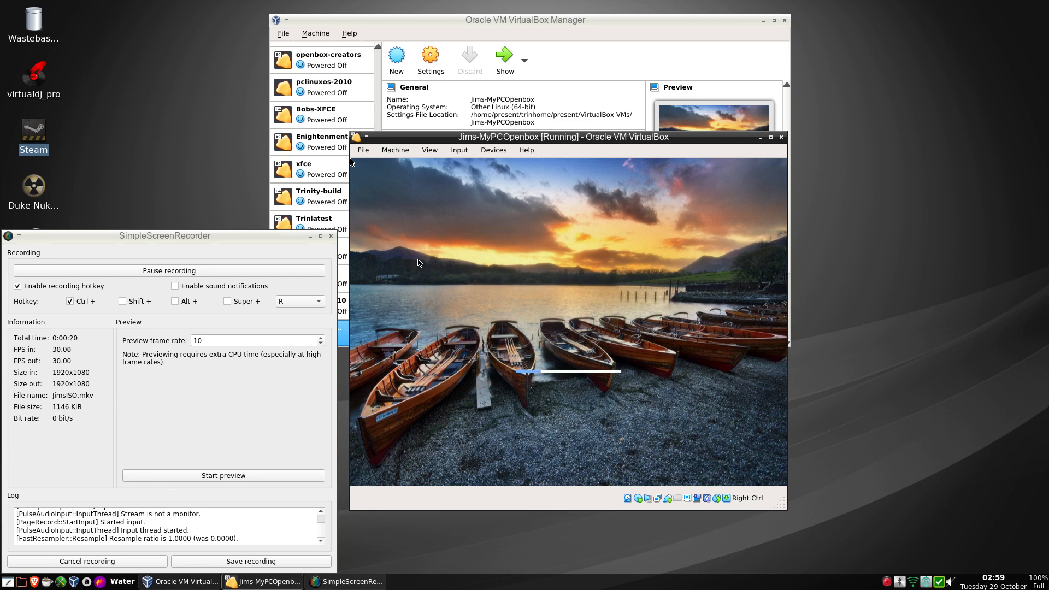
Launch Brave and open the suggested SourceForge Openbox on PCLinuxOS files page.
click(33, 583)
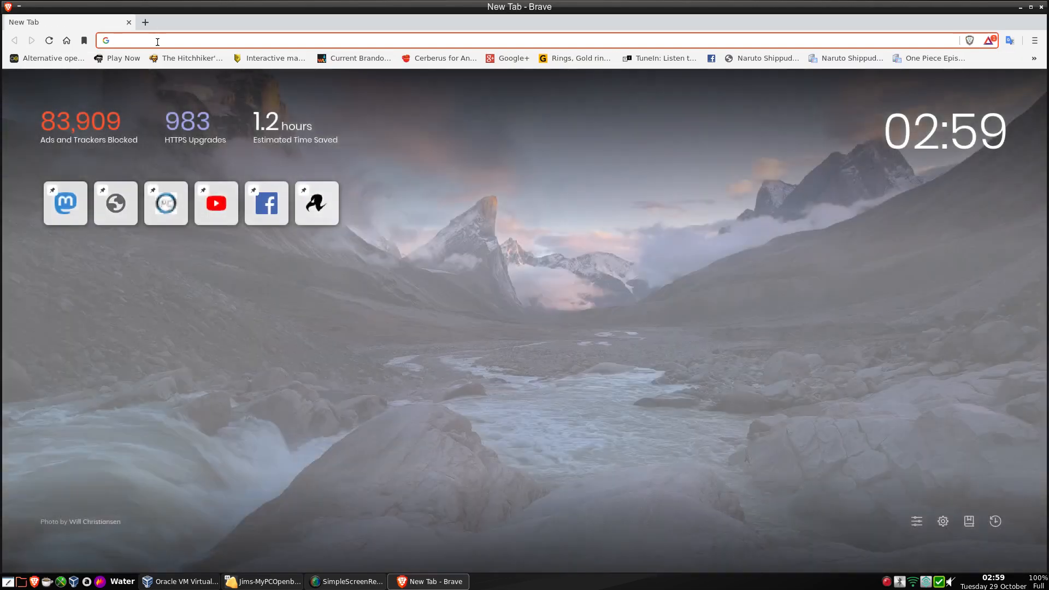
text(sourceforge.net)
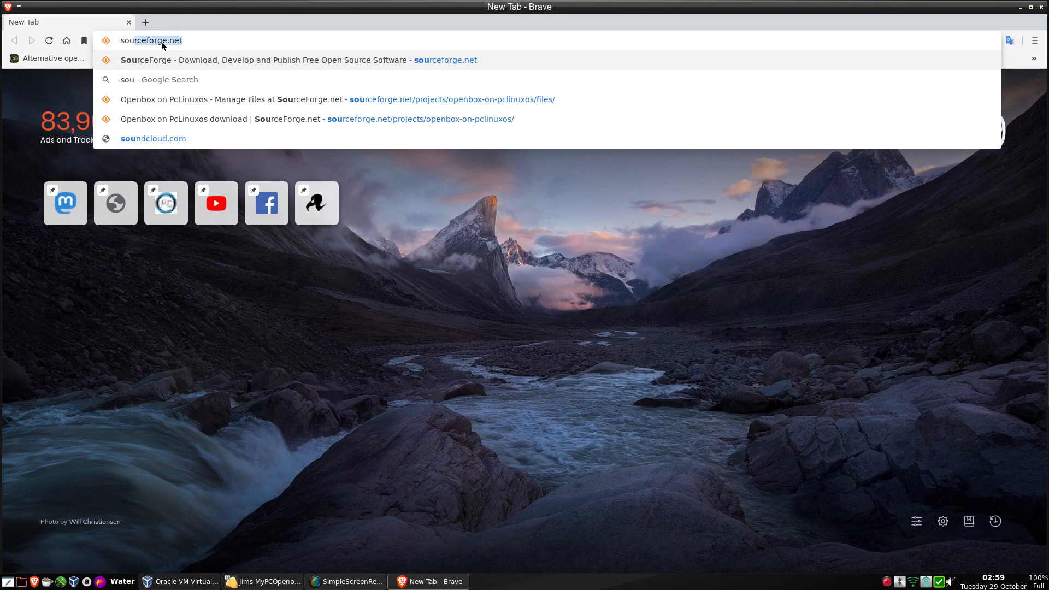
click(205, 101)
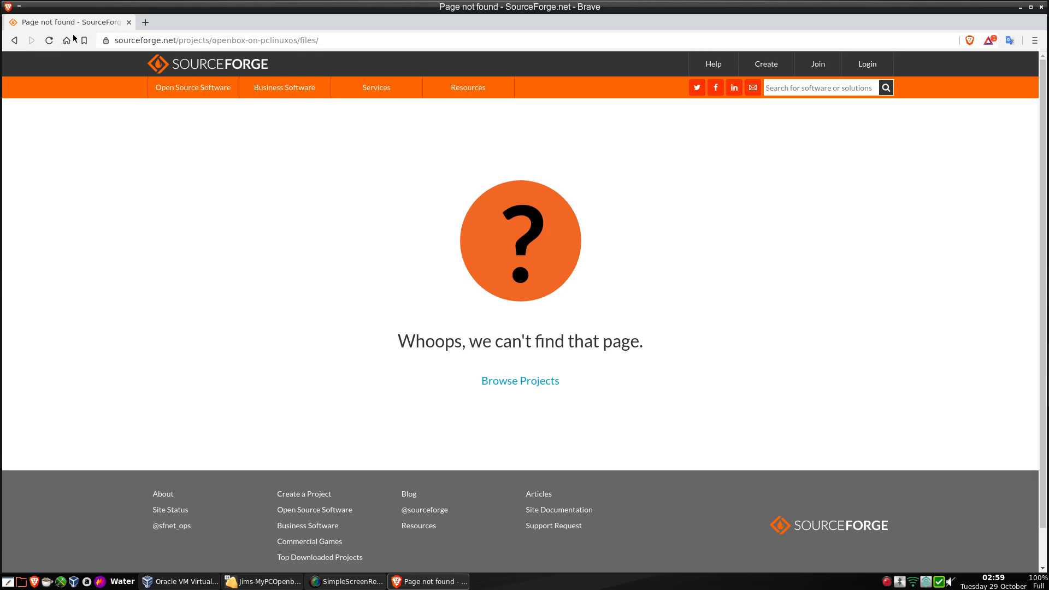
Go back from the missing page and enter sourceforge in the address bar again.
click(18, 44)
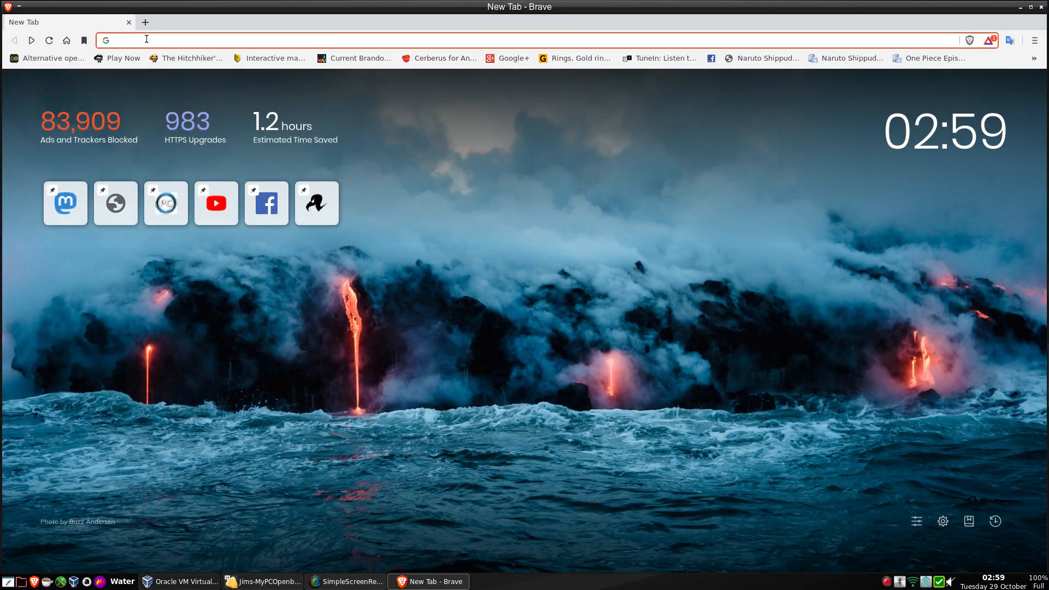
text(sor)
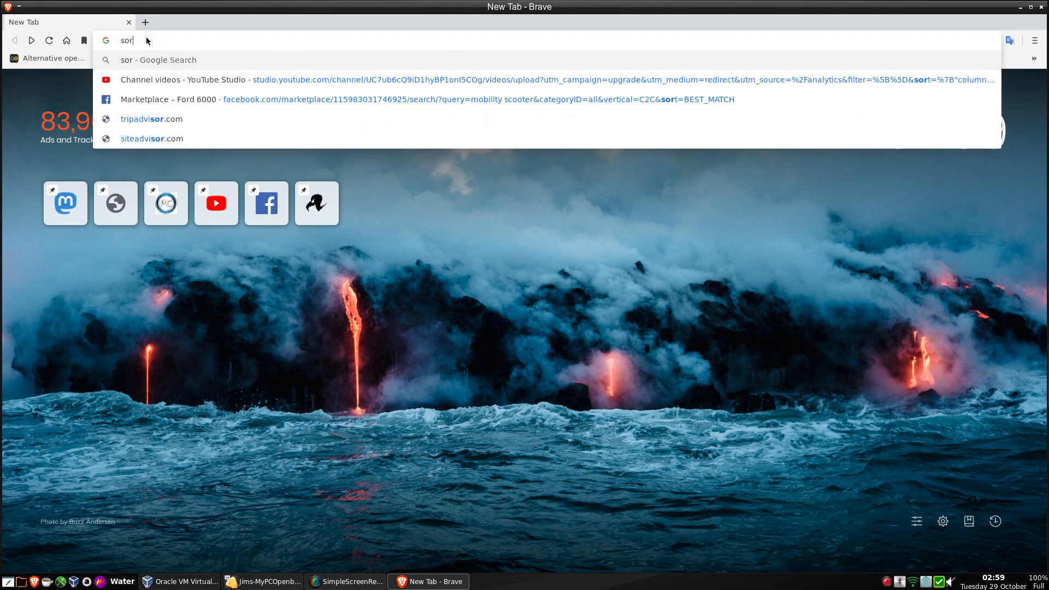
key(BackSpace)
text(urceforge.net)
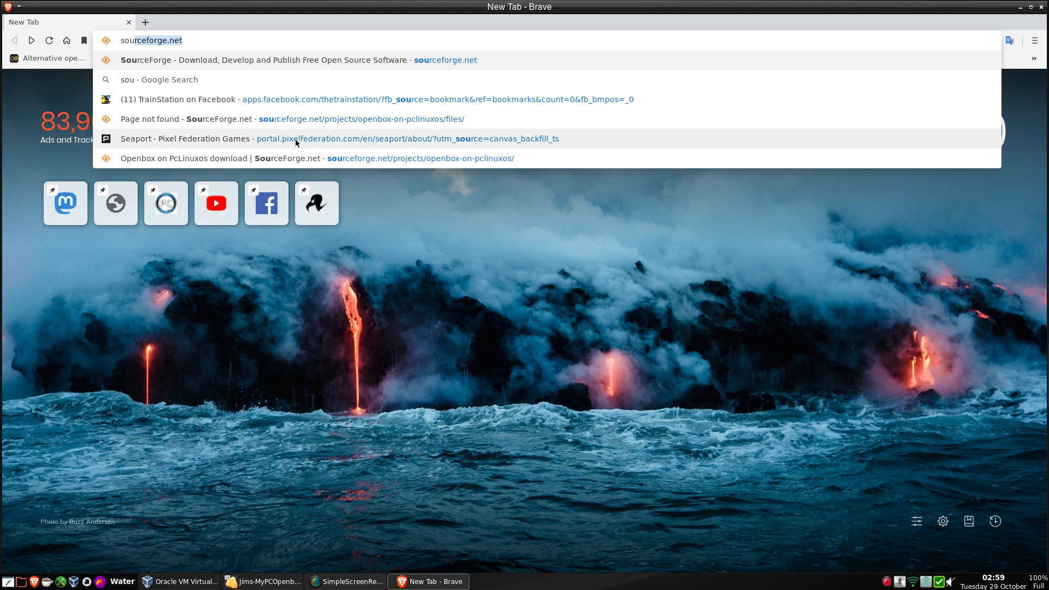
click(357, 282)
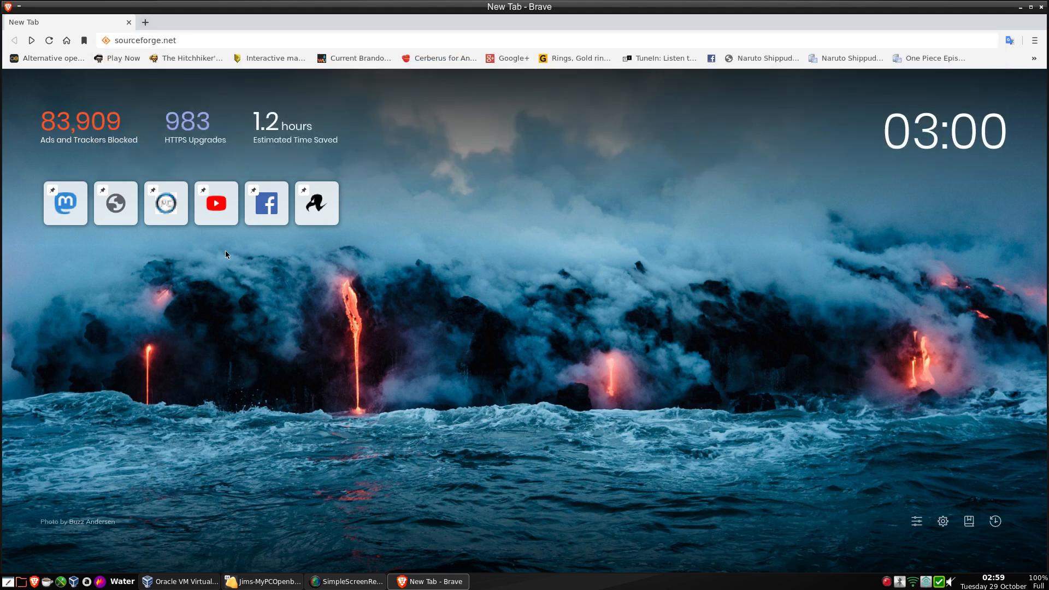
Open YouTube and show the comment notification on the 'MyPCOpenbox now UPLOADING for DOWNLOAD' video.
click(211, 222)
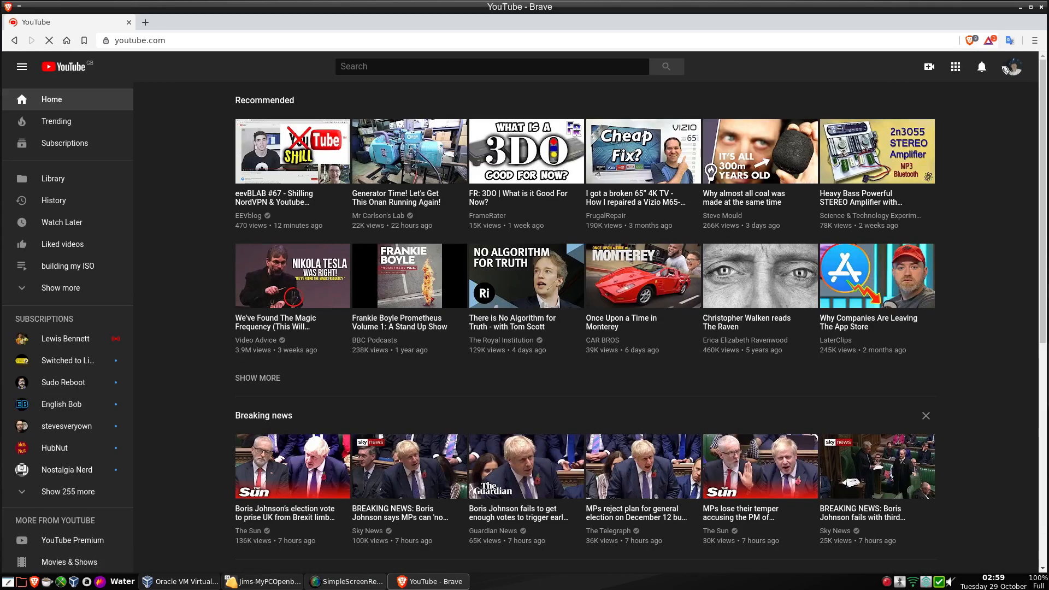
click(1008, 68)
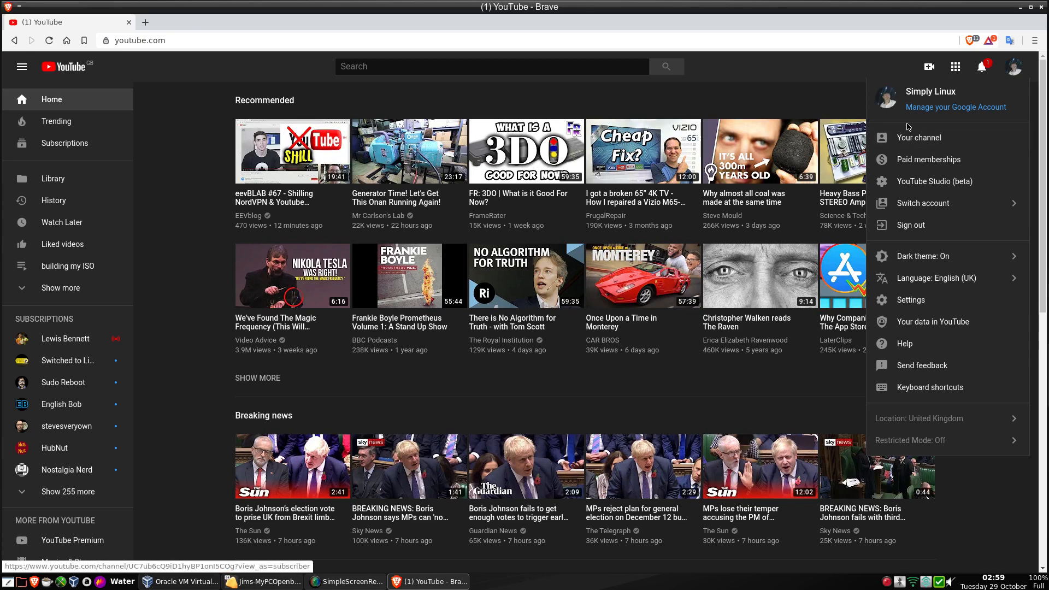
click(972, 74)
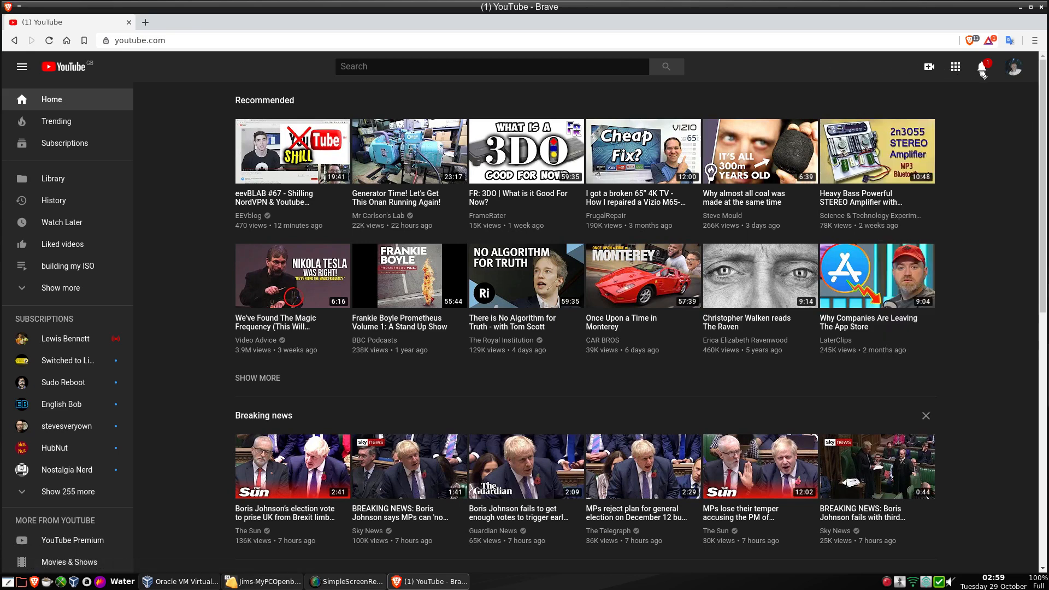
click(983, 68)
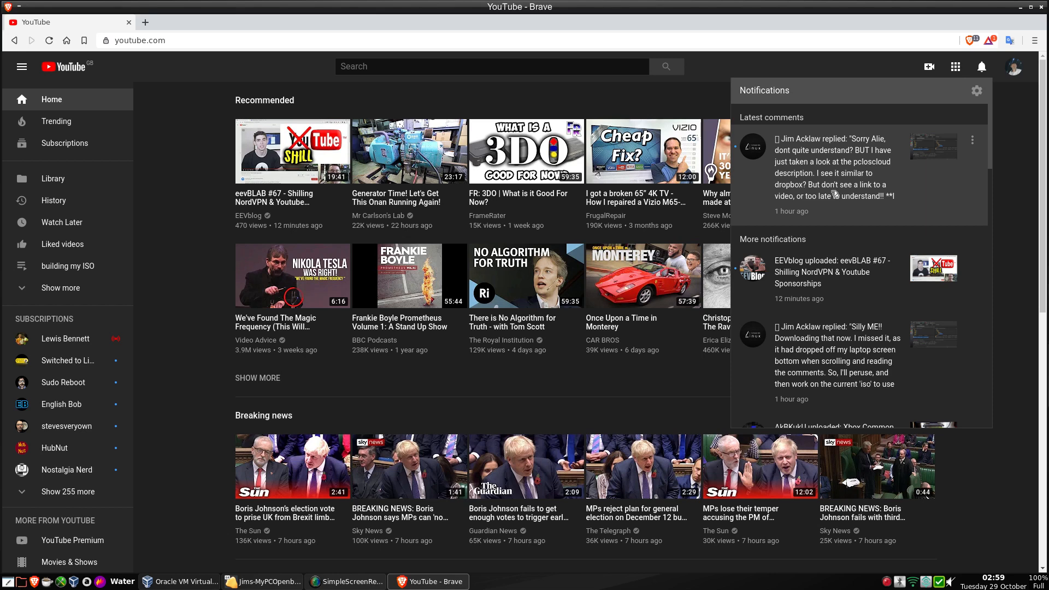
click(832, 194)
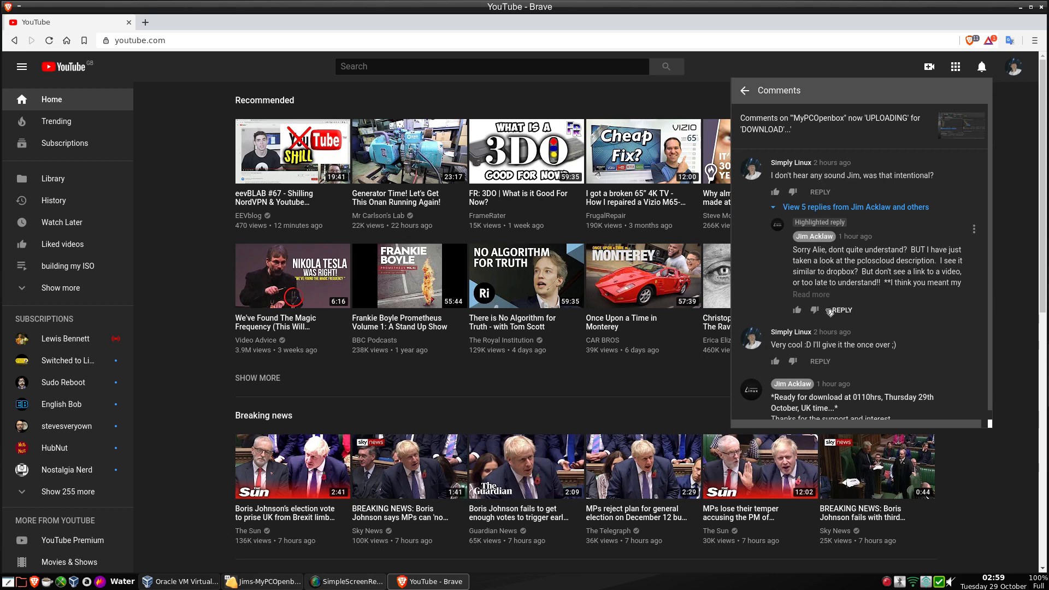
scroll(763, 309, down, 1)
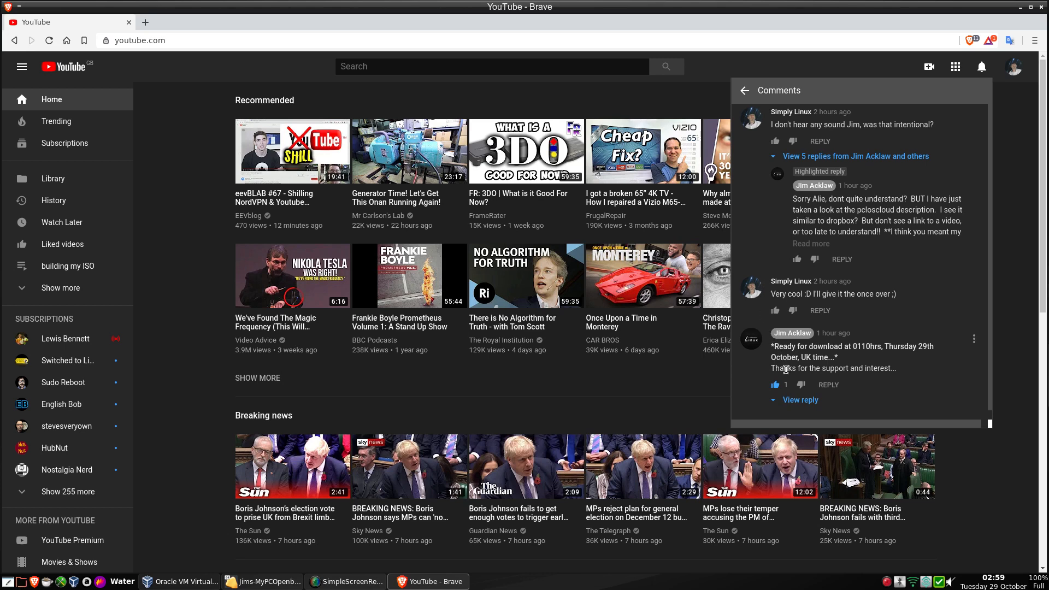
scroll(802, 241, up, 1)
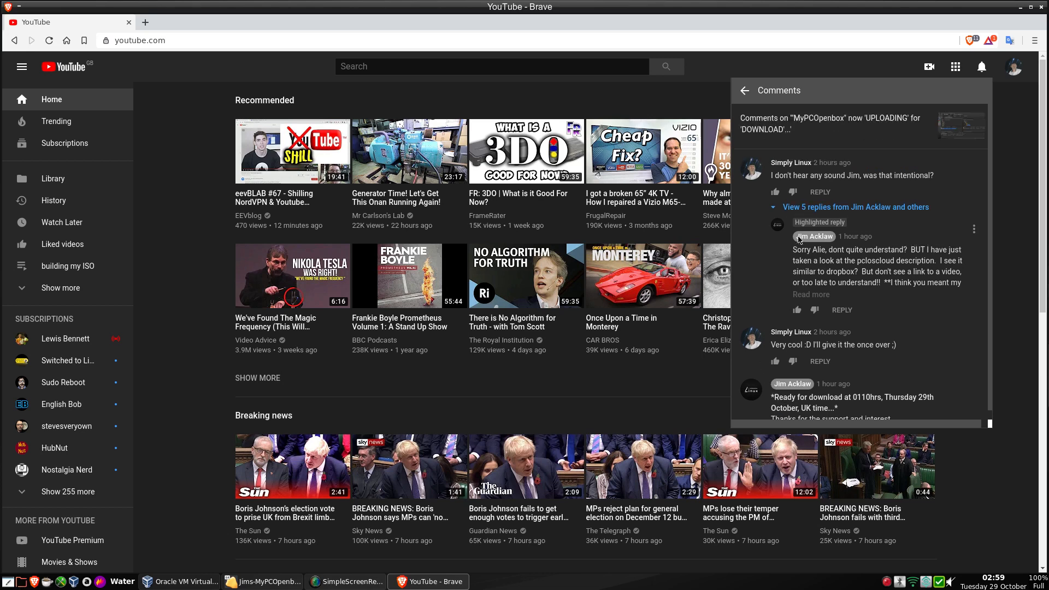
Open the MyPCOpenbox video's watch page and pause playback.
click(809, 120)
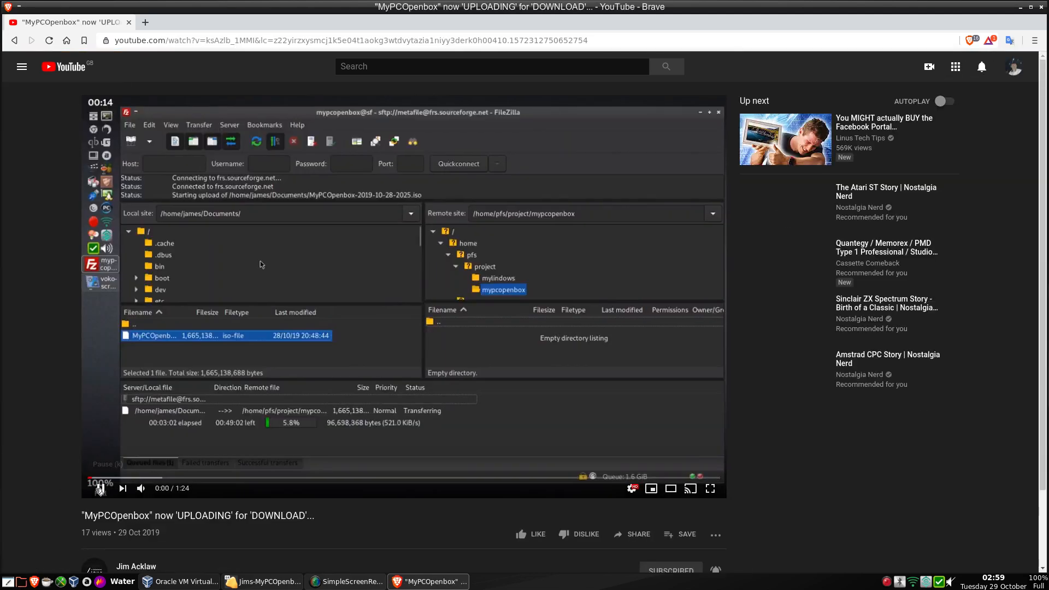
click(100, 489)
scroll(61, 386, down, 10)
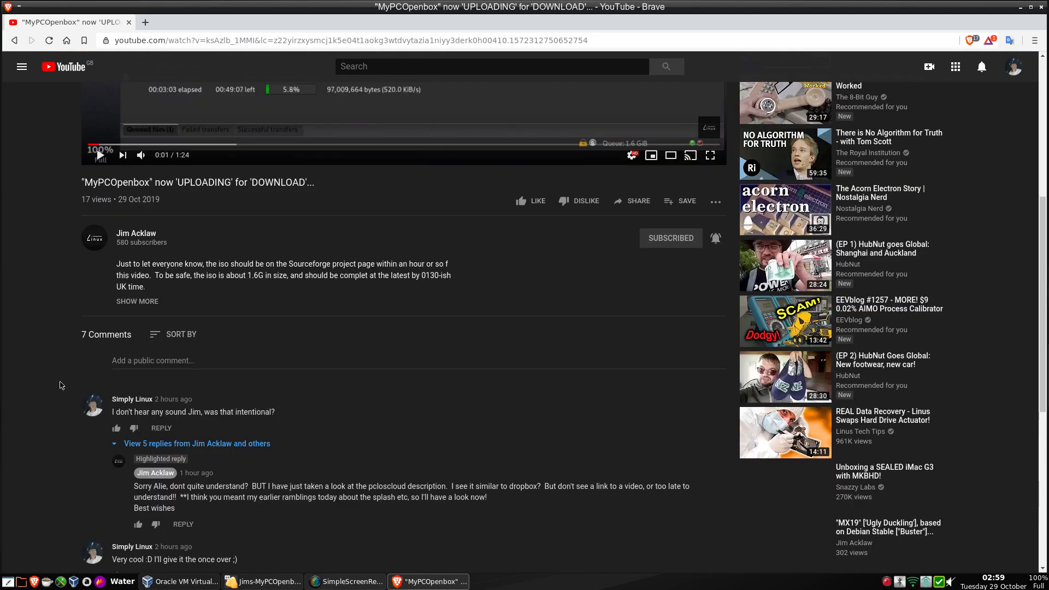
scroll(63, 382, up, 3)
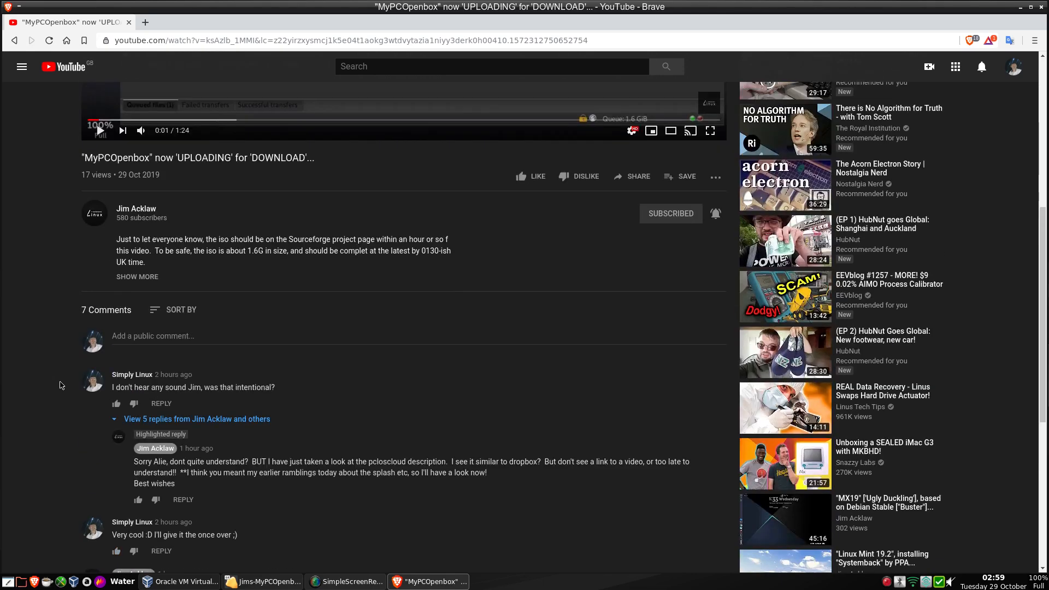
Follow the description's SourceForge download link, then close the YouTube tab and Brave.
click(154, 279)
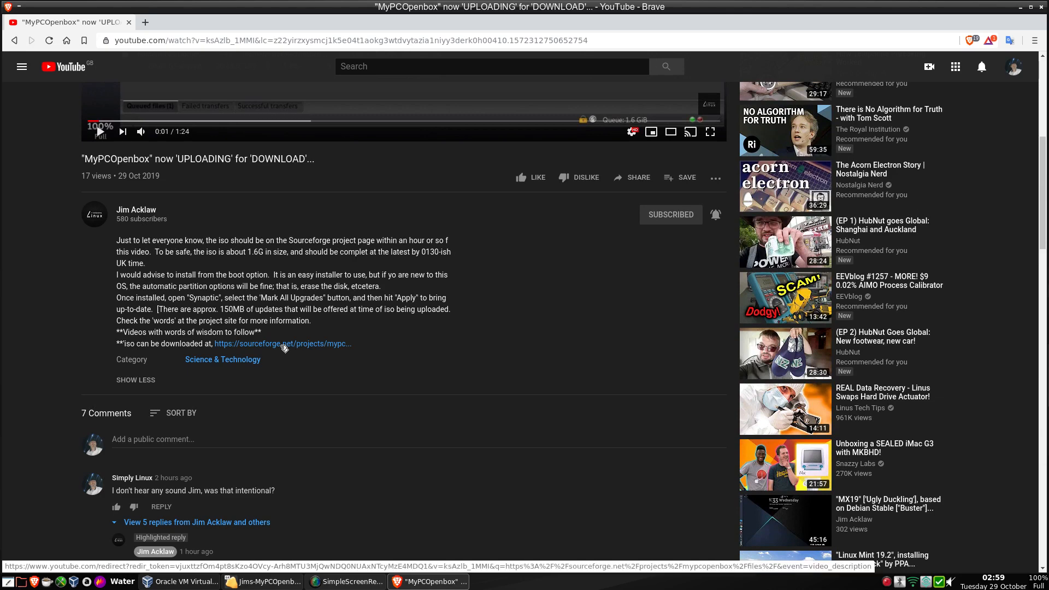
click(280, 343)
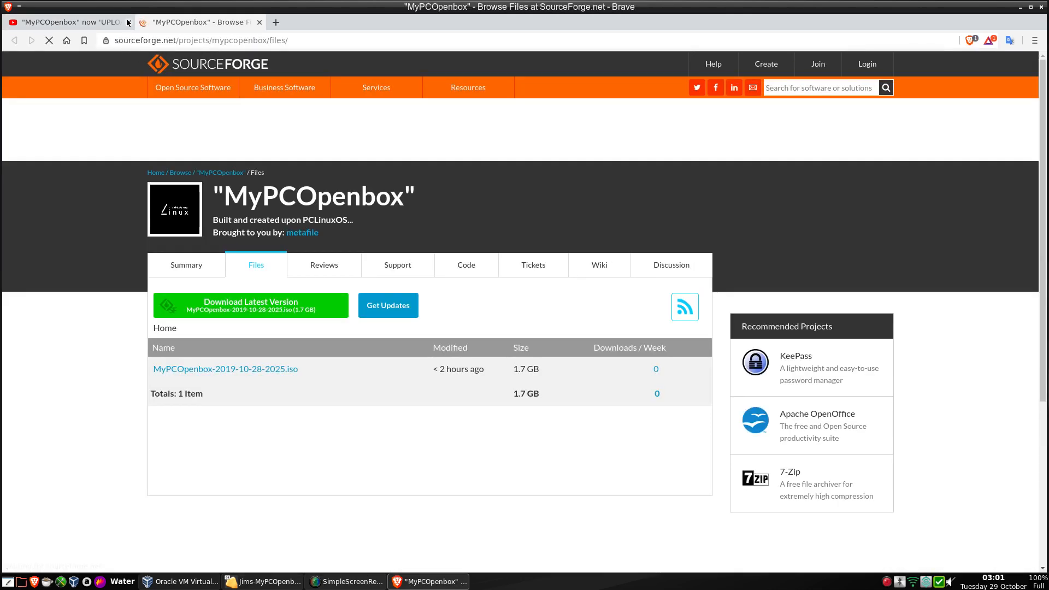
click(128, 22)
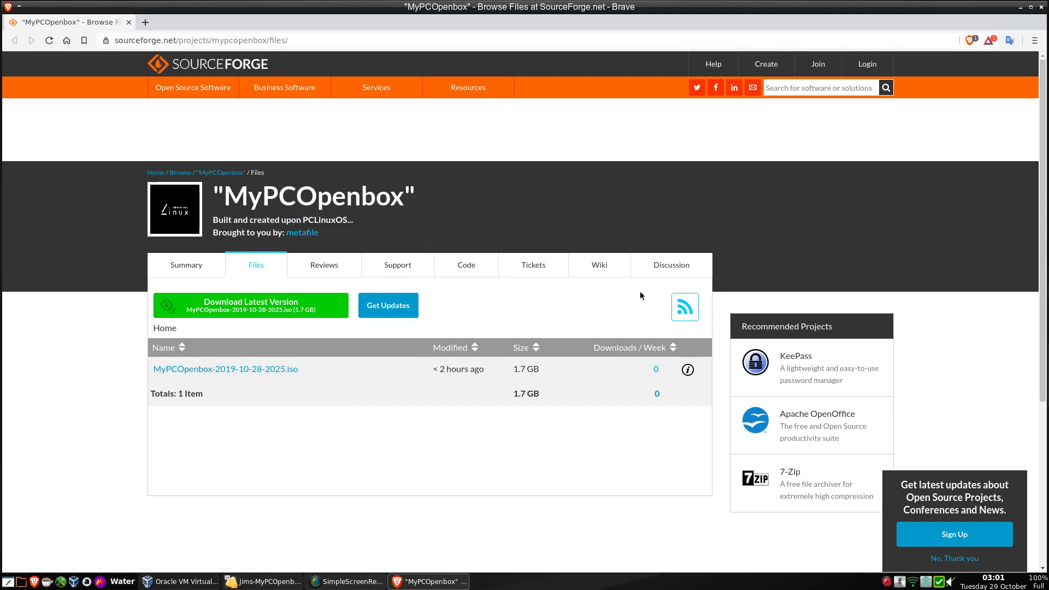
click(1042, 7)
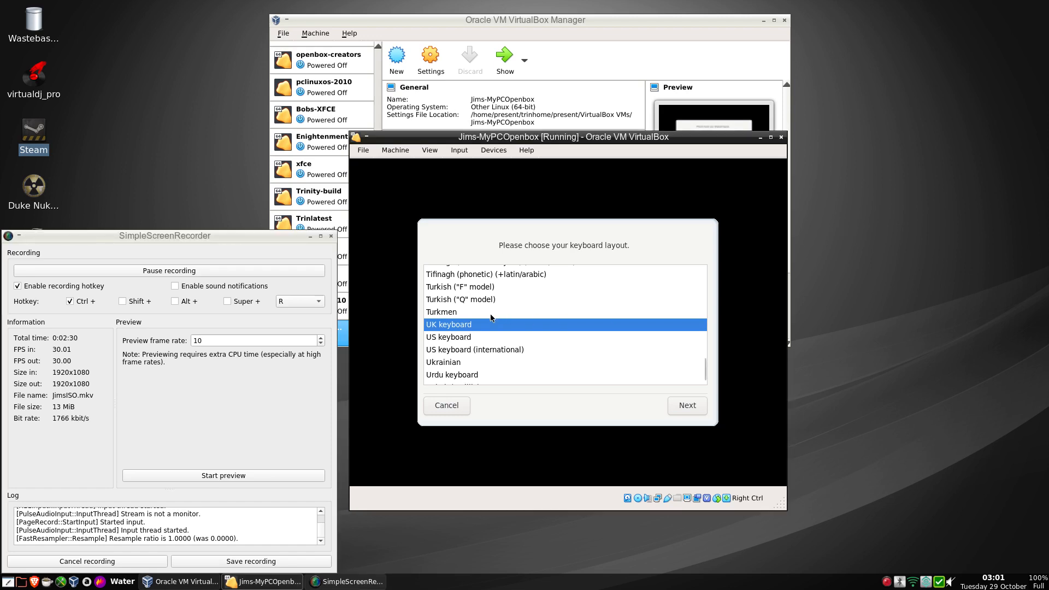
Minimise the screen recorder and accept the UK keyboard layout in the guest.
click(311, 236)
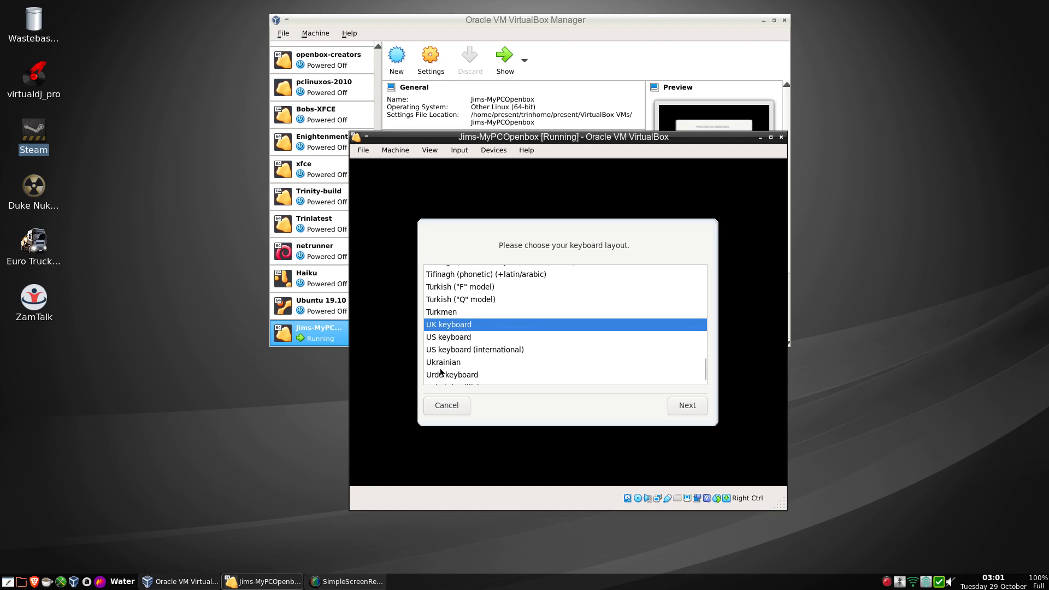
click(687, 407)
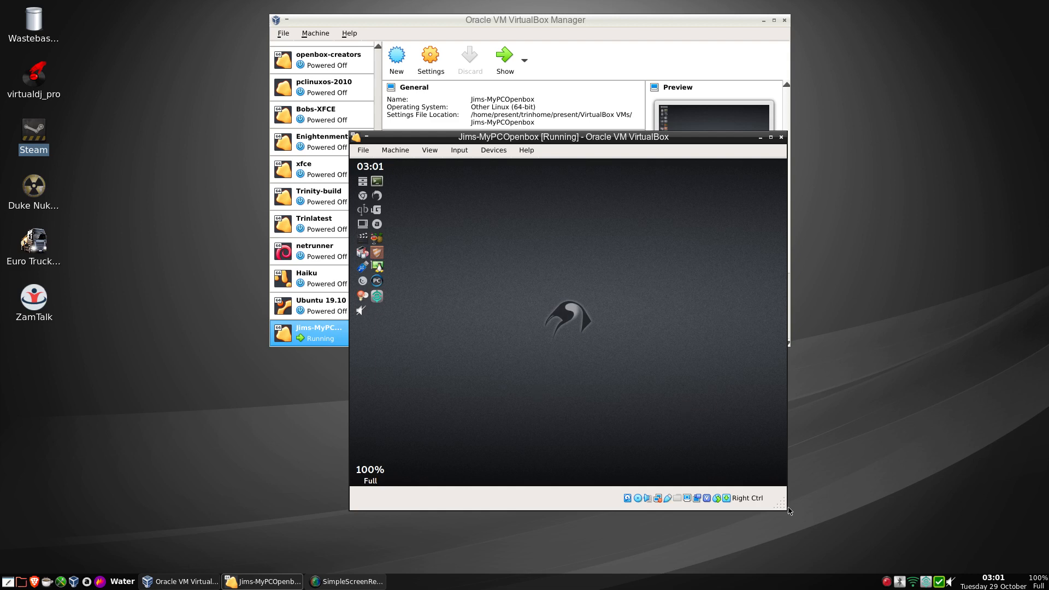
Enlarge the VM window, move it to the top-left corner and switch to scaled mode with Host+C.
drag(778, 503, 1048, 589)
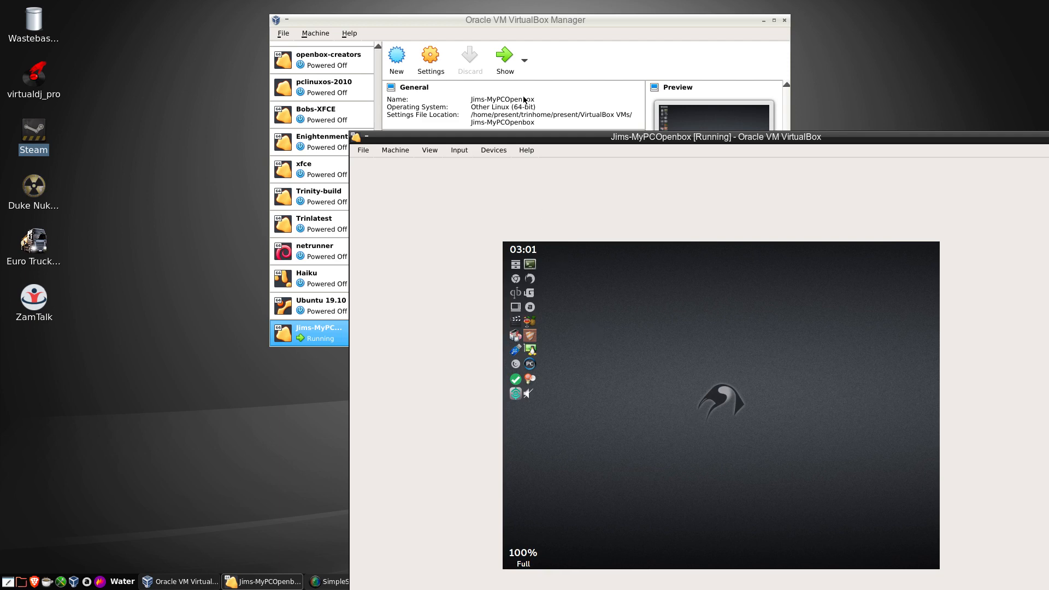
drag(534, 137, 353, 15)
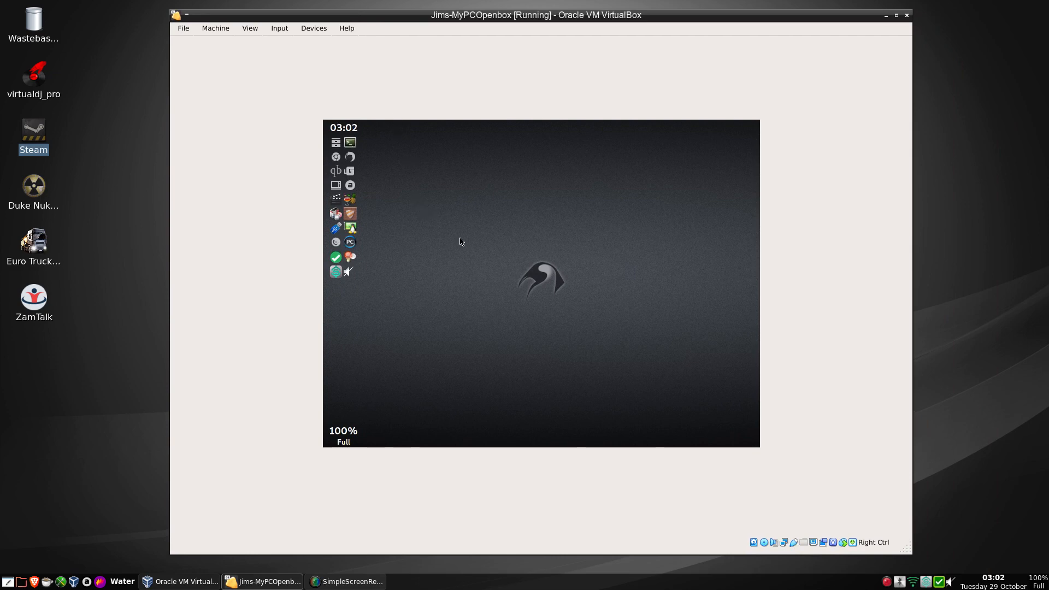
key(Control_R+c)
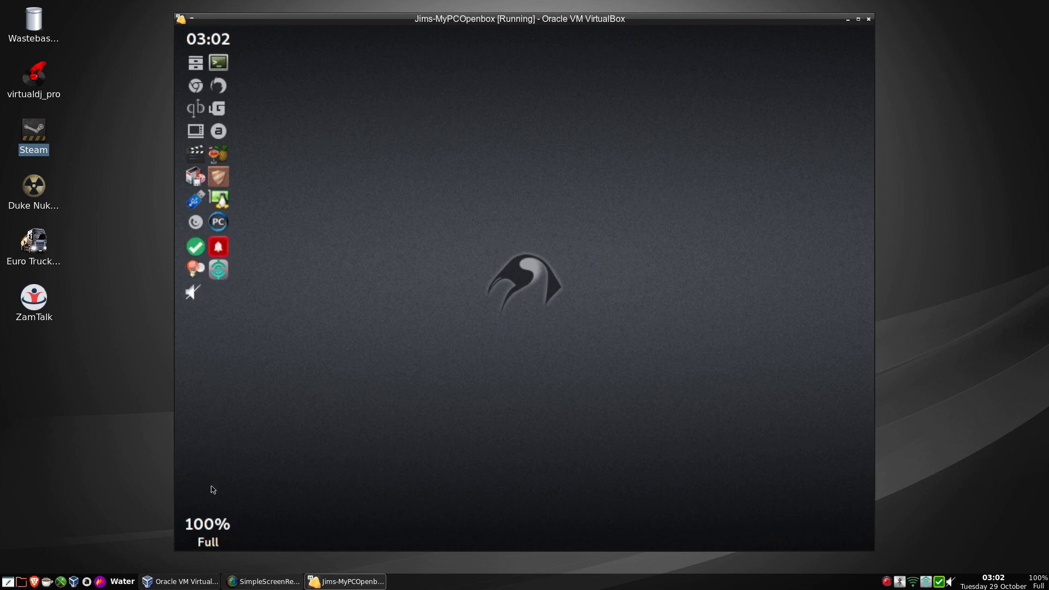
In the volume applet preferences, choose the Intel 82801AA-ICH device on the Master channel.
click(191, 293)
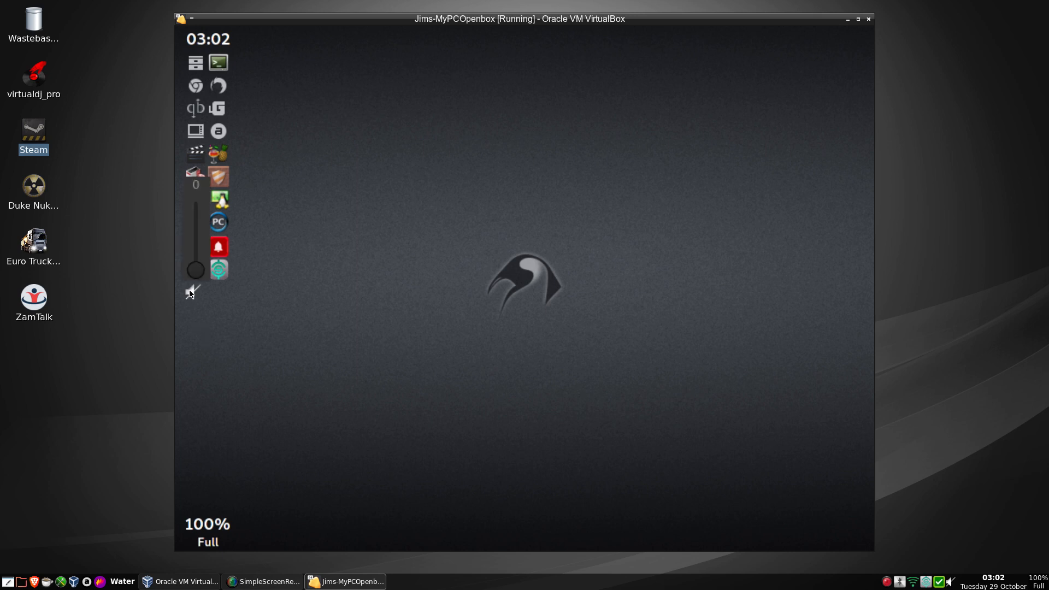
right_click(192, 293)
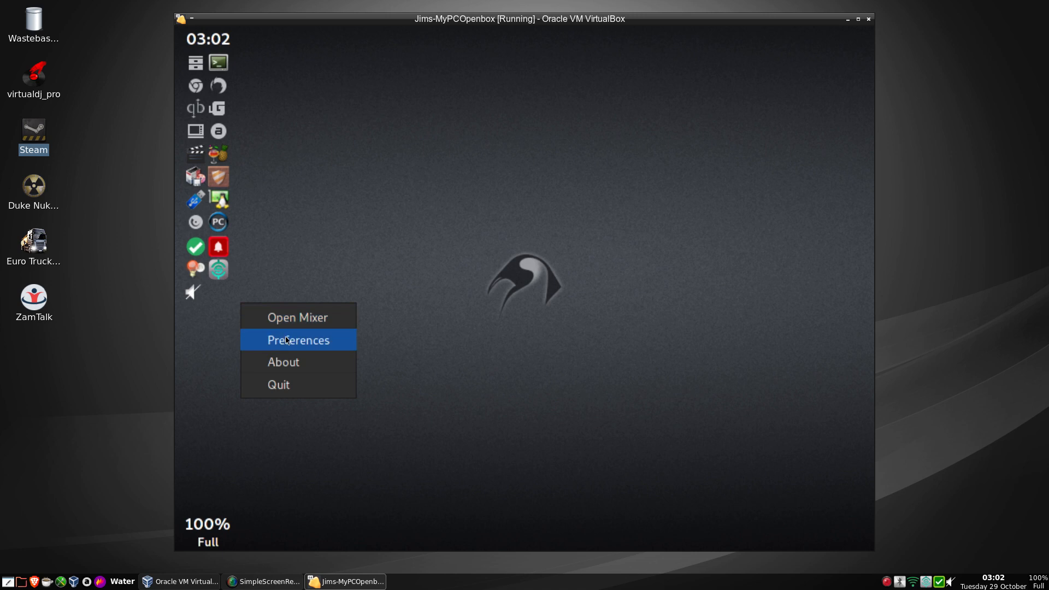
click(287, 341)
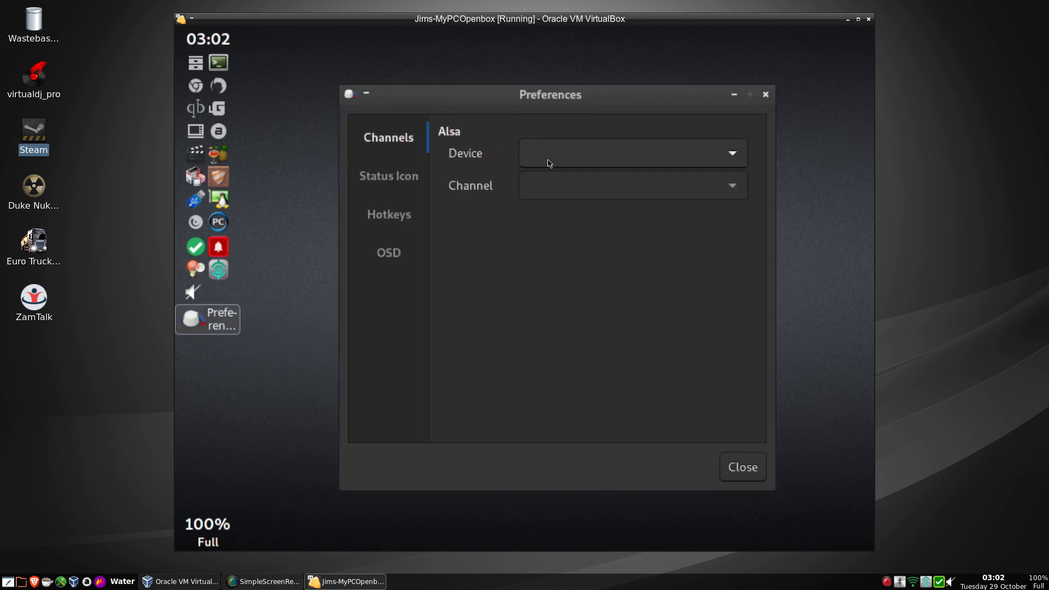
click(549, 165)
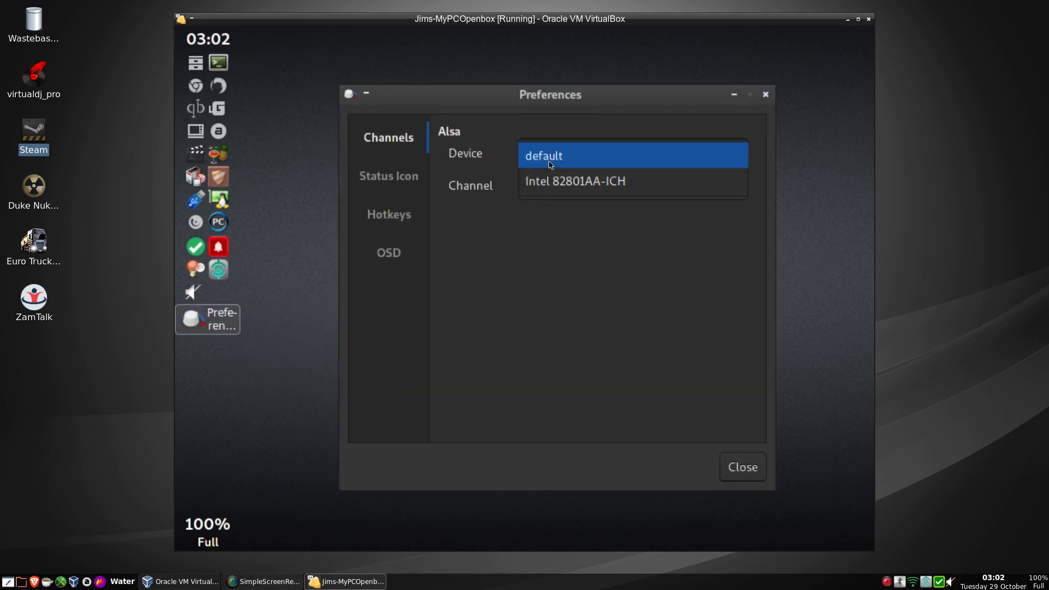
click(548, 189)
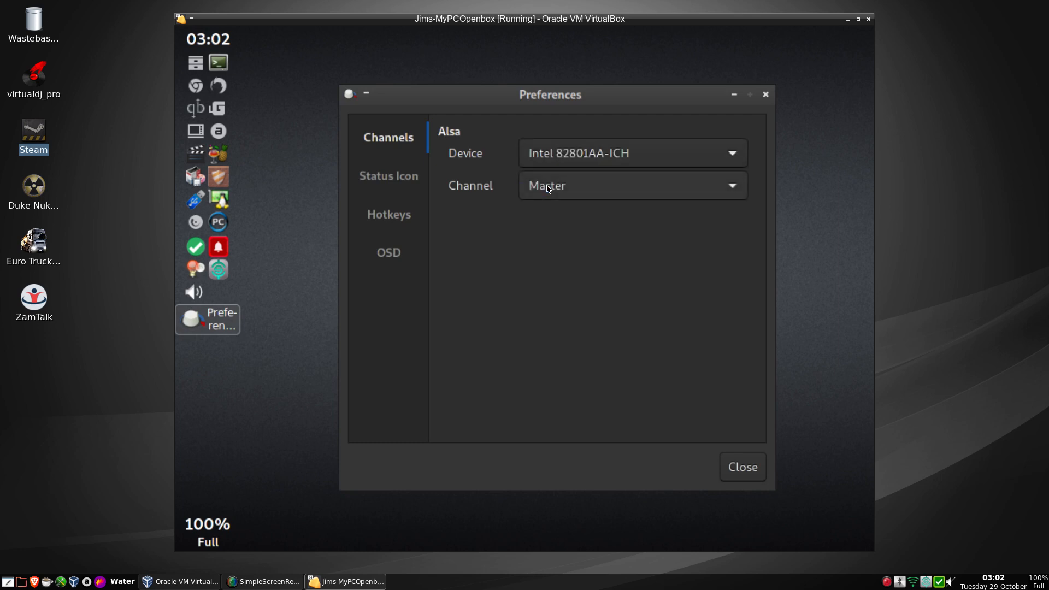
click(753, 468)
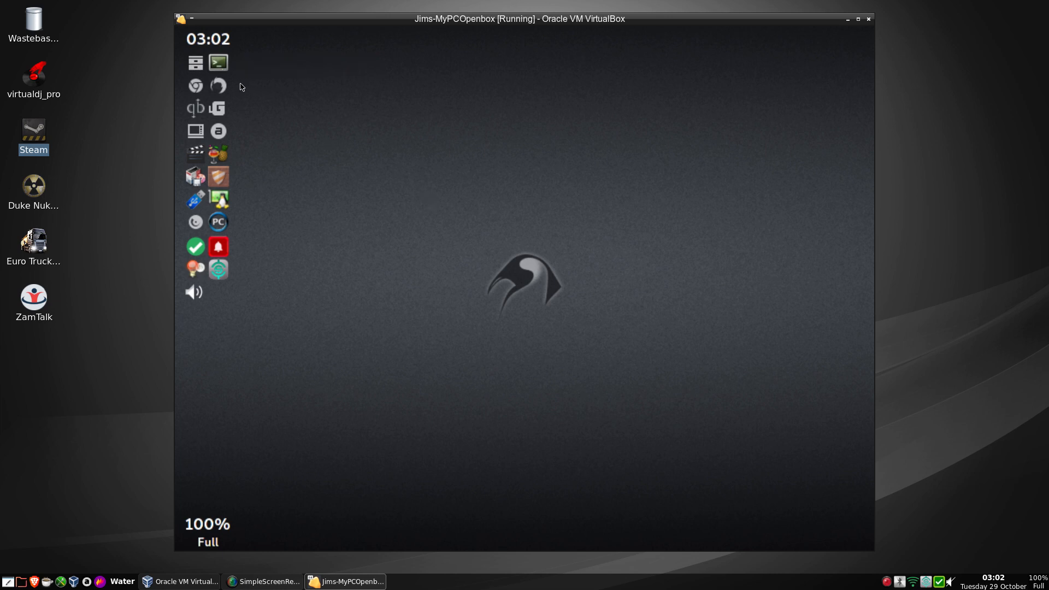
click(196, 64)
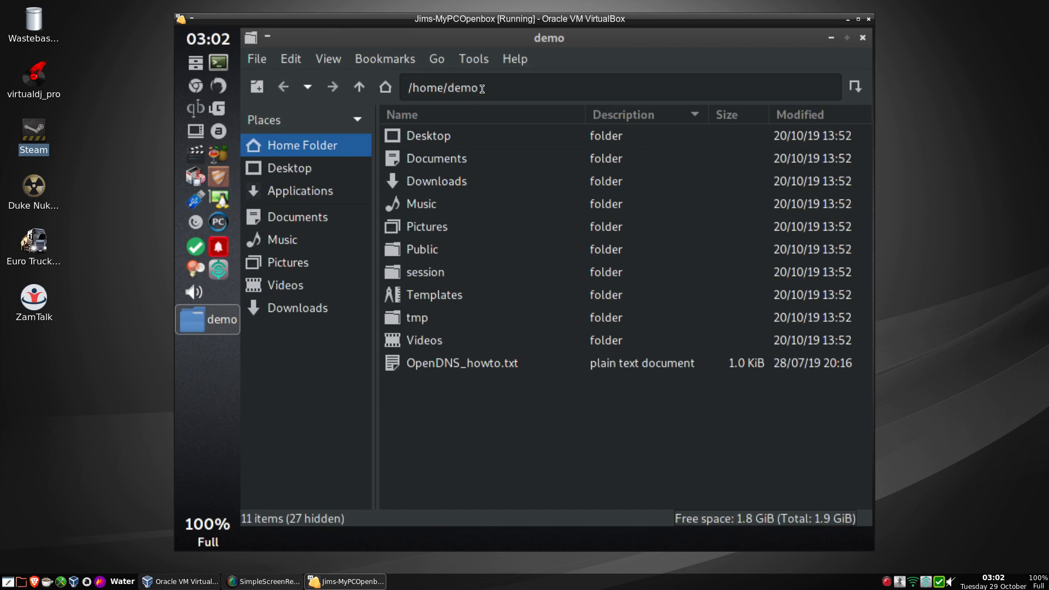
click(300, 174)
click(298, 202)
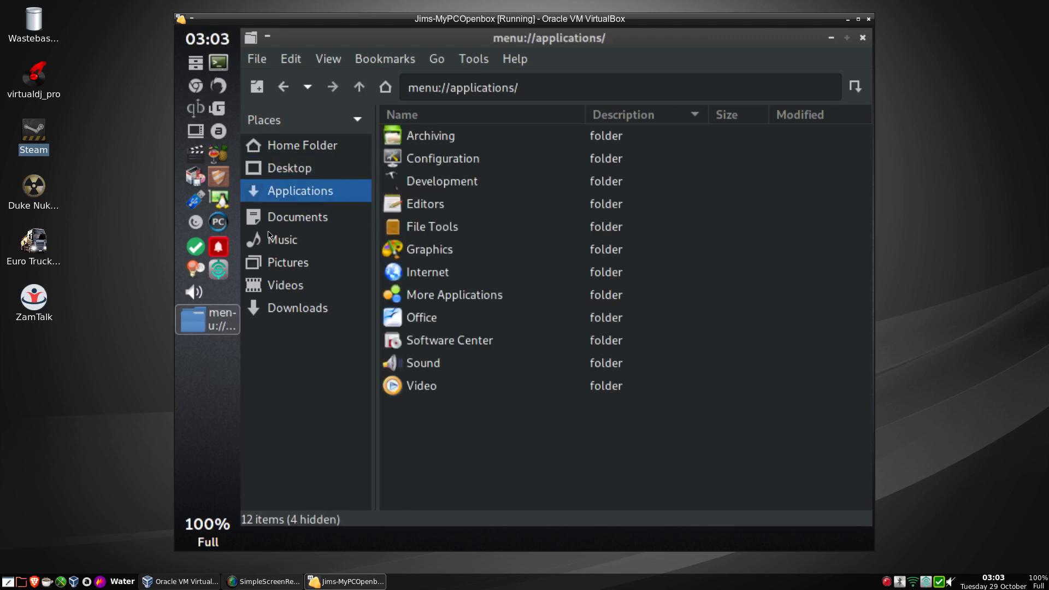
click(292, 310)
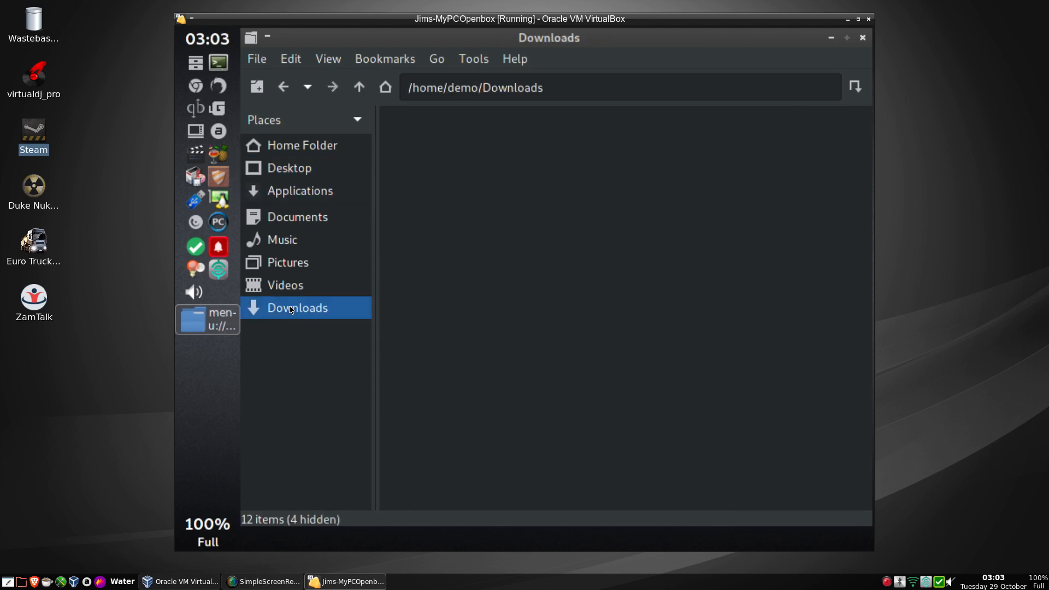
click(864, 39)
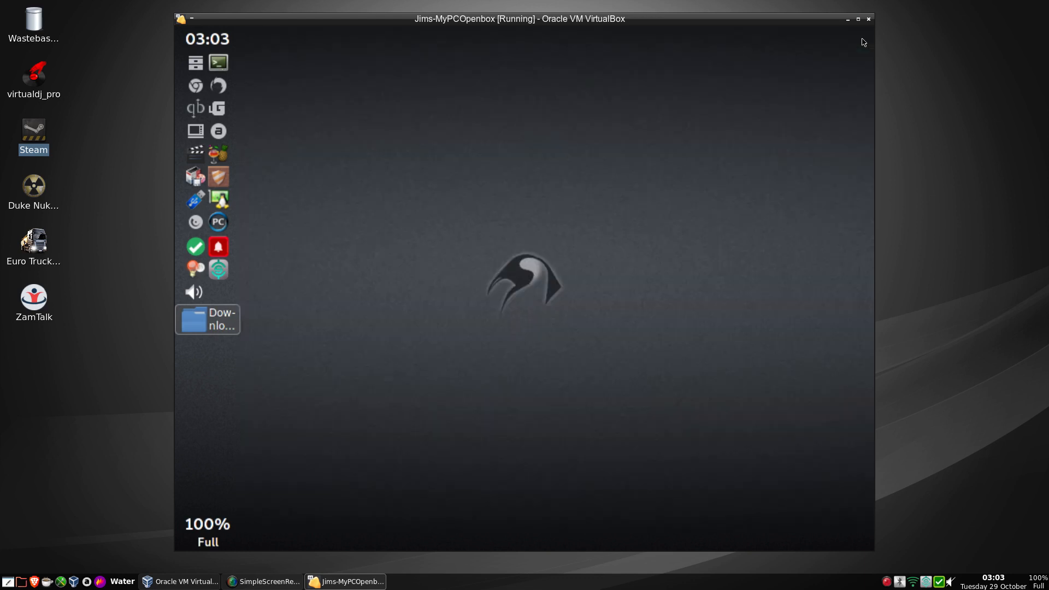
click(218, 63)
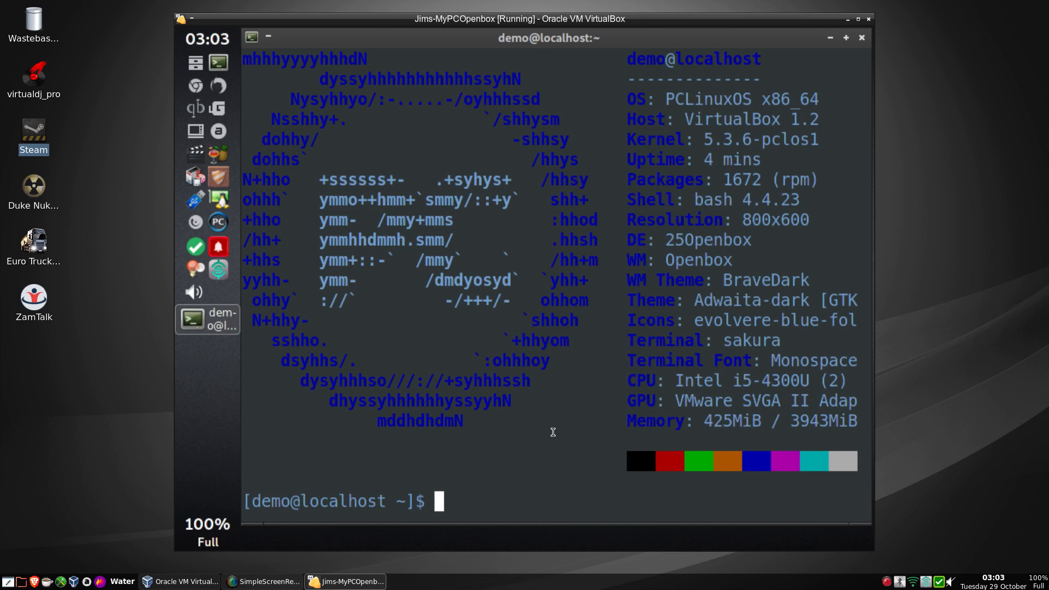
click(863, 39)
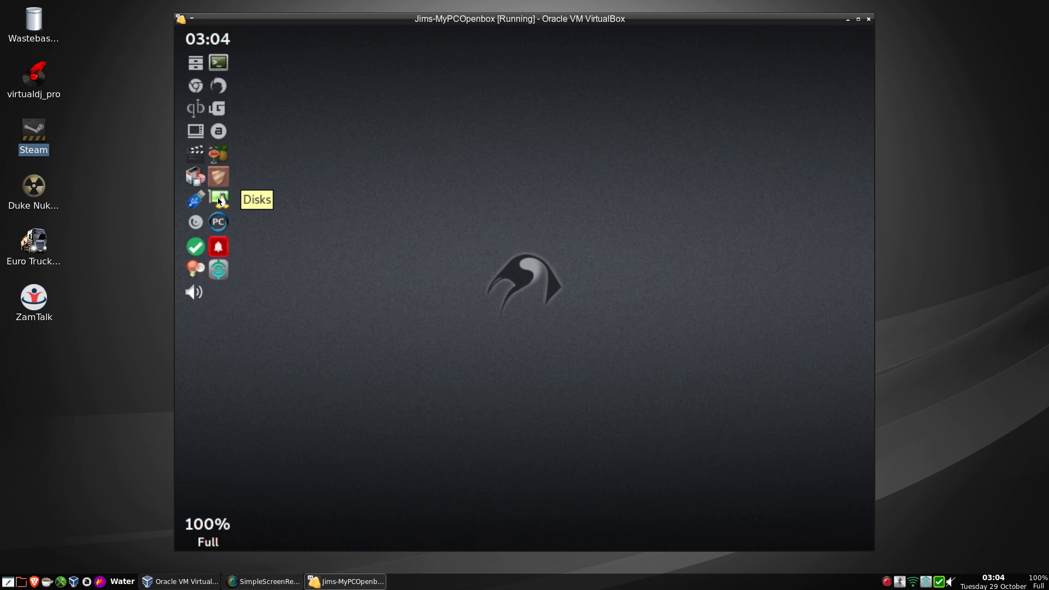
Launch Disks and check the actions for the 21 GB /dev/sda hard disk.
click(219, 200)
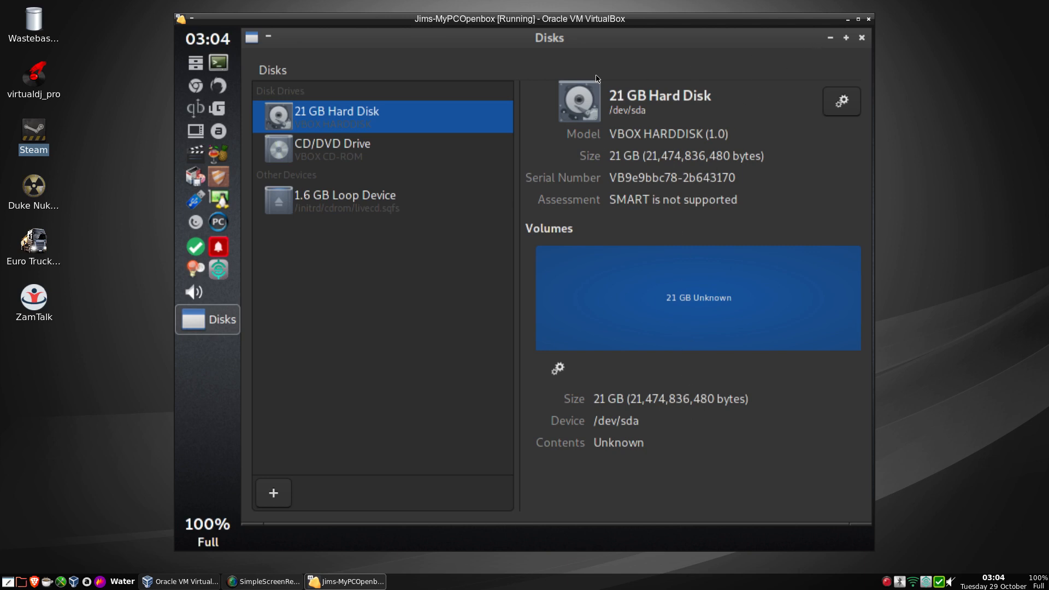
click(837, 105)
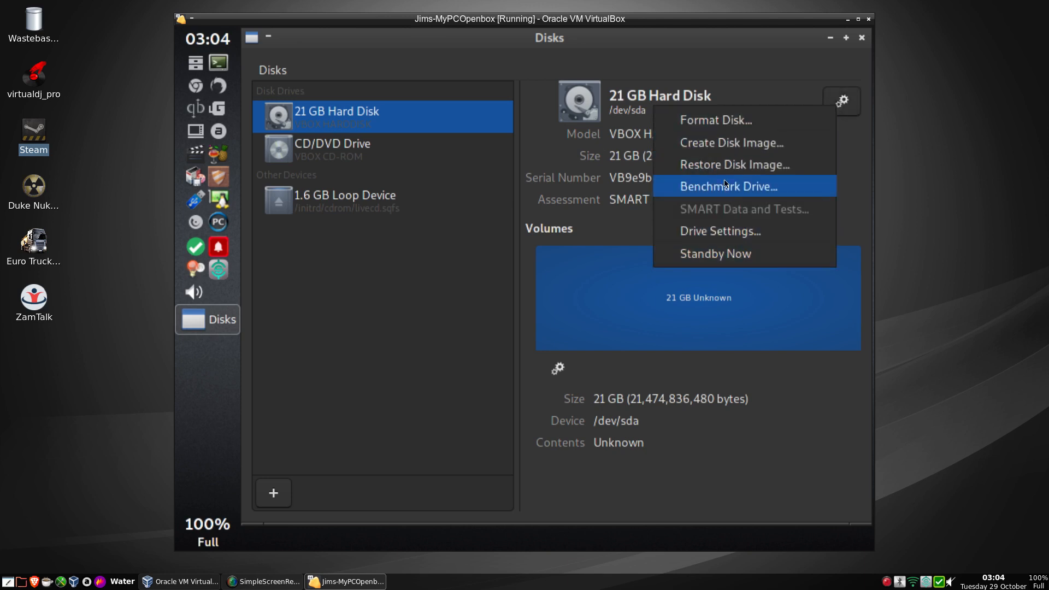
click(671, 497)
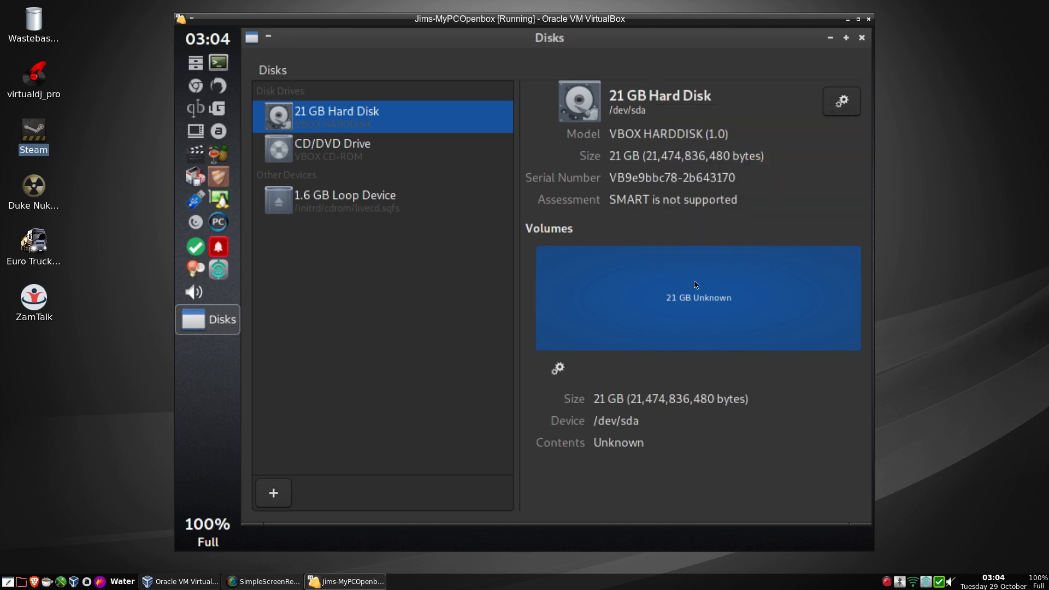
Close Disks, open MyLiveGTK with its default pclinuxos-%d.iso output to /home, then quit it.
click(861, 39)
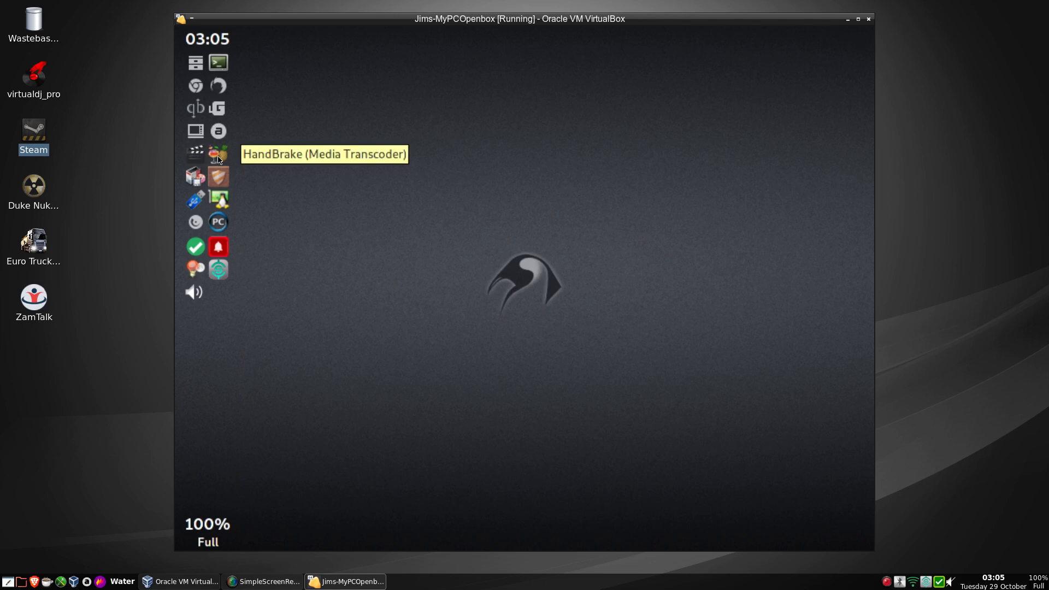
click(219, 223)
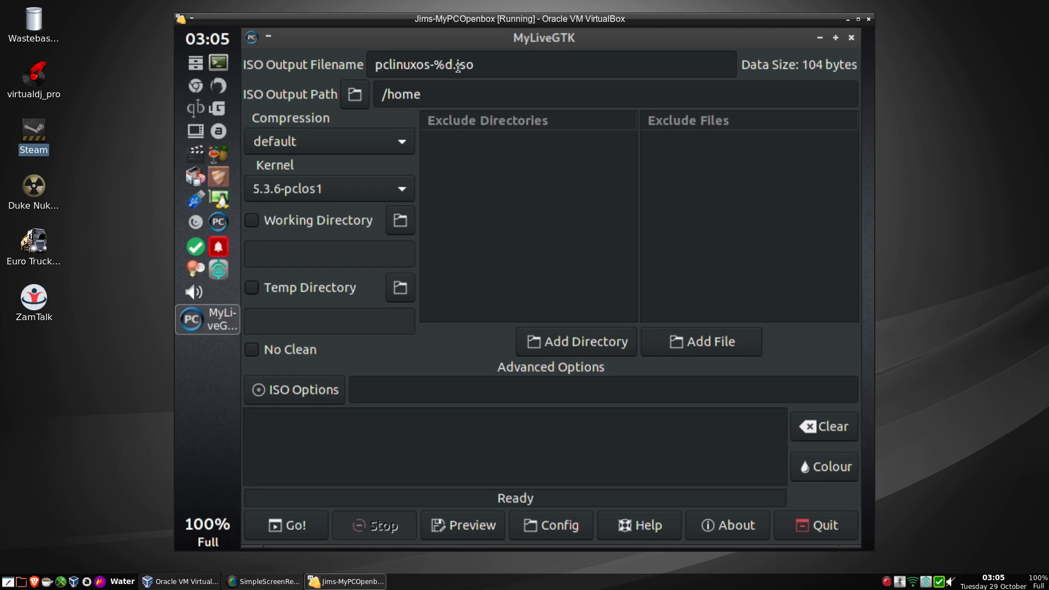
mouse_move(436, 68)
click(804, 528)
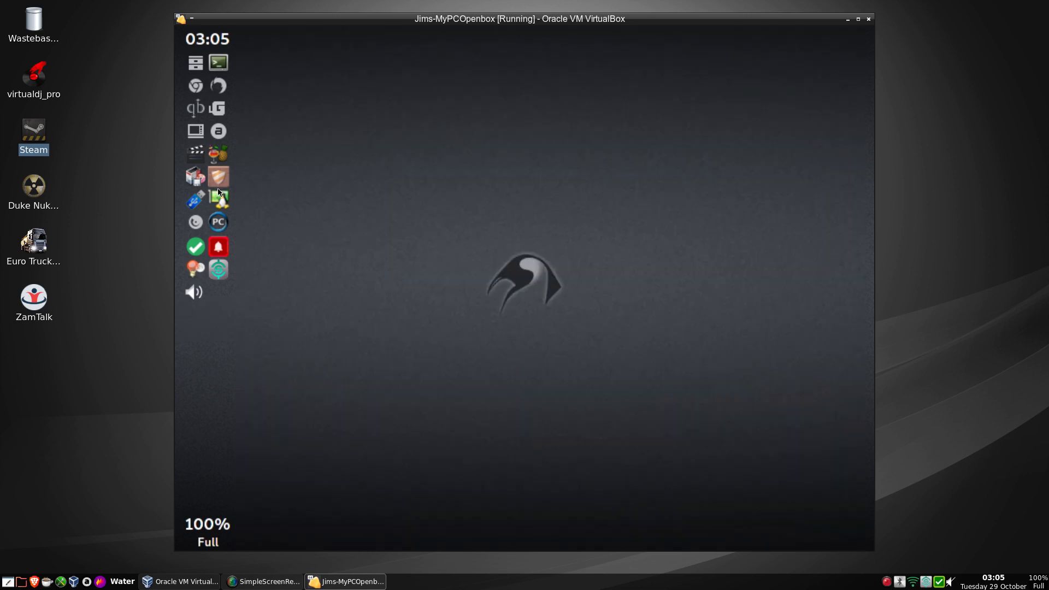
click(195, 223)
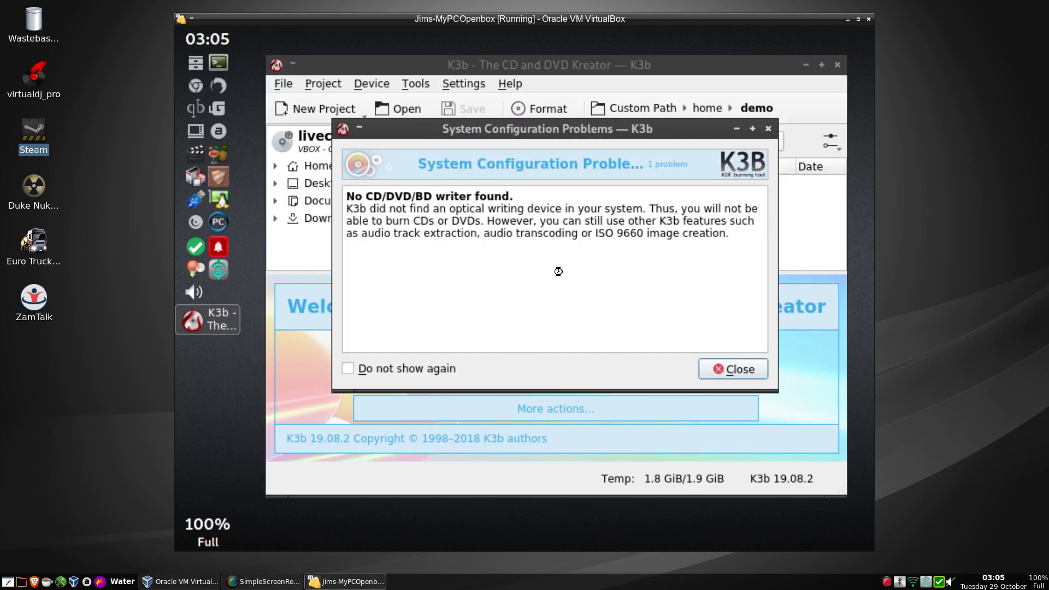
click(754, 369)
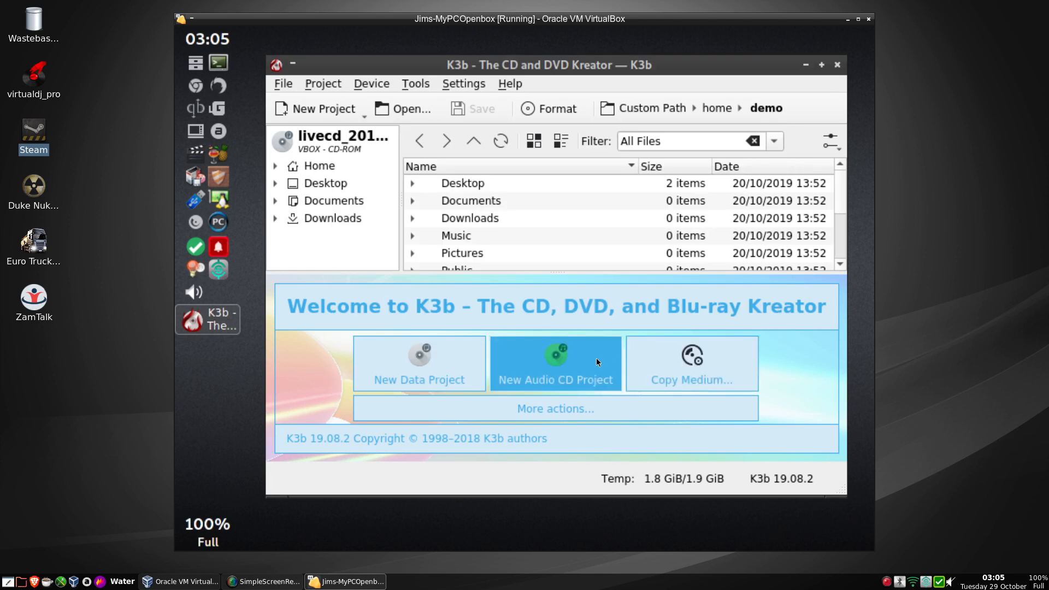
click(566, 411)
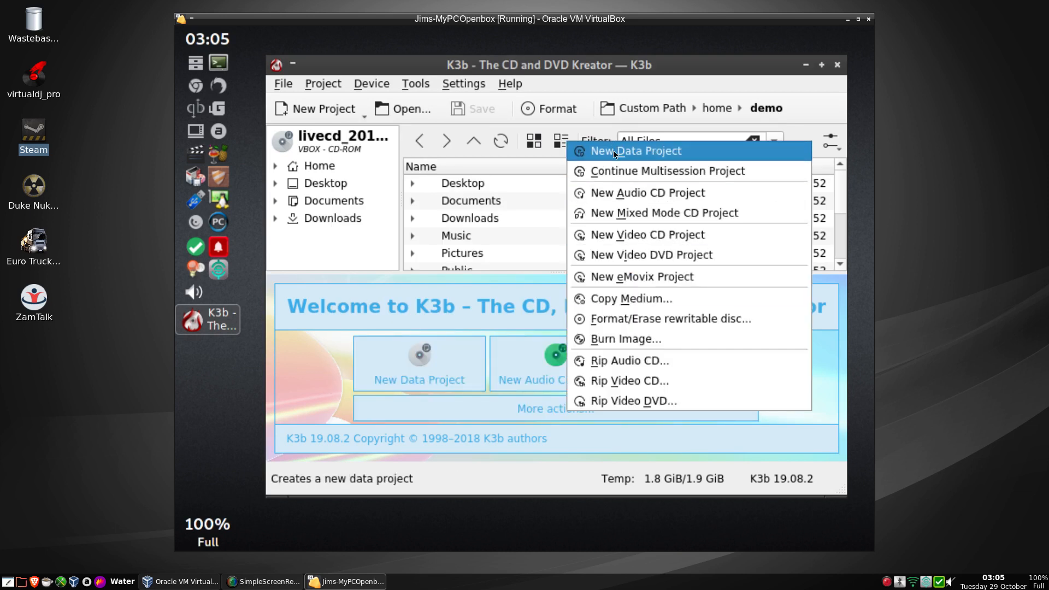
click(512, 87)
click(510, 86)
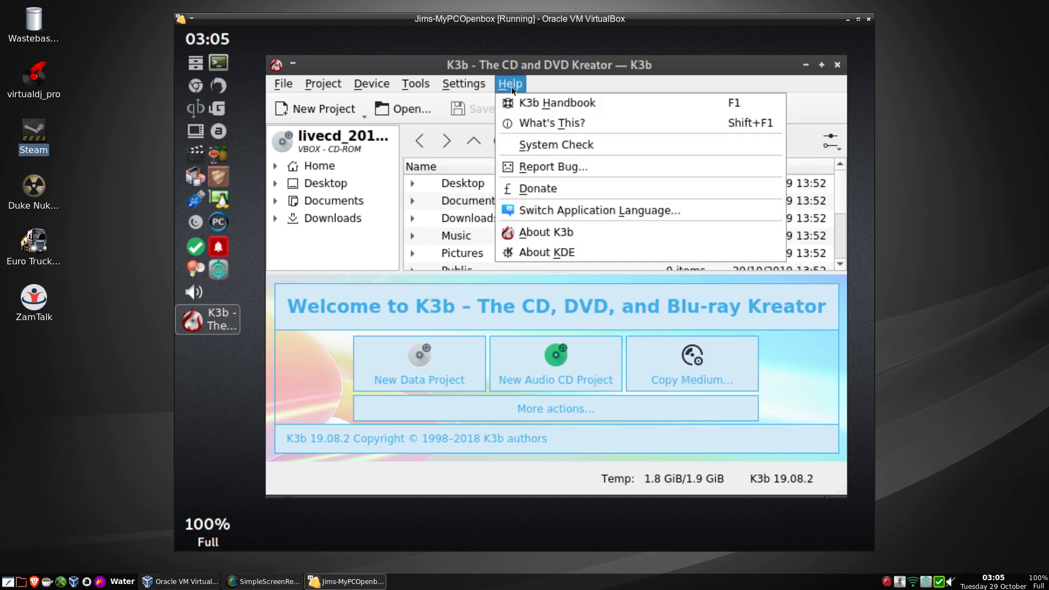
click(535, 256)
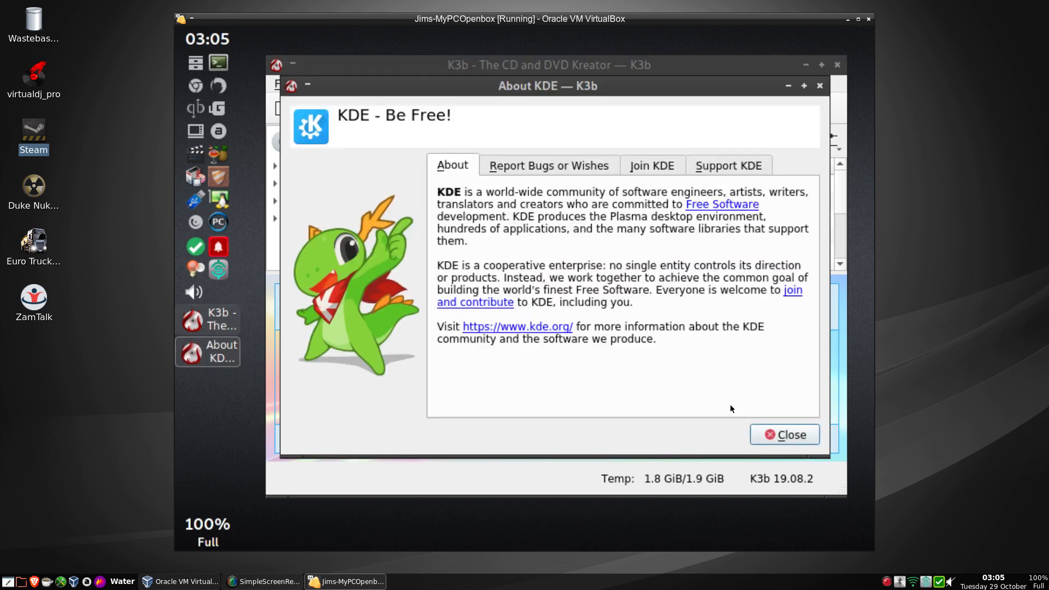
click(775, 433)
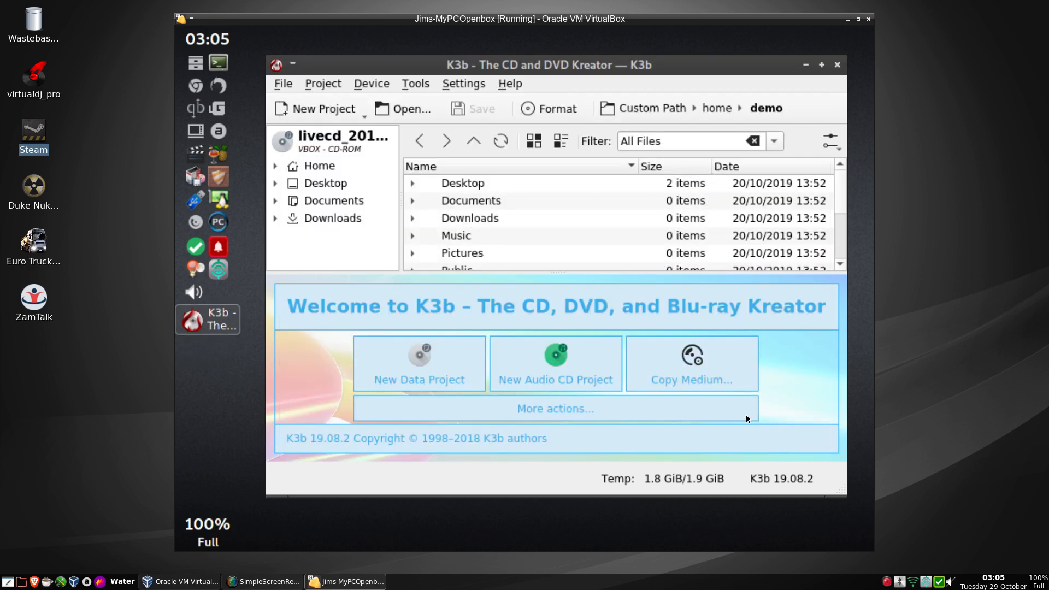
click(835, 65)
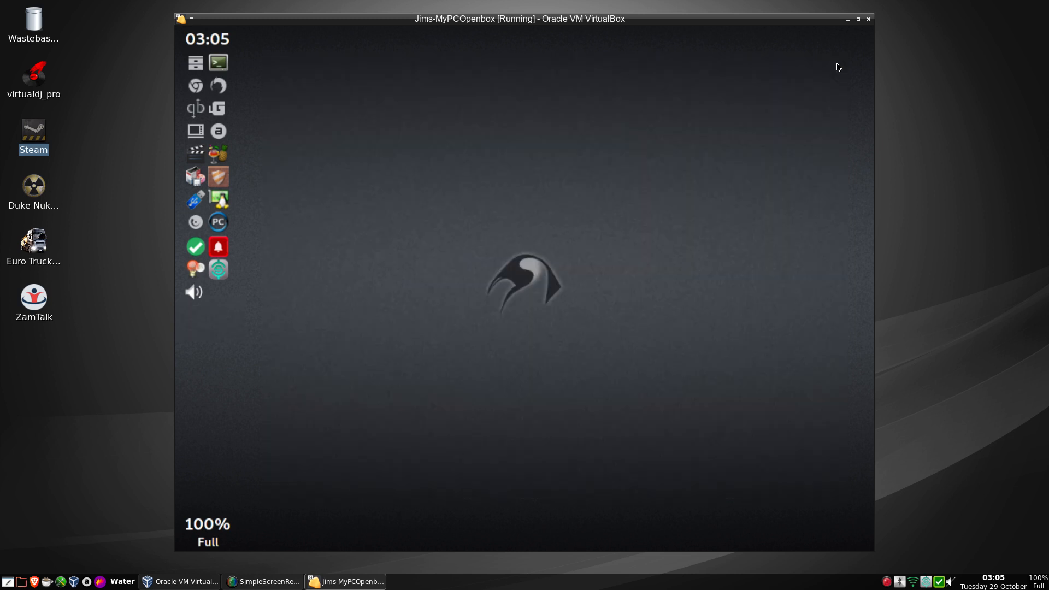
Dismiss the updates notice and open Synaptic, closing its quick introduction.
click(218, 247)
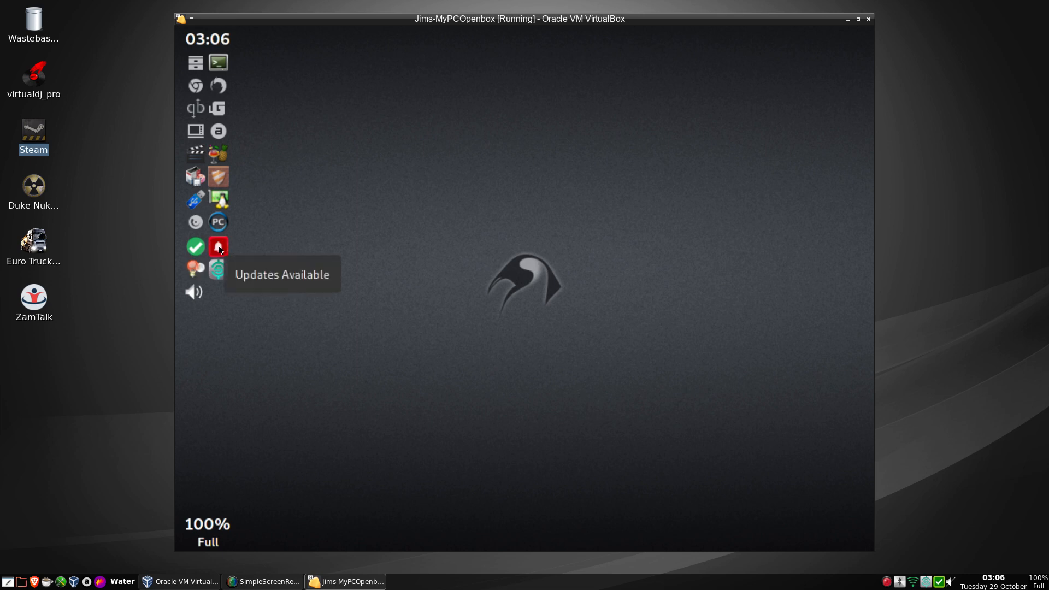
click(218, 247)
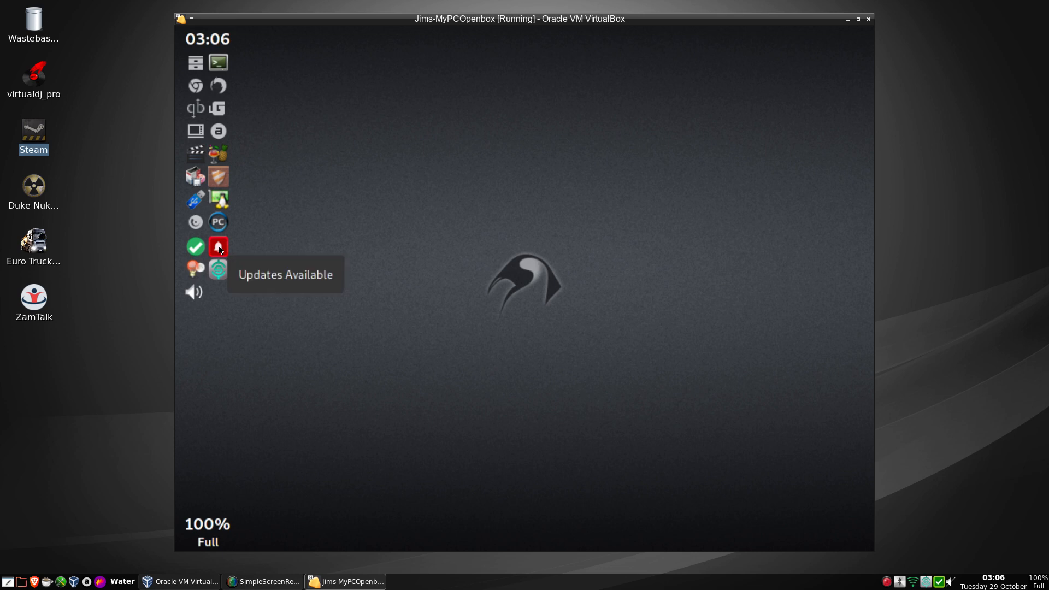
click(195, 177)
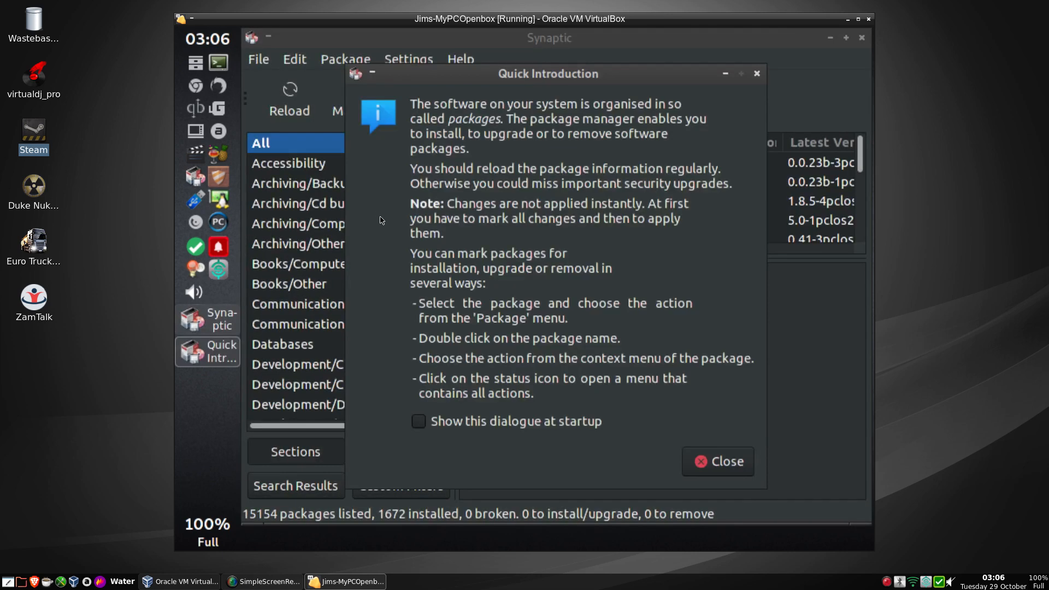
click(716, 471)
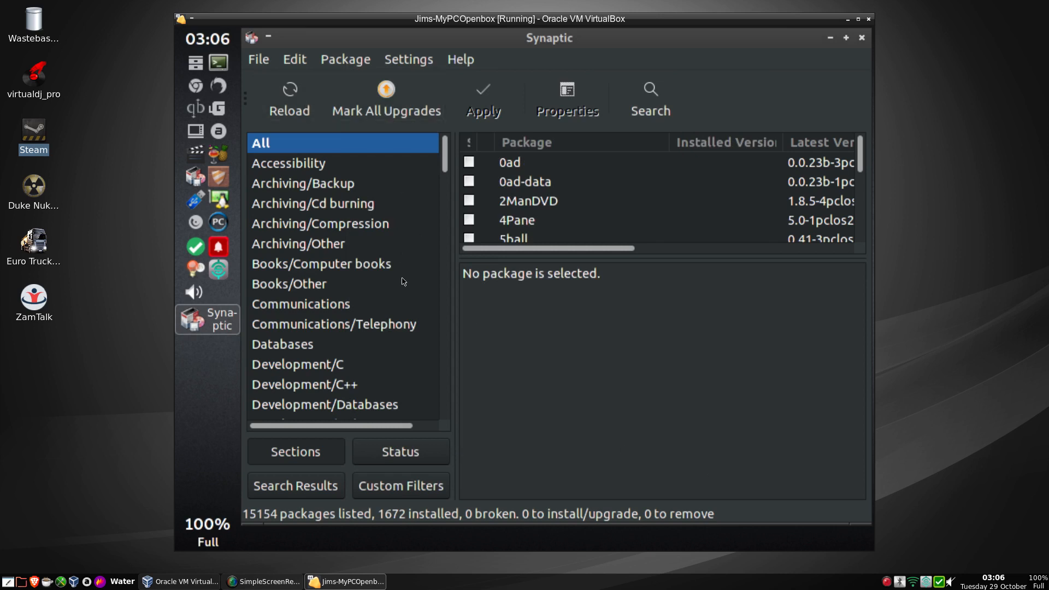
Filter Synaptic to Installed (upgradable) and scroll through the 45 upgradable packages.
click(407, 452)
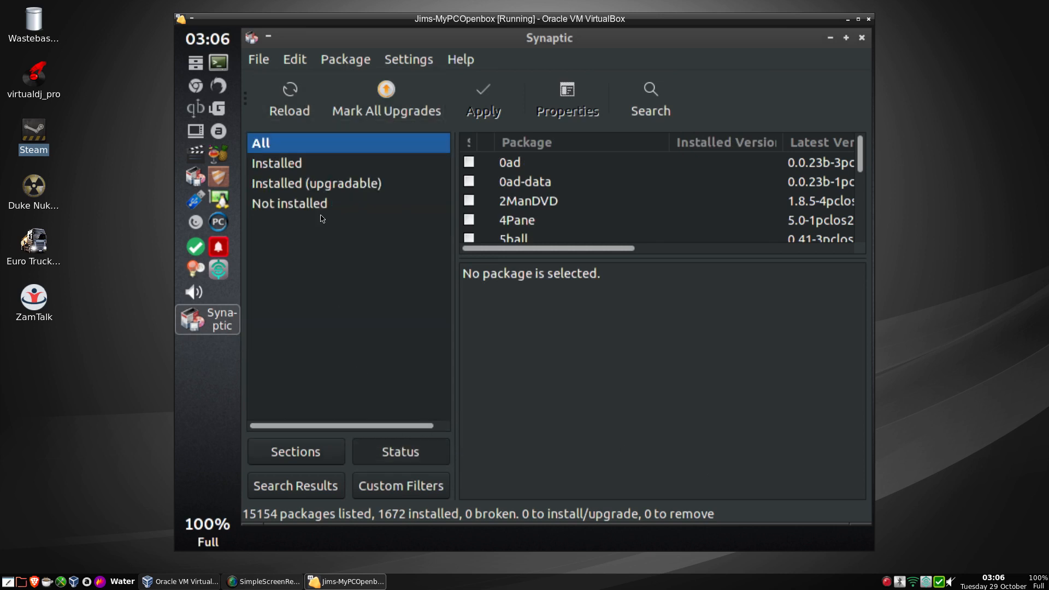
click(300, 186)
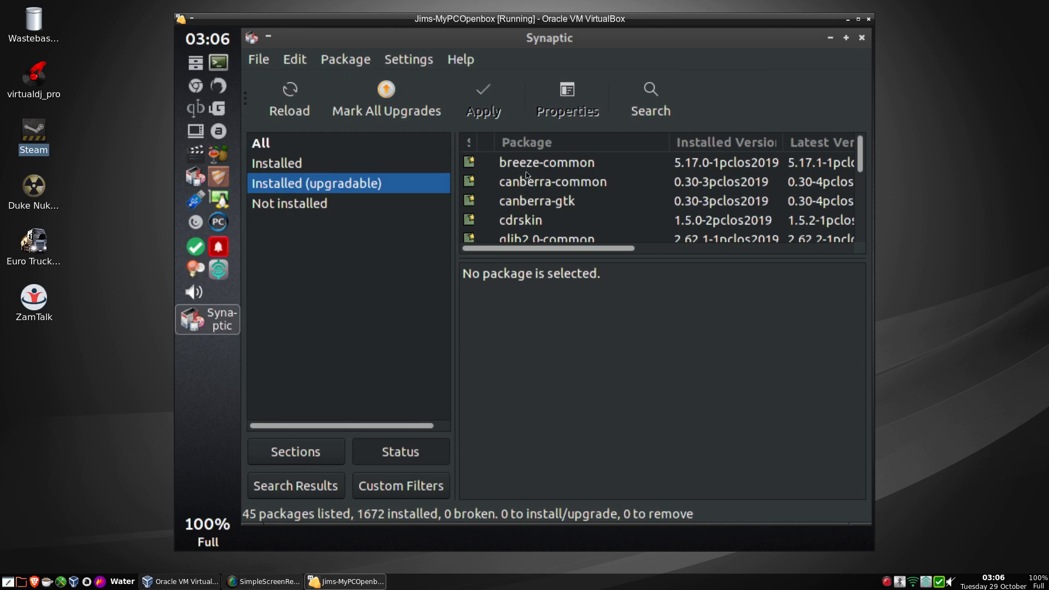
scroll(528, 175, down, 20)
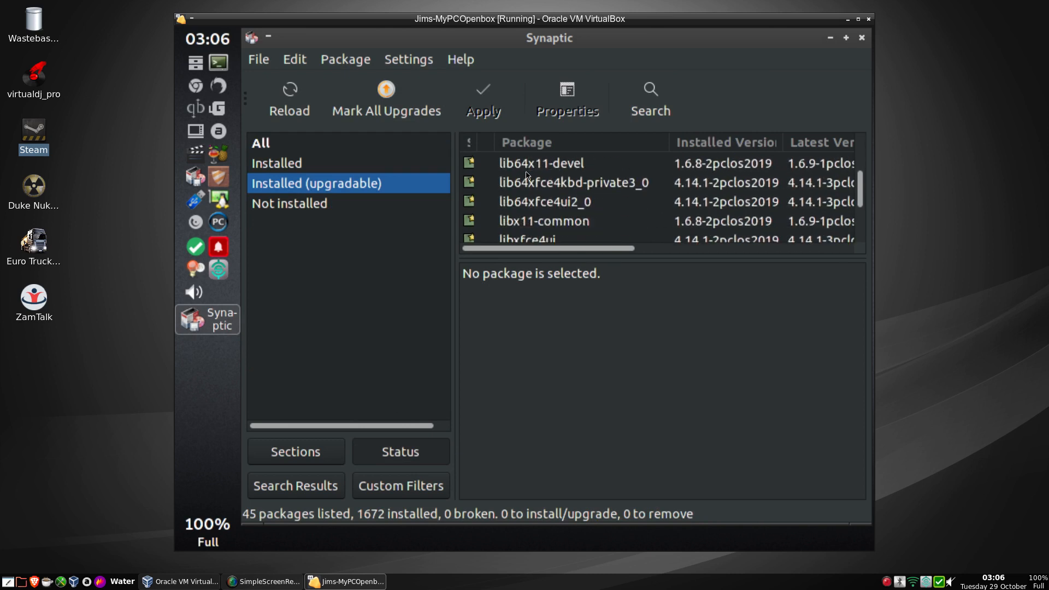
scroll(527, 175, down, 1)
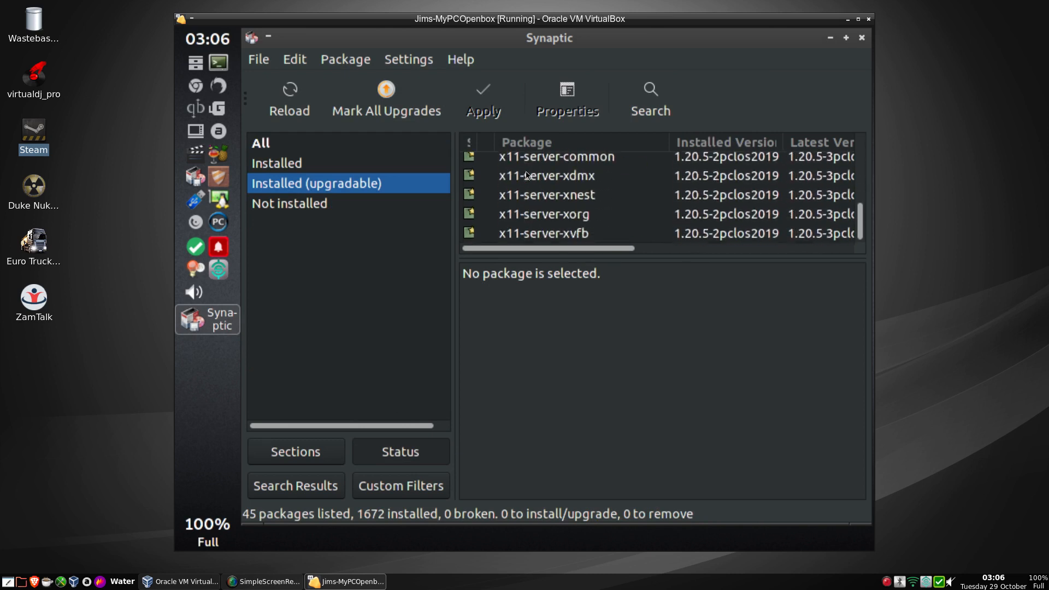
scroll(527, 175, up, 7)
scroll(527, 175, down, 5)
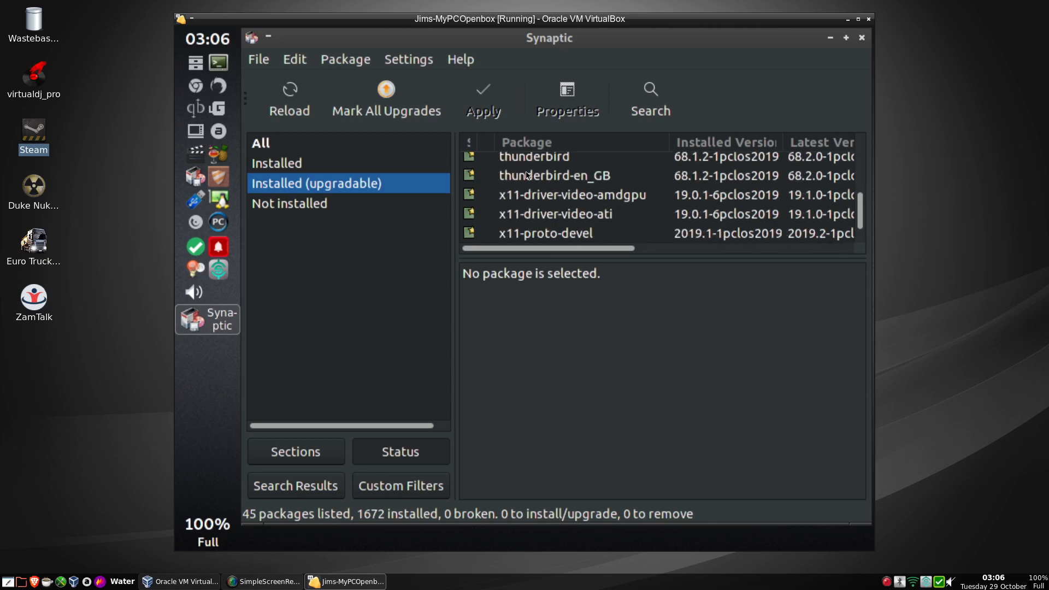
scroll(527, 175, down, 3)
scroll(528, 175, up, 15)
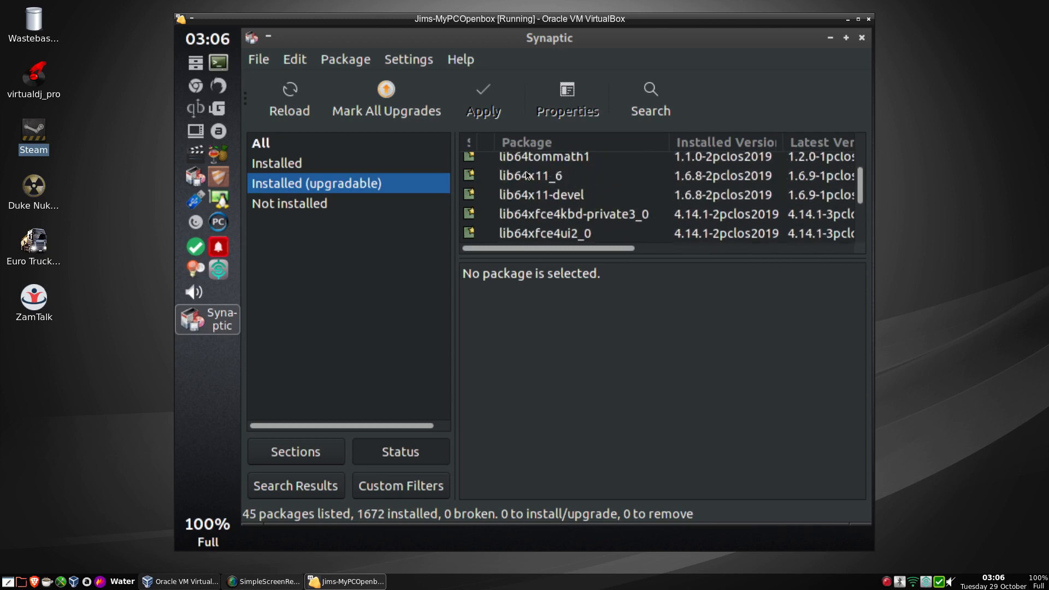
scroll(528, 175, up, 2)
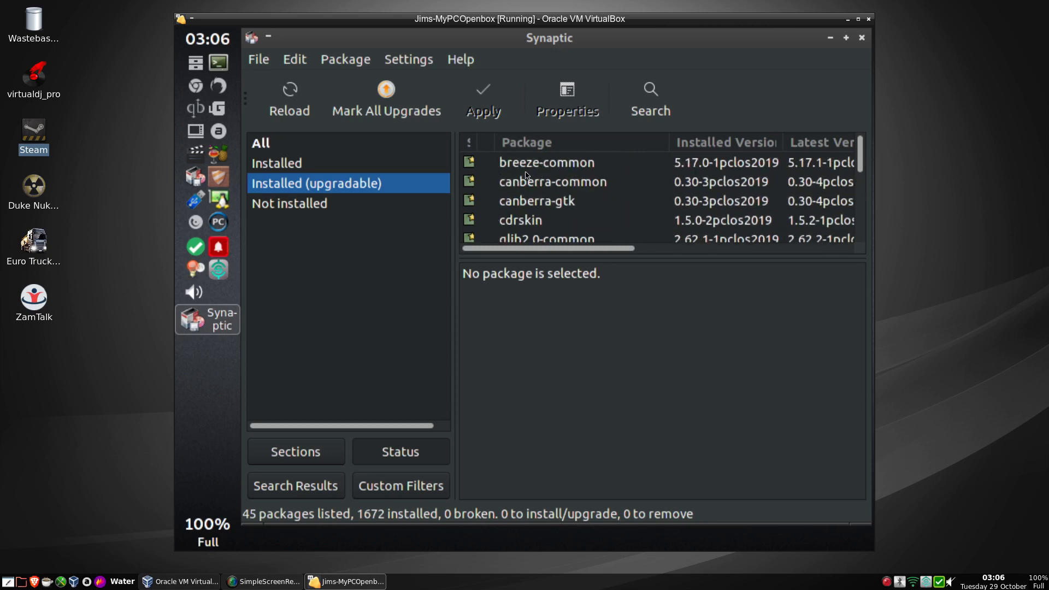
Close Synaptic and launch Google Chrome by searching 'goo' in the Synapse launcher.
click(863, 39)
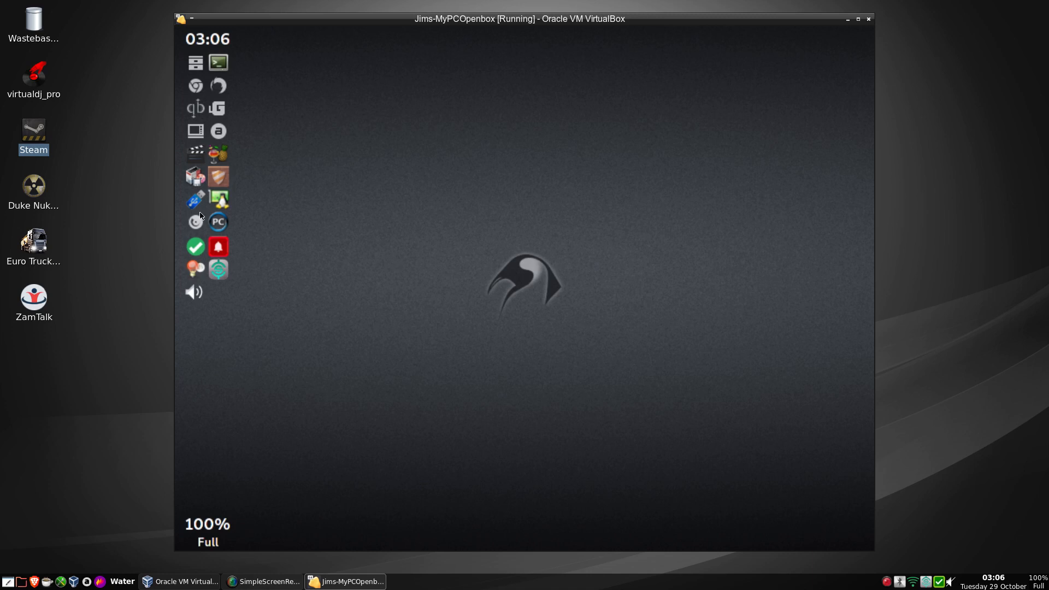
mouse_move(198, 249)
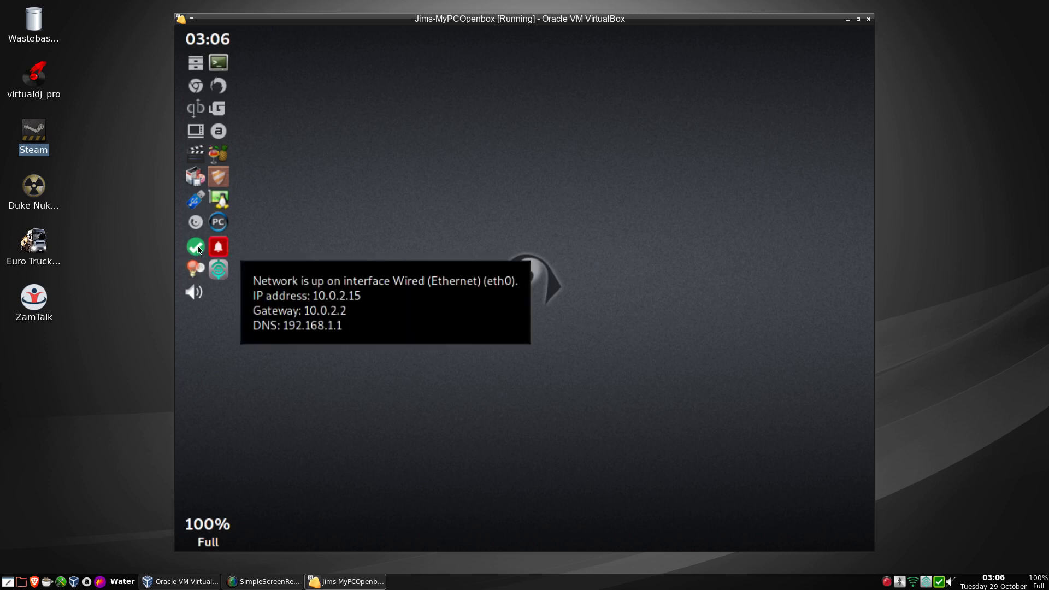
click(220, 275)
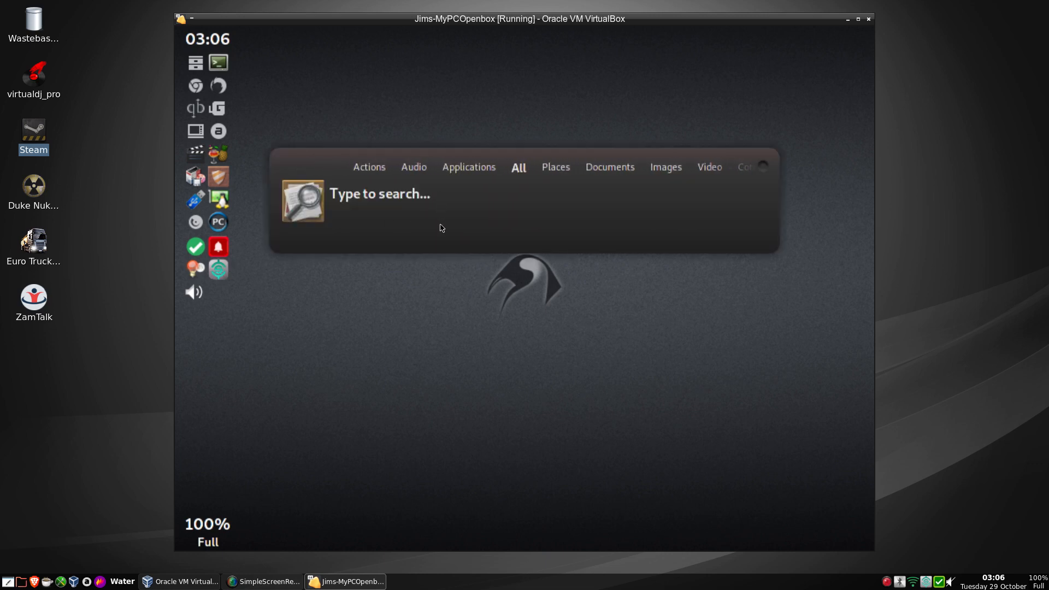
text(goo)
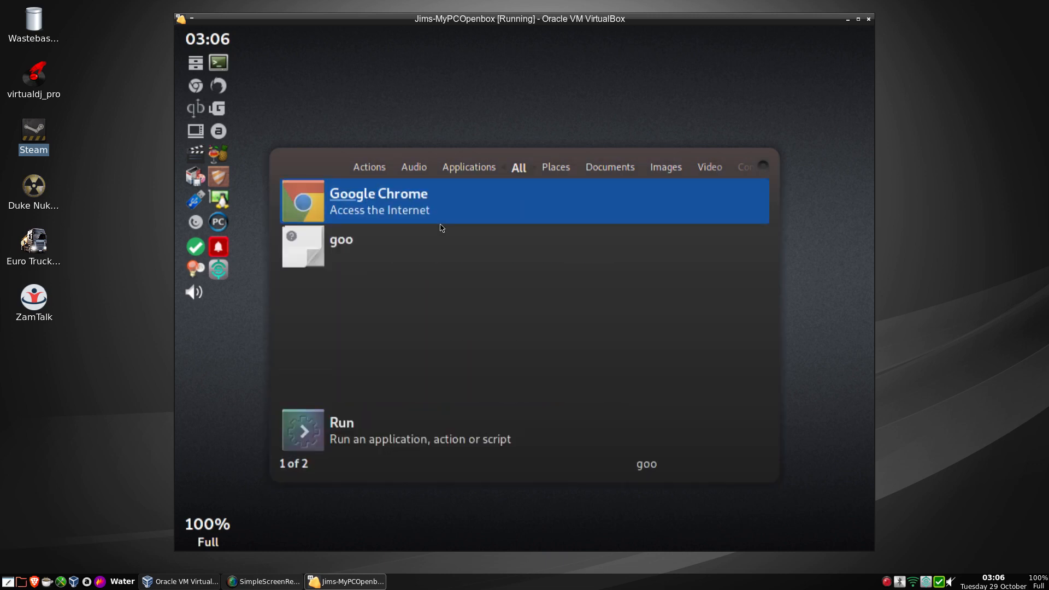
key(Return)
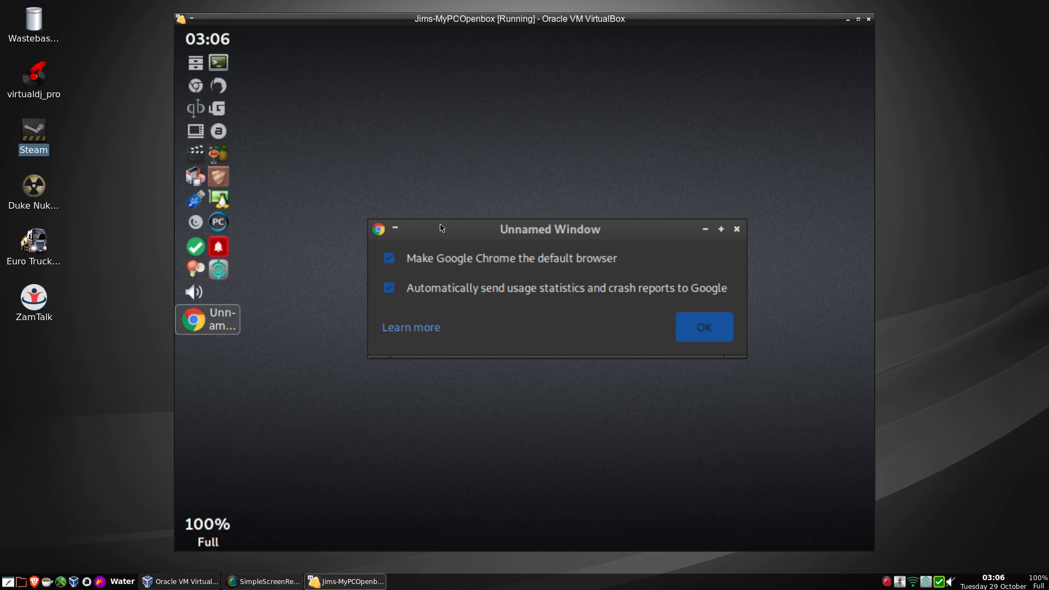
Dismiss Chrome's first-run dialog and the default-browser error, then open a new tab.
click(685, 329)
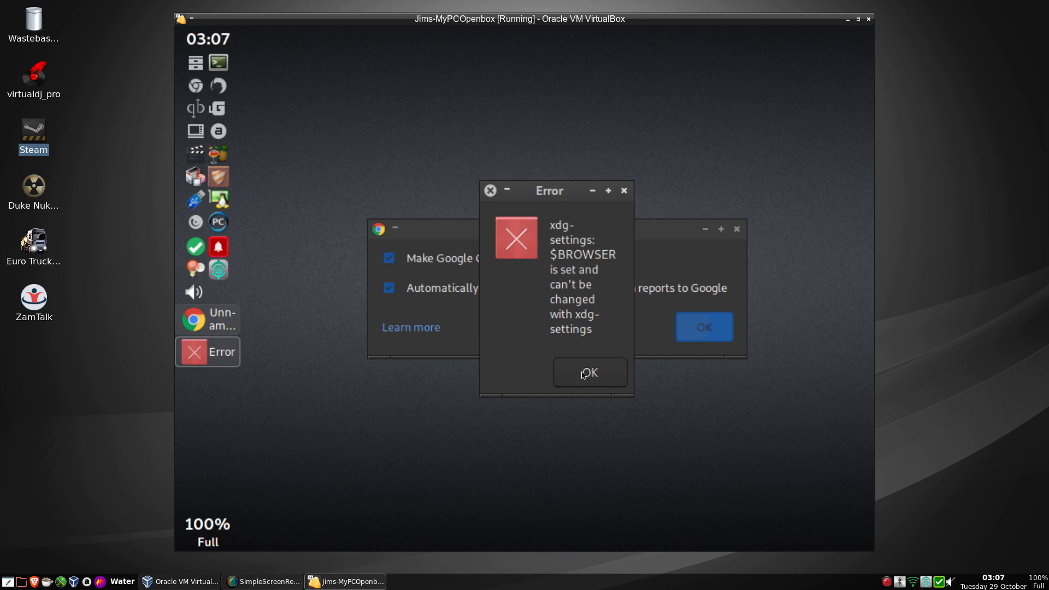
click(583, 375)
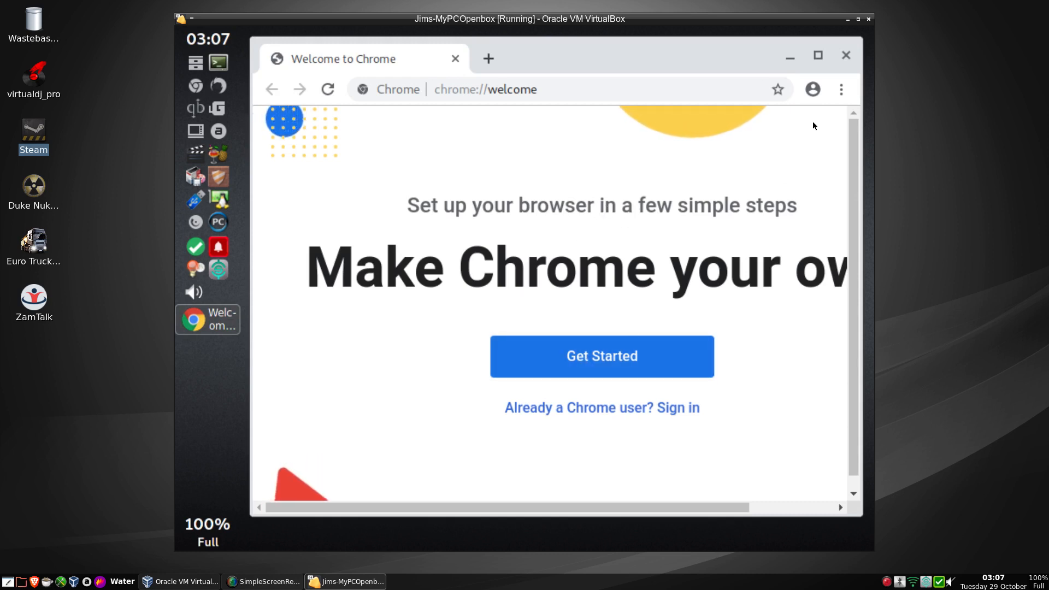
click(488, 58)
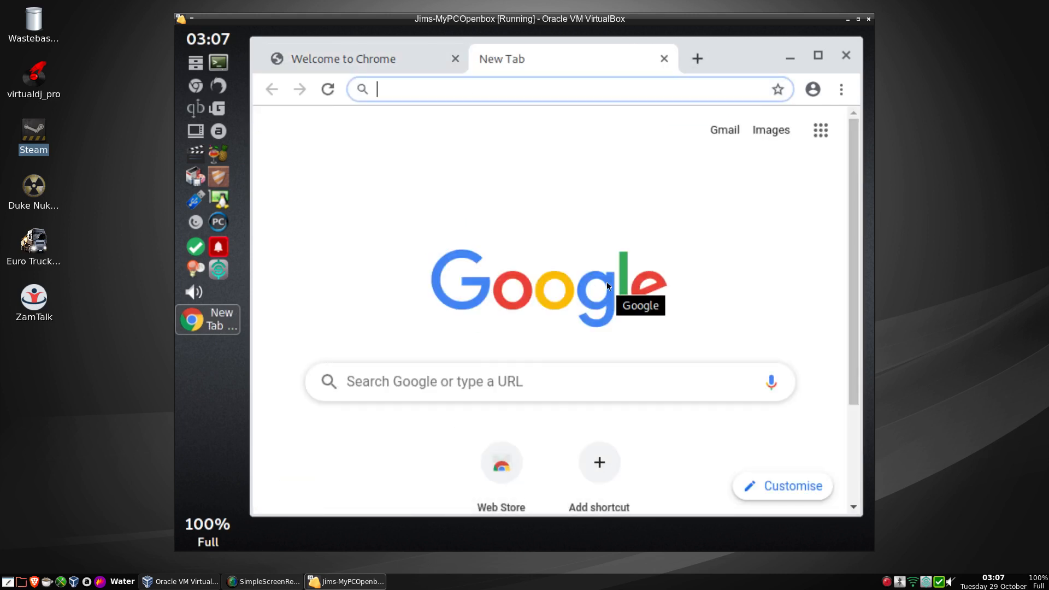
Check Chrome's About page shows version 77.0.3865.120, then close Chrome.
click(843, 92)
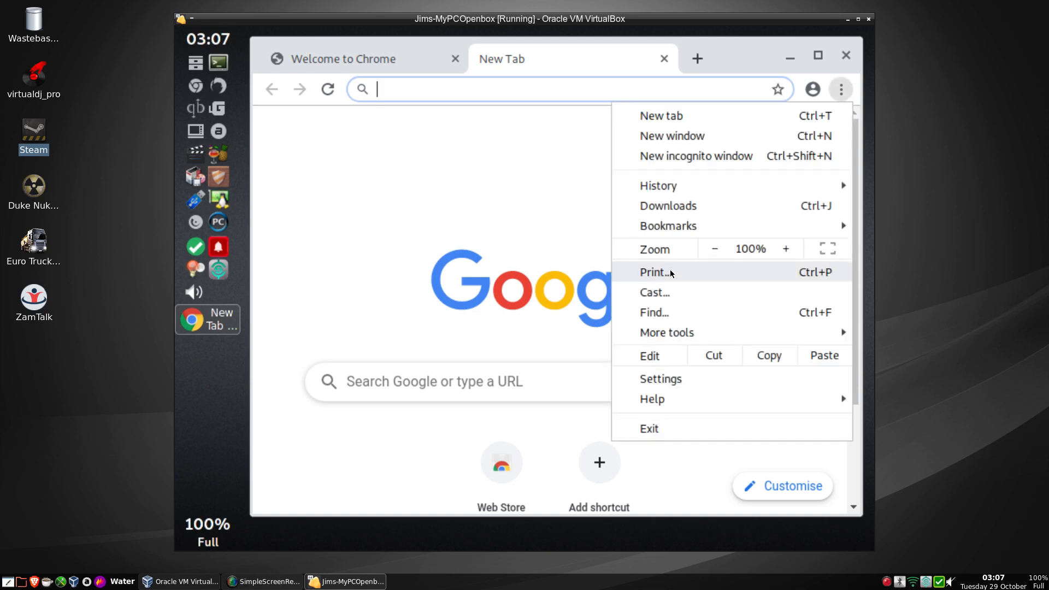
mouse_move(677, 389)
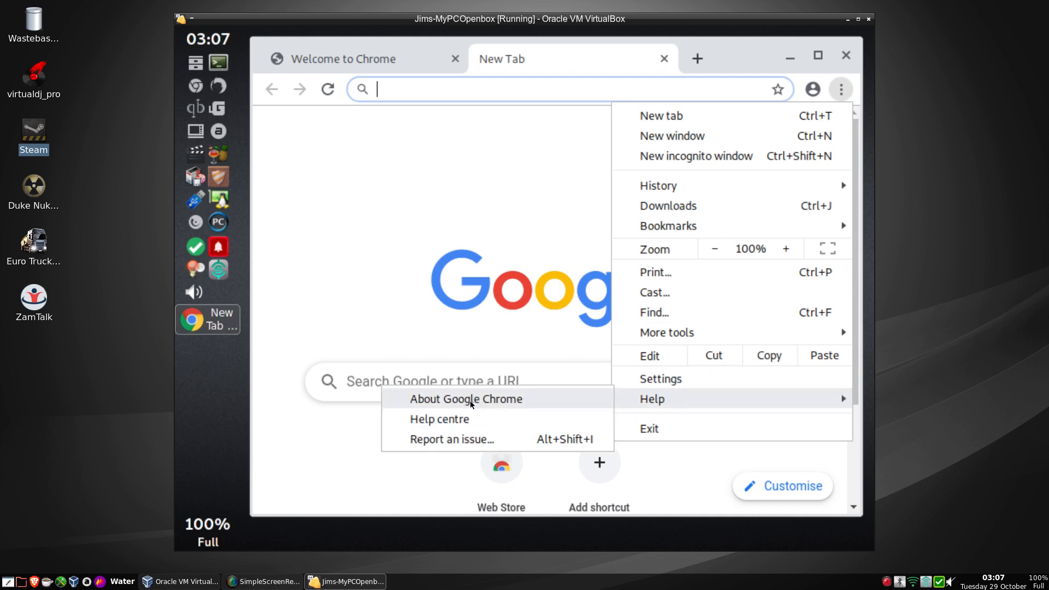
click(470, 402)
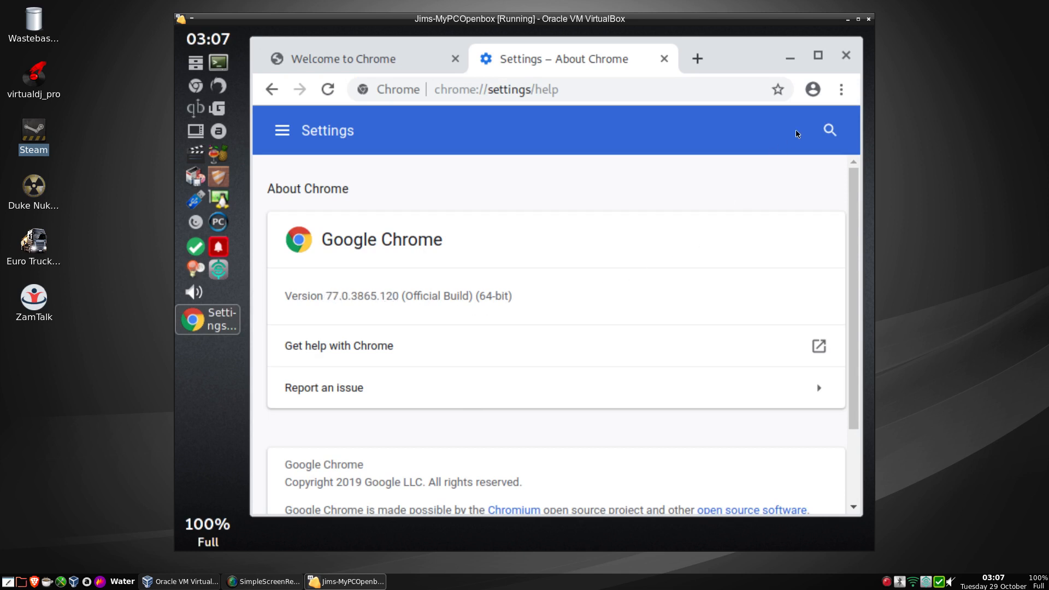
click(845, 57)
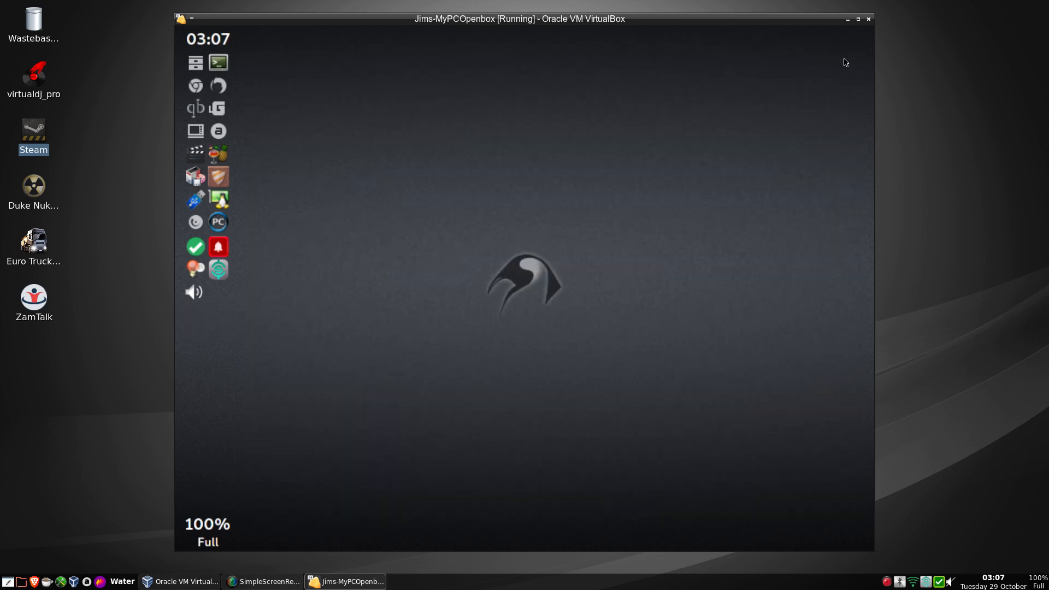
right_click(197, 272)
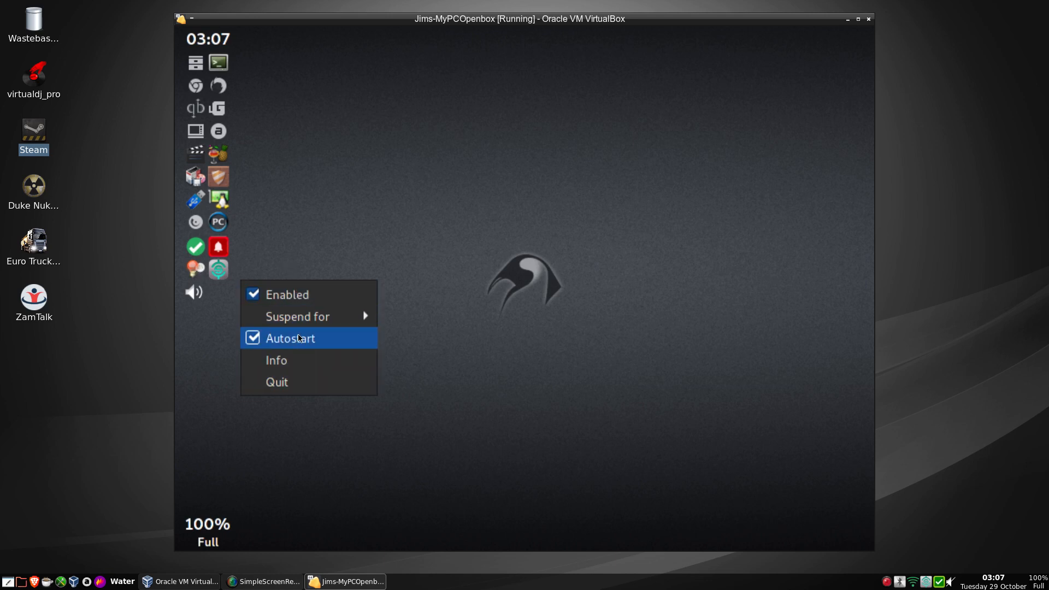
mouse_move(300, 318)
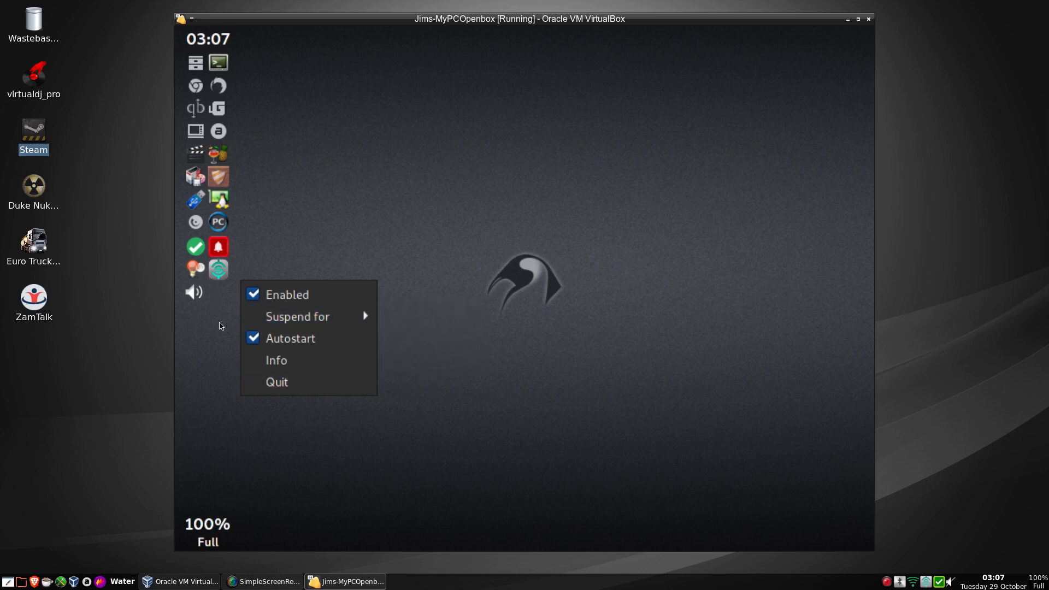
click(222, 326)
click(195, 294)
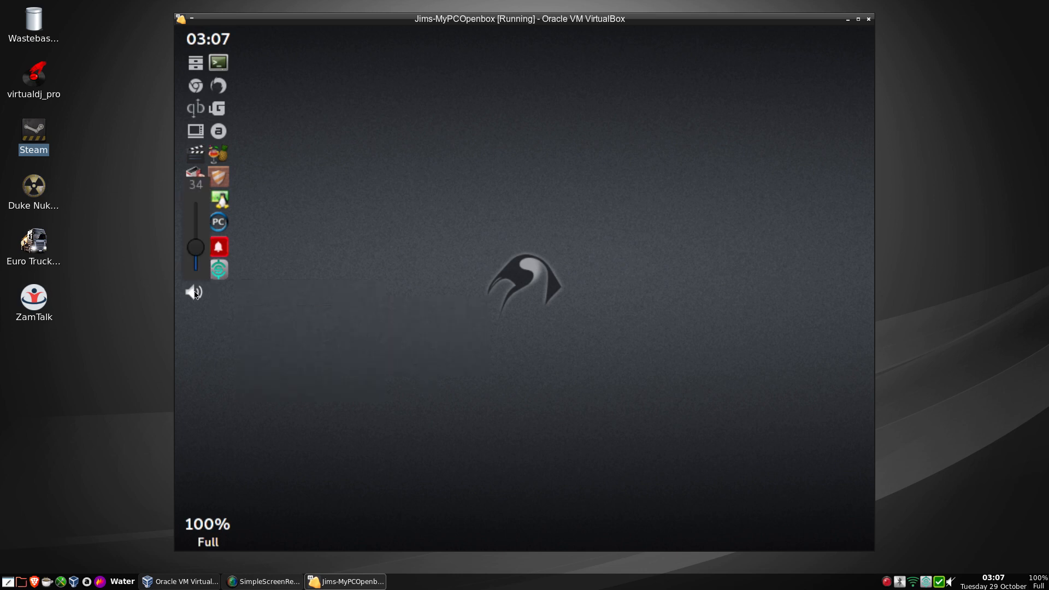
click(195, 293)
right_click(195, 294)
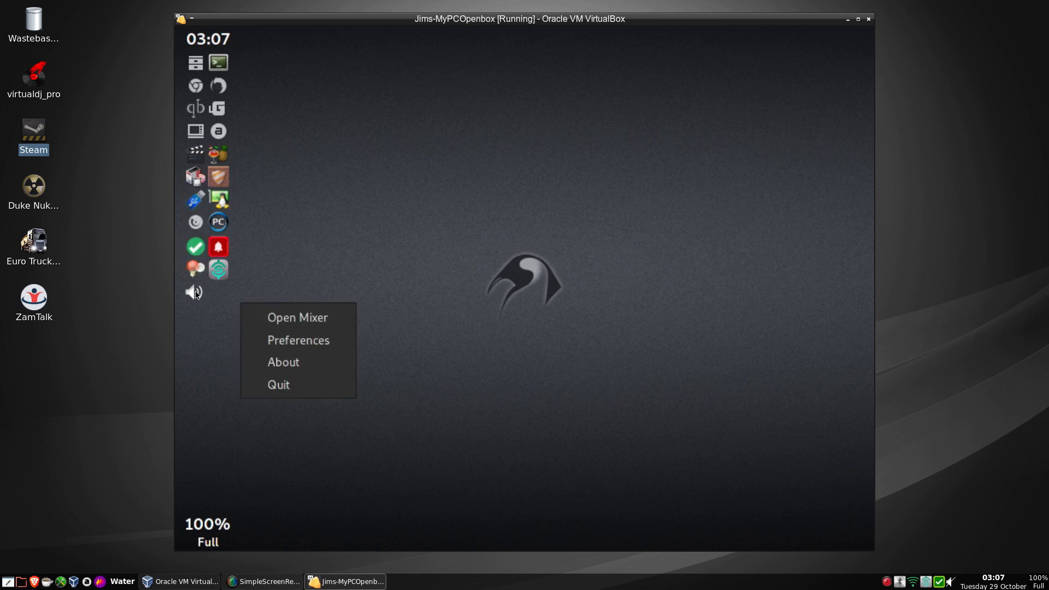
click(300, 326)
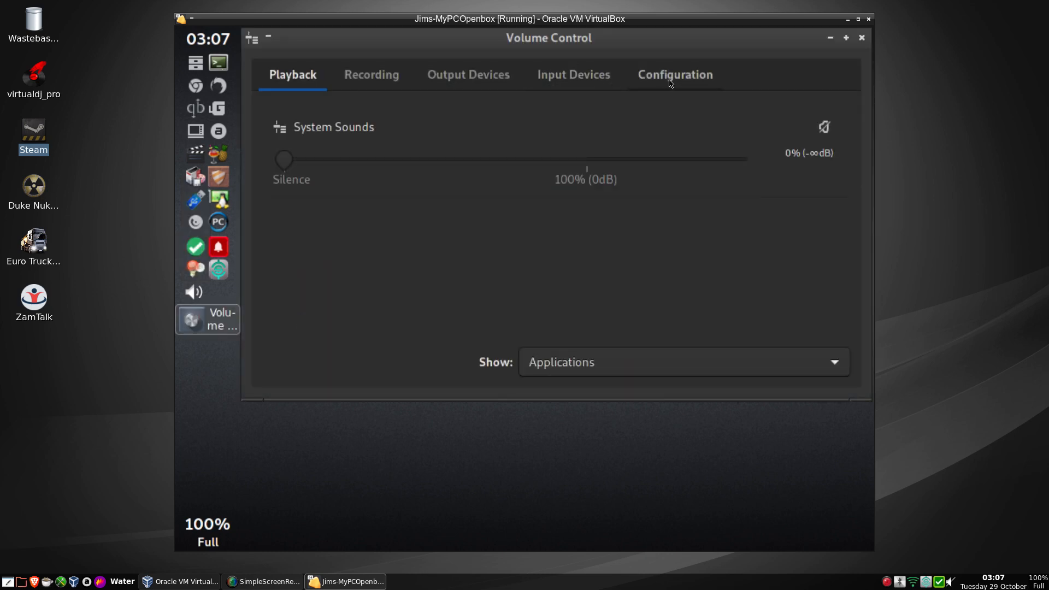
click(671, 82)
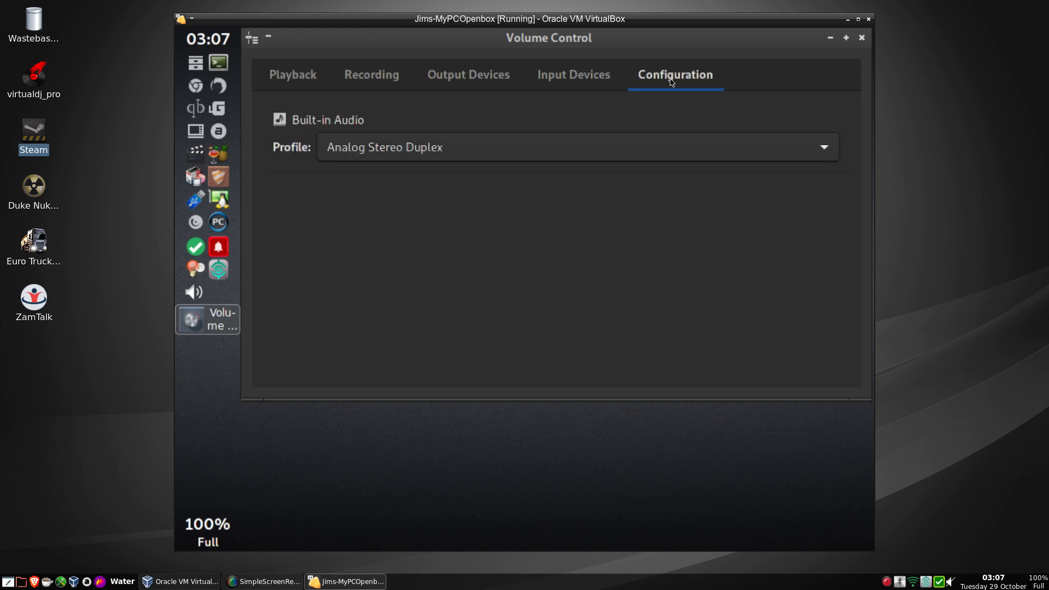
click(581, 87)
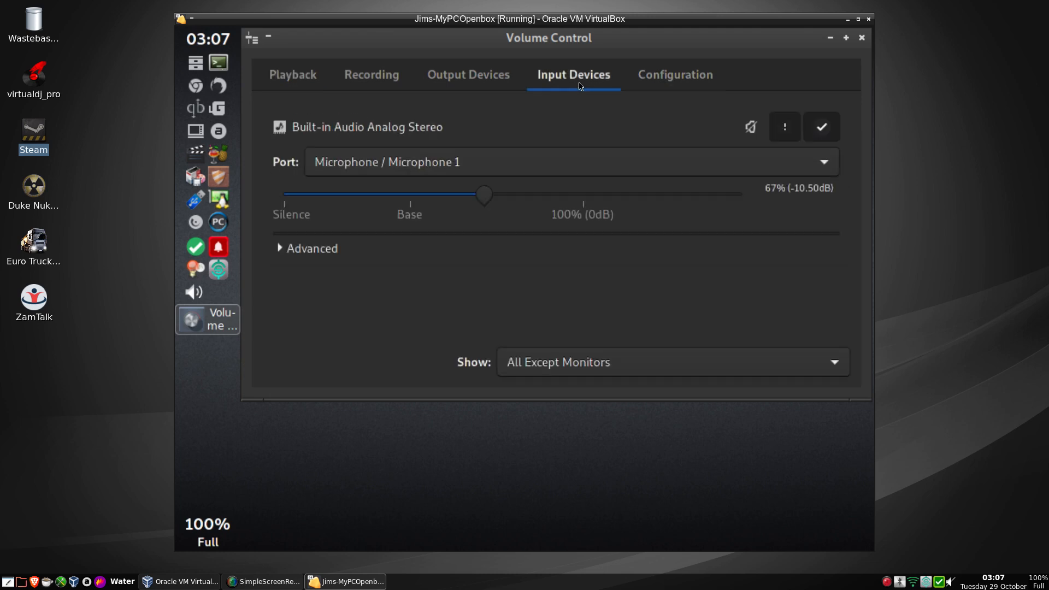
click(481, 89)
click(384, 88)
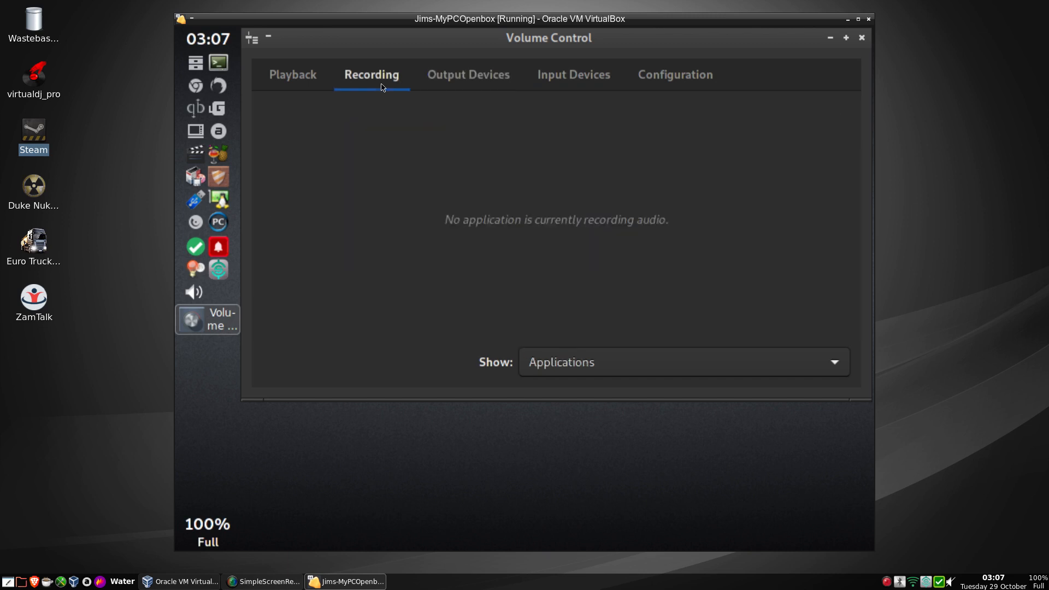
click(309, 86)
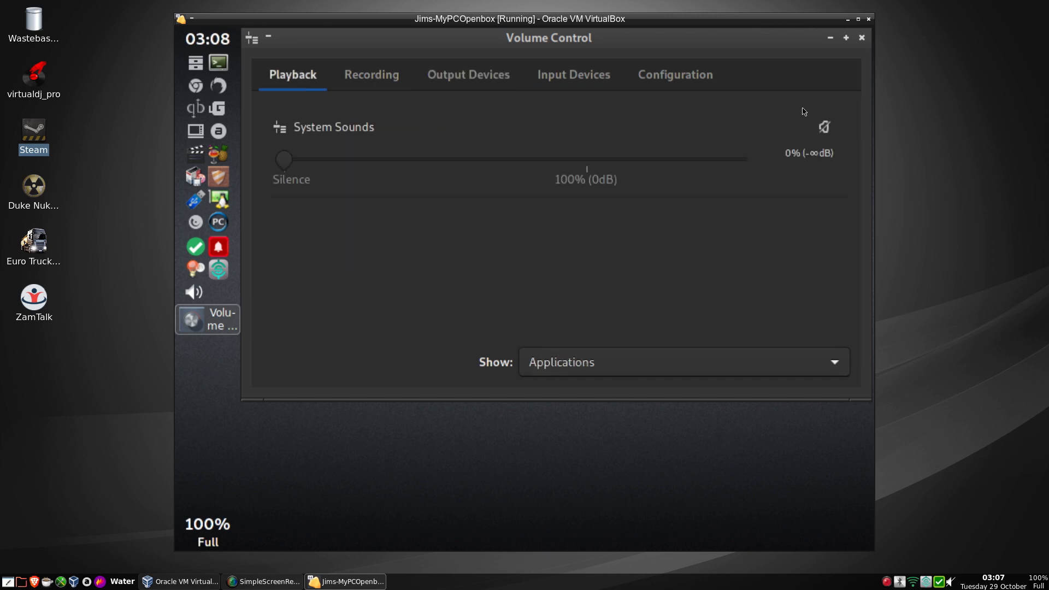
click(862, 37)
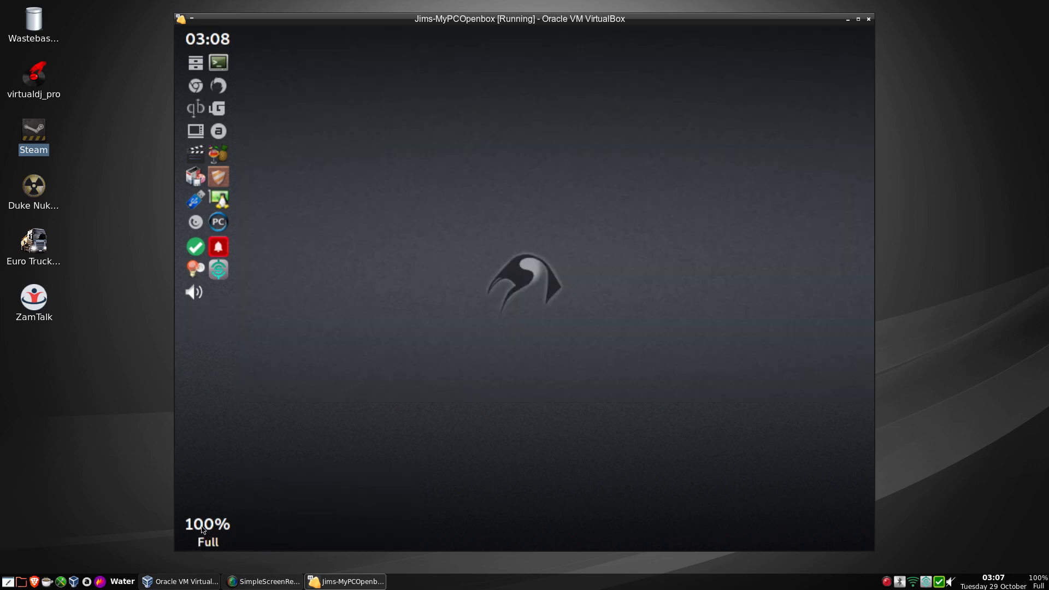
mouse_move(202, 530)
right_click(377, 82)
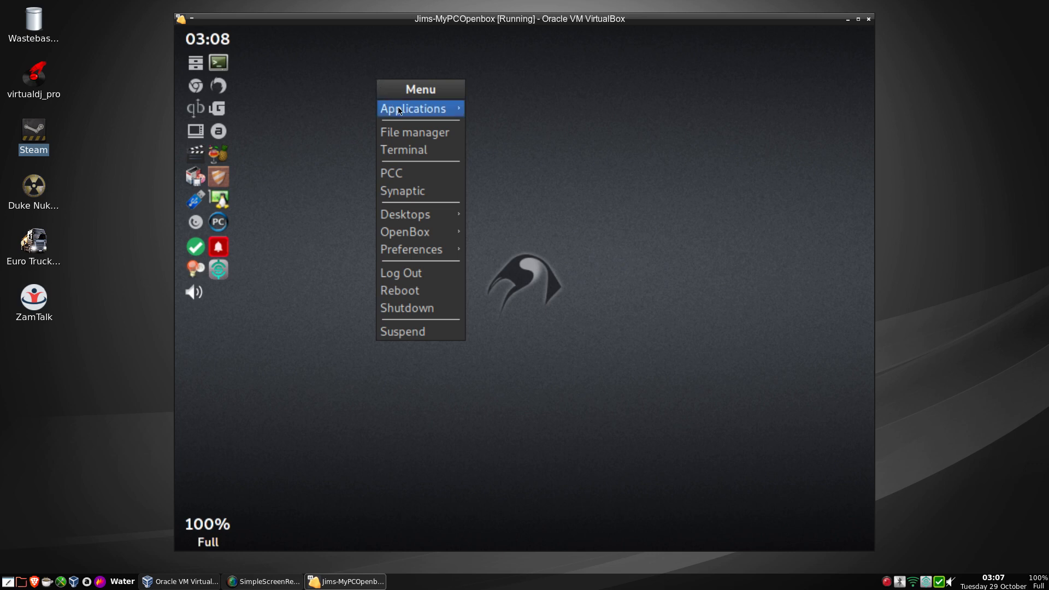
mouse_move(405, 113)
mouse_move(547, 107)
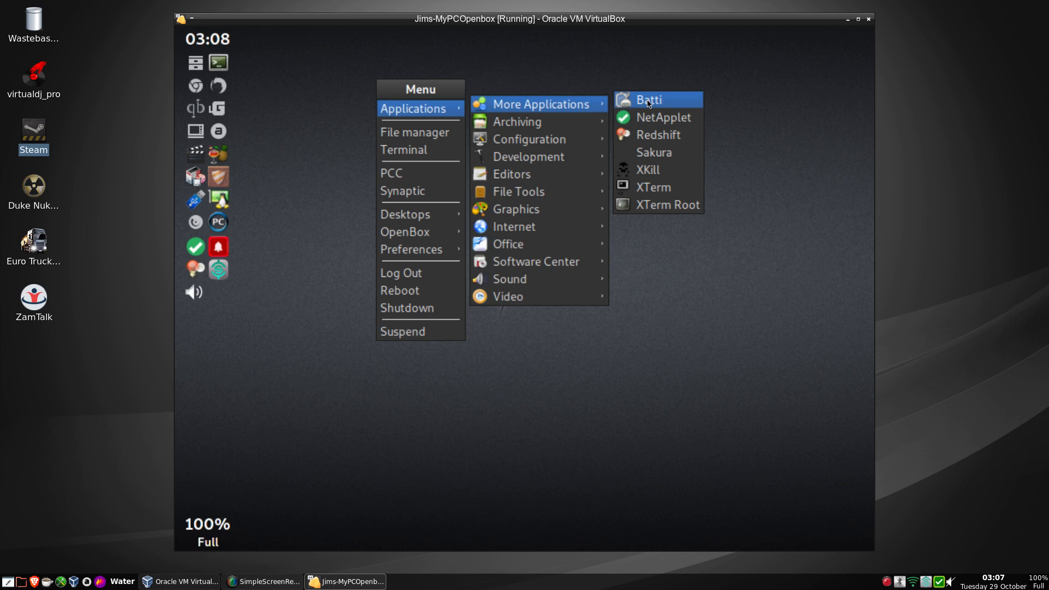
mouse_move(577, 127)
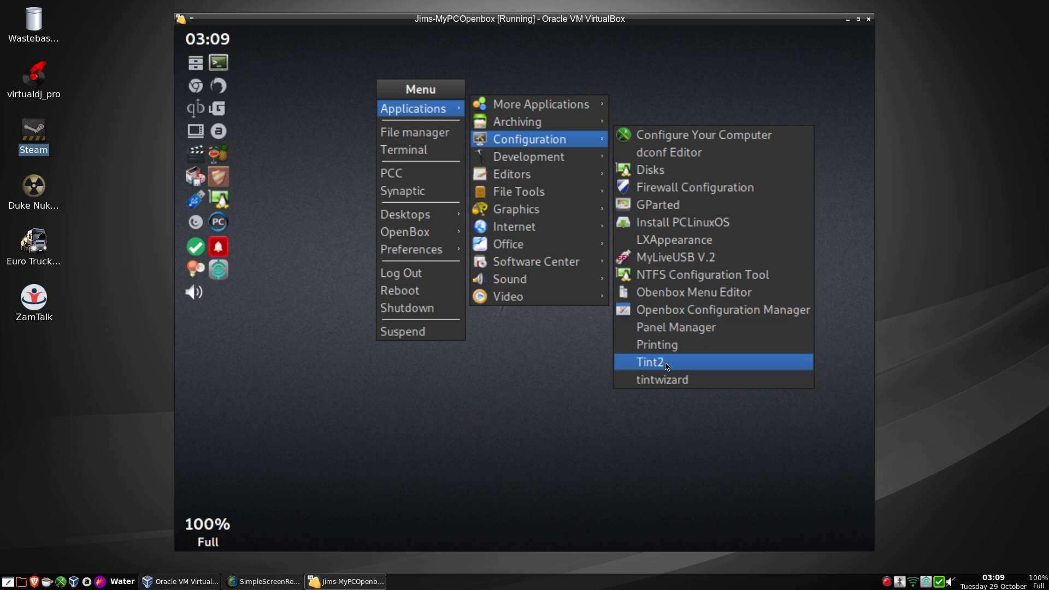
click(479, 440)
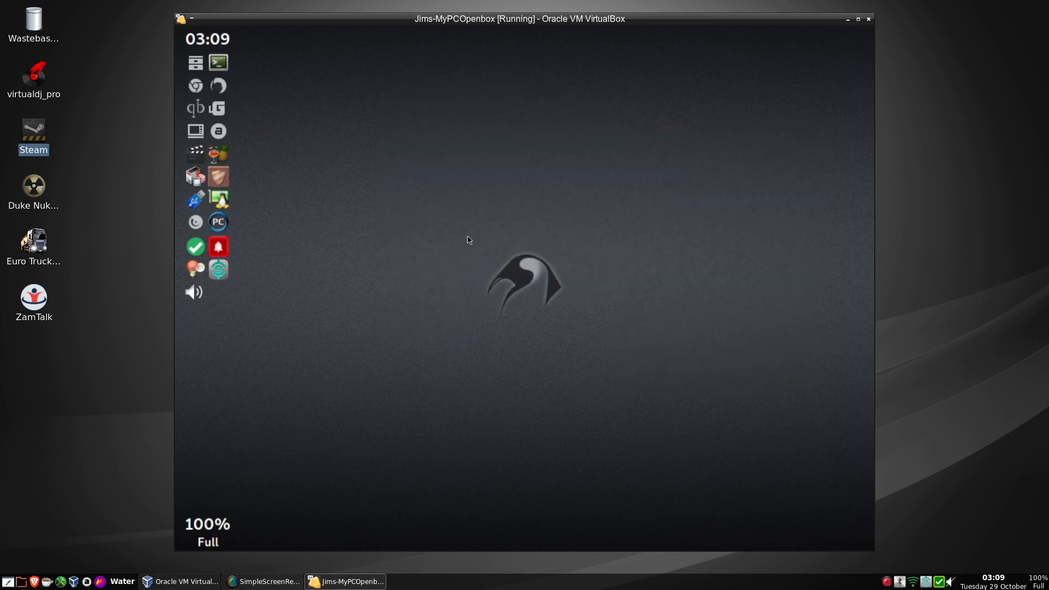
Open the file manager from the desktop menu and enter the Desktop folder.
right_click(422, 160)
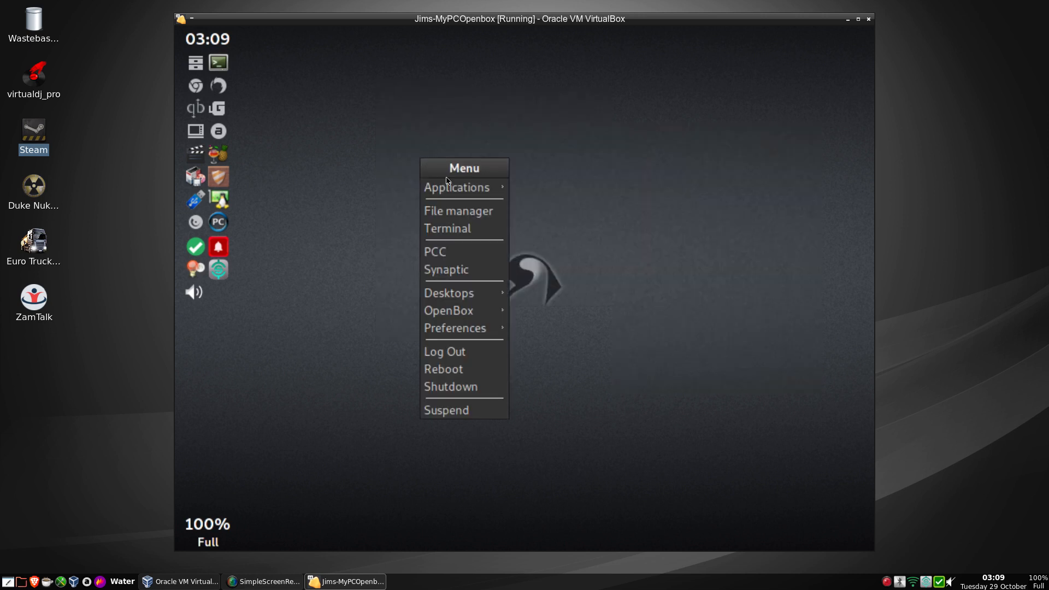
click(456, 213)
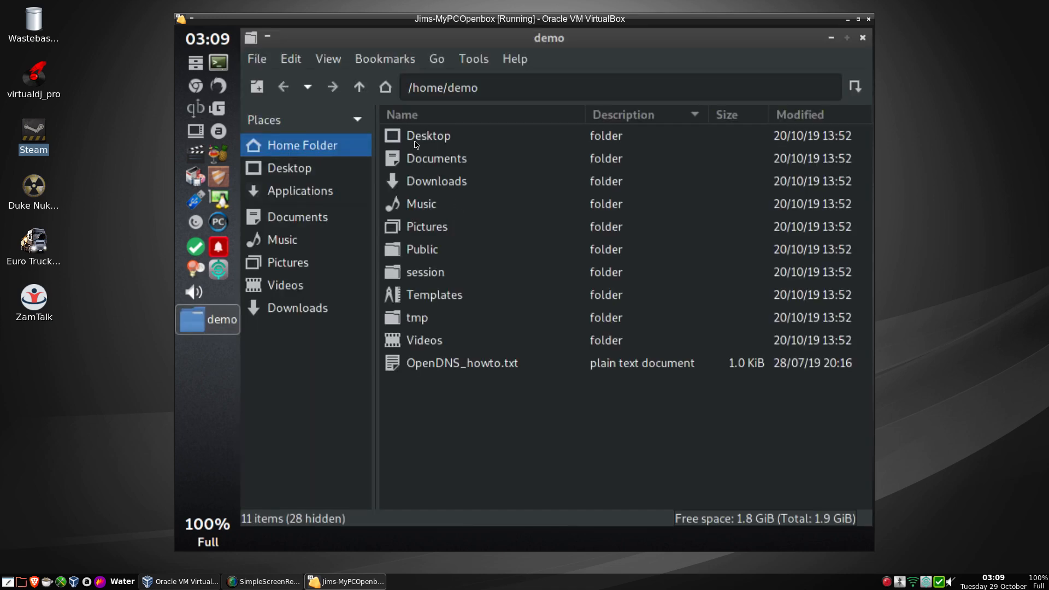
click(413, 138)
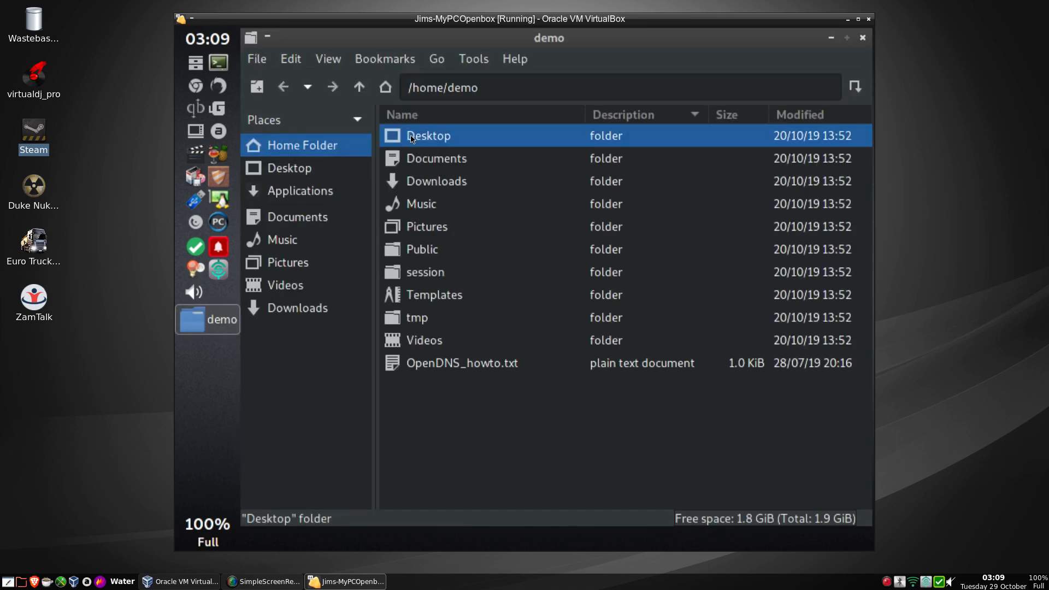
double_click(413, 139)
Review the Desktop folder's permissions in Folder Properties and cancel without changes.
right_click(419, 144)
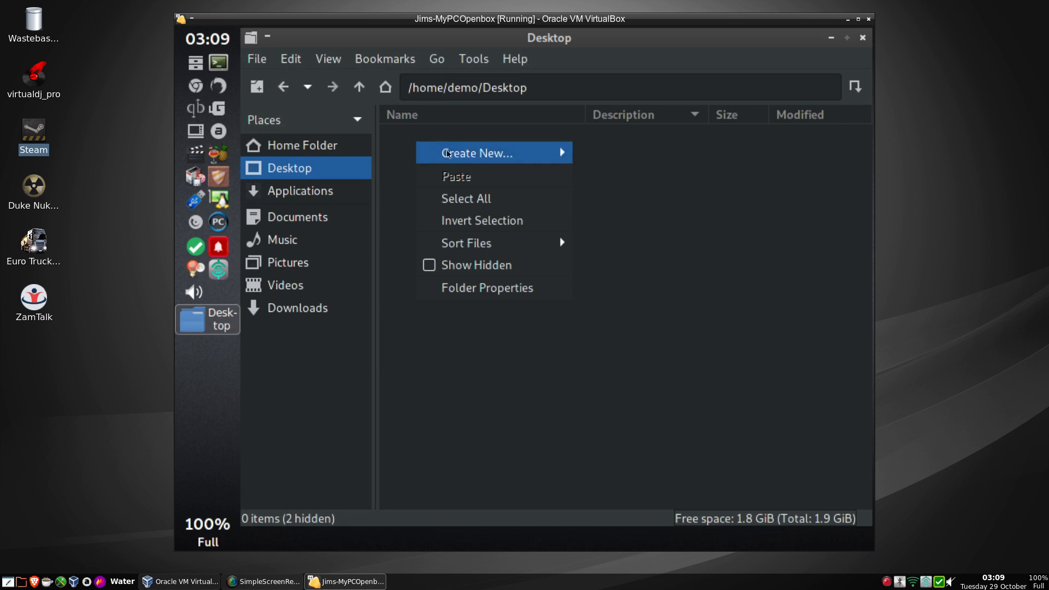
mouse_move(454, 154)
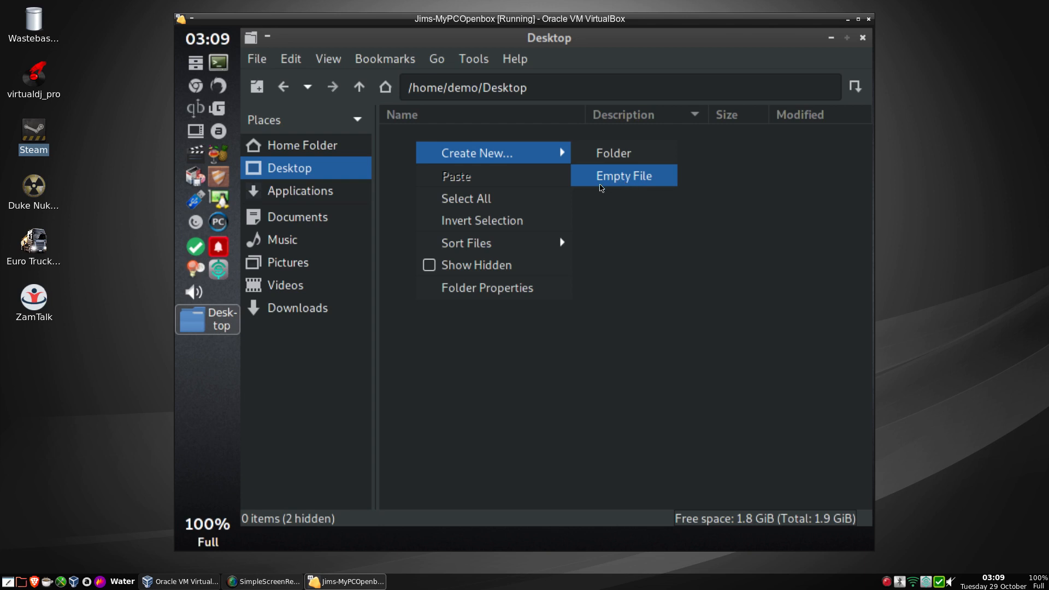
mouse_move(512, 244)
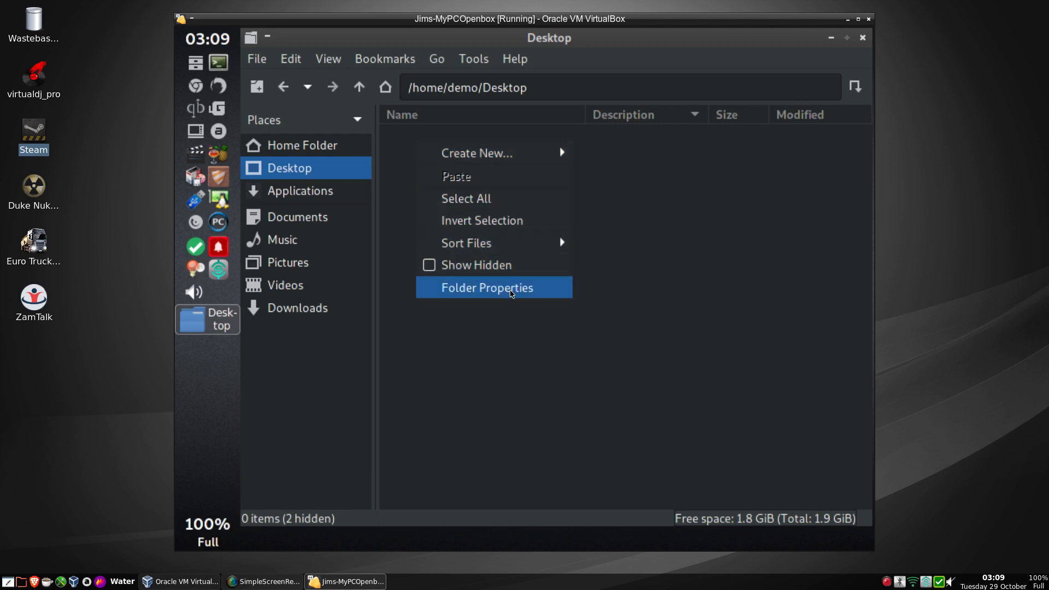
click(512, 294)
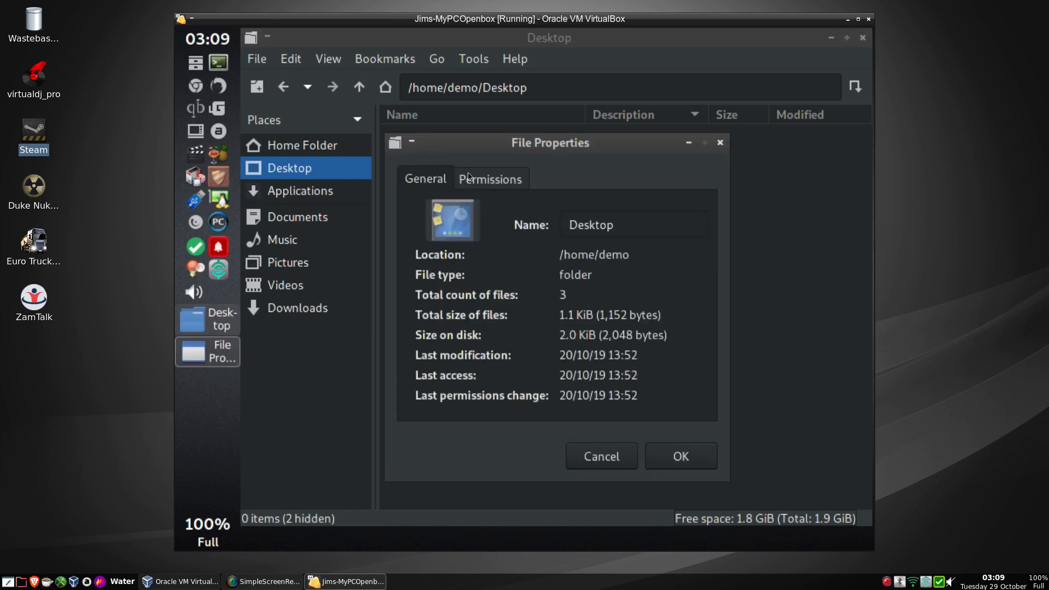
click(492, 184)
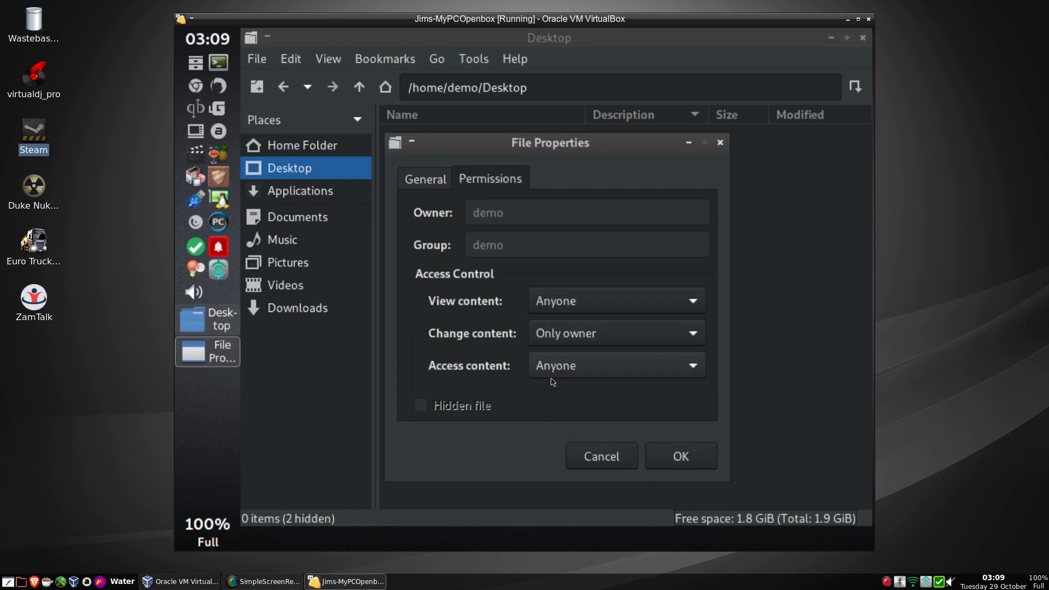
click(607, 454)
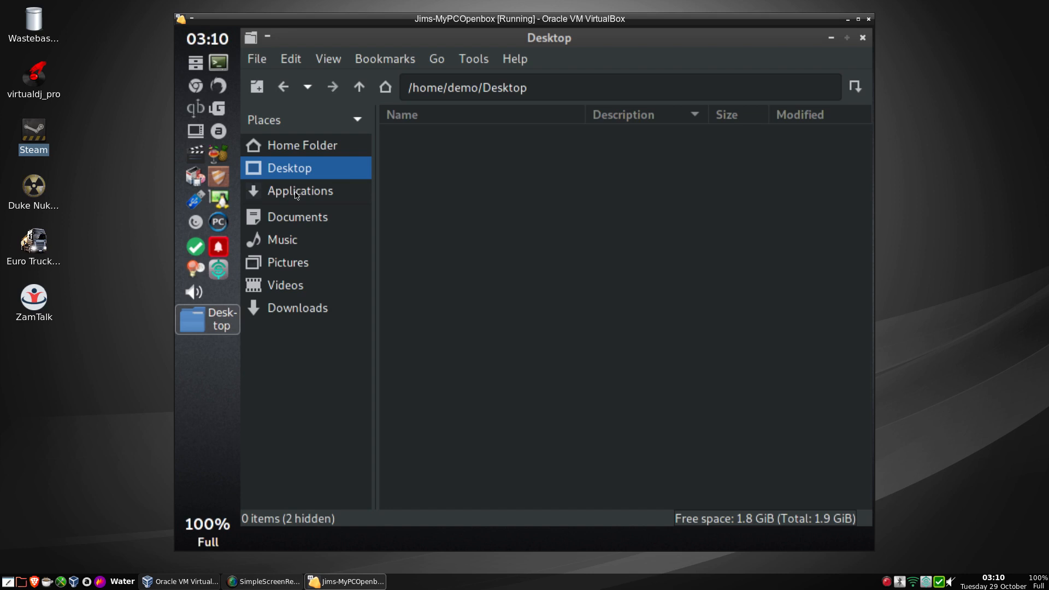
Open the Applications Configuration category in a separate, smaller window beside the Desktop folder.
right_click(295, 195)
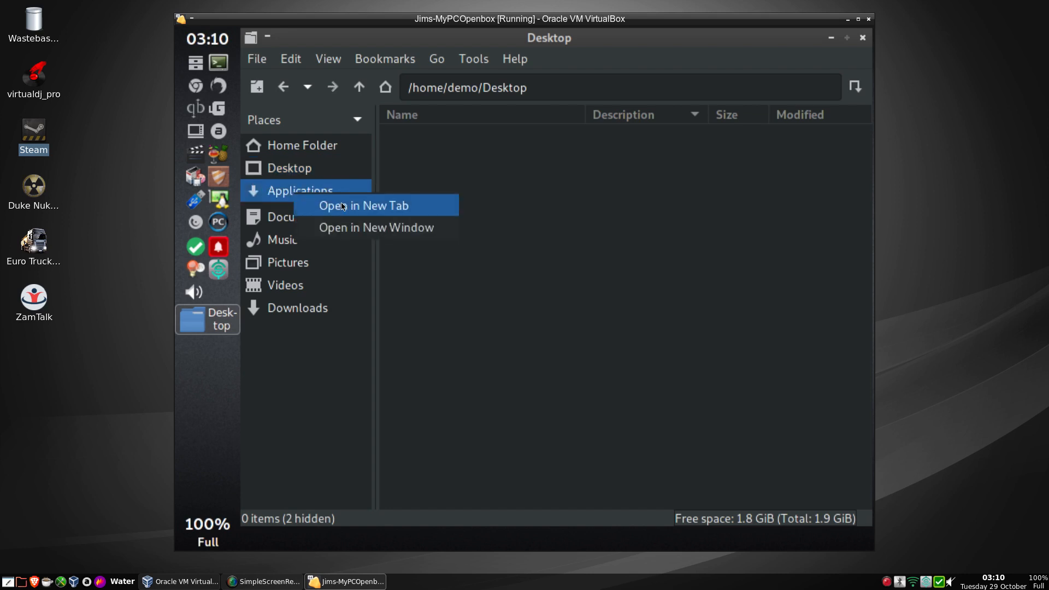
click(351, 229)
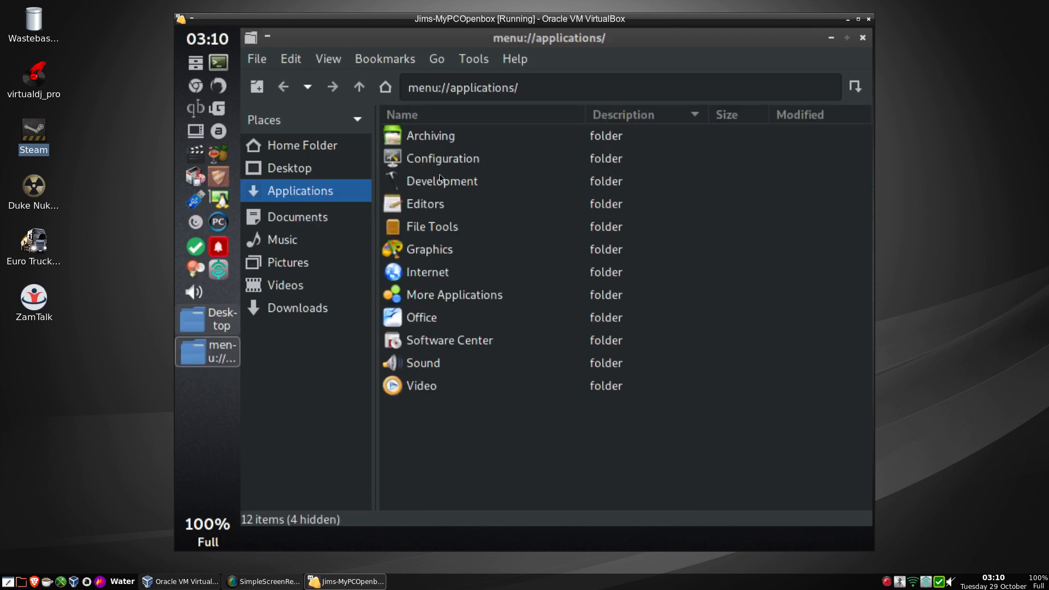
click(409, 160)
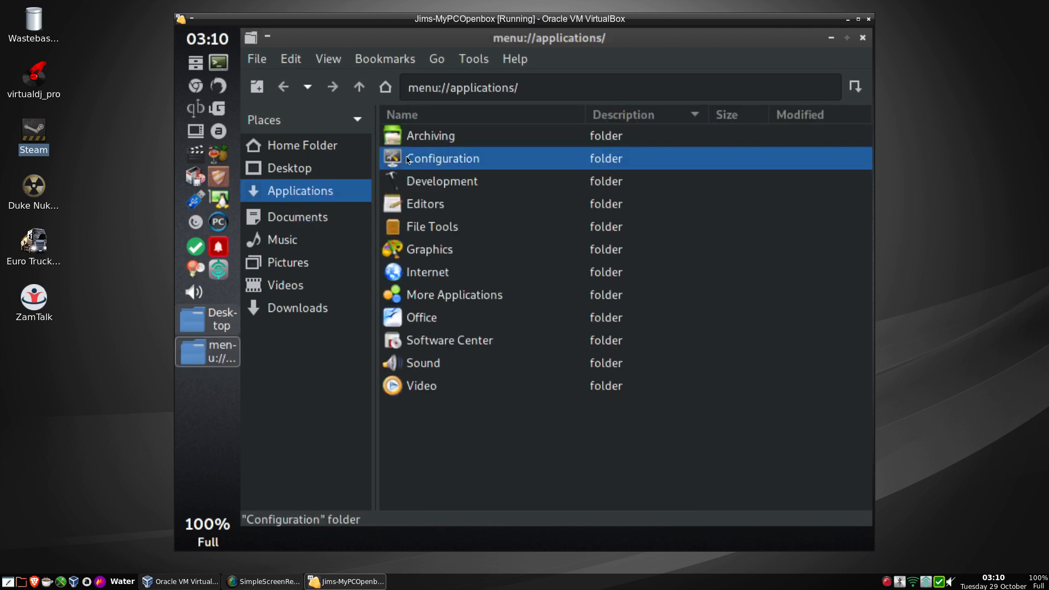
double_click(408, 159)
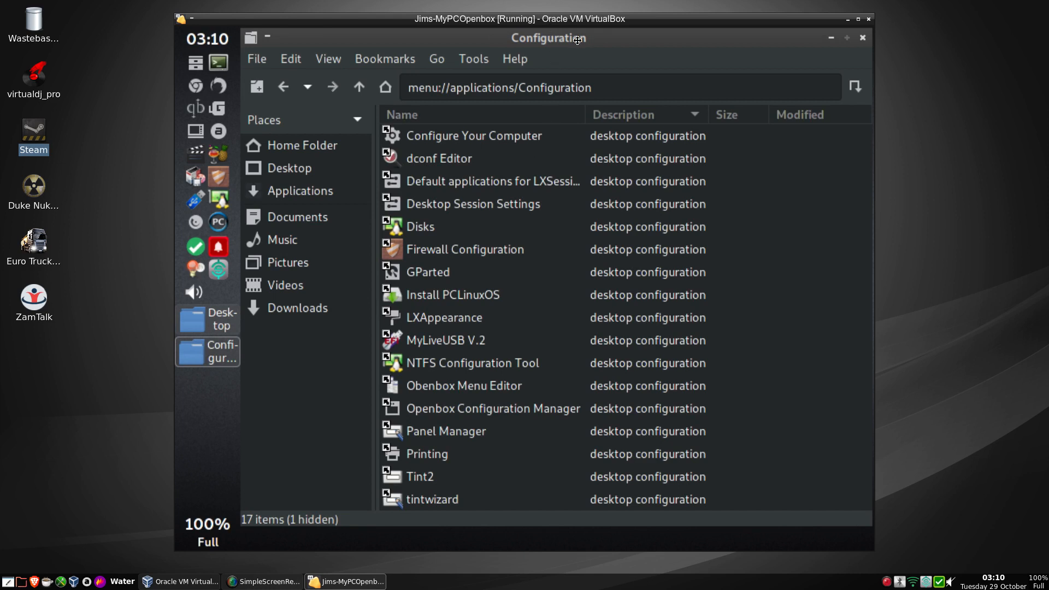
click(846, 39)
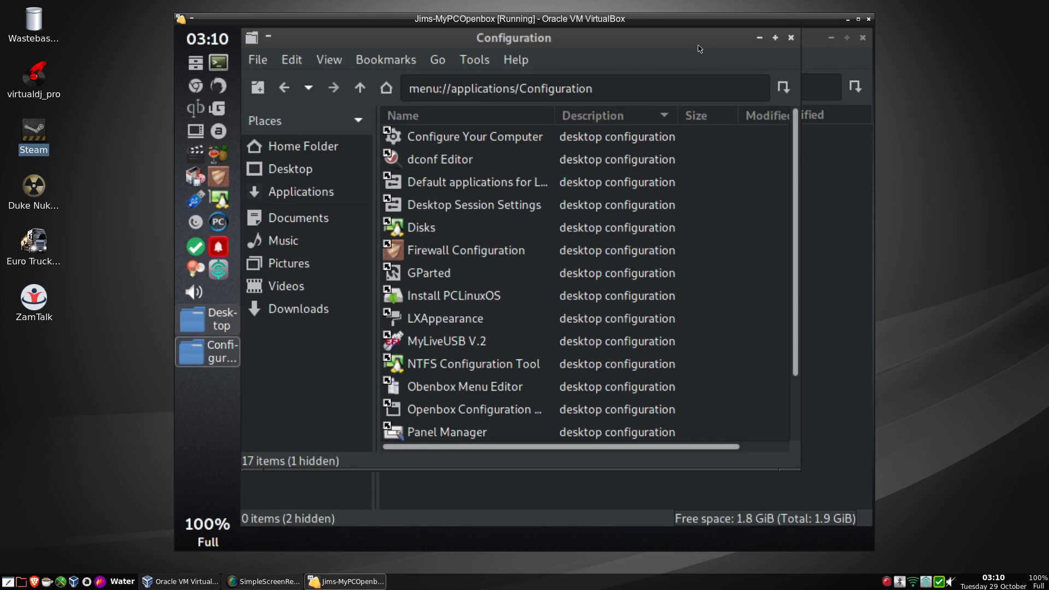
drag(700, 48, 894, 68)
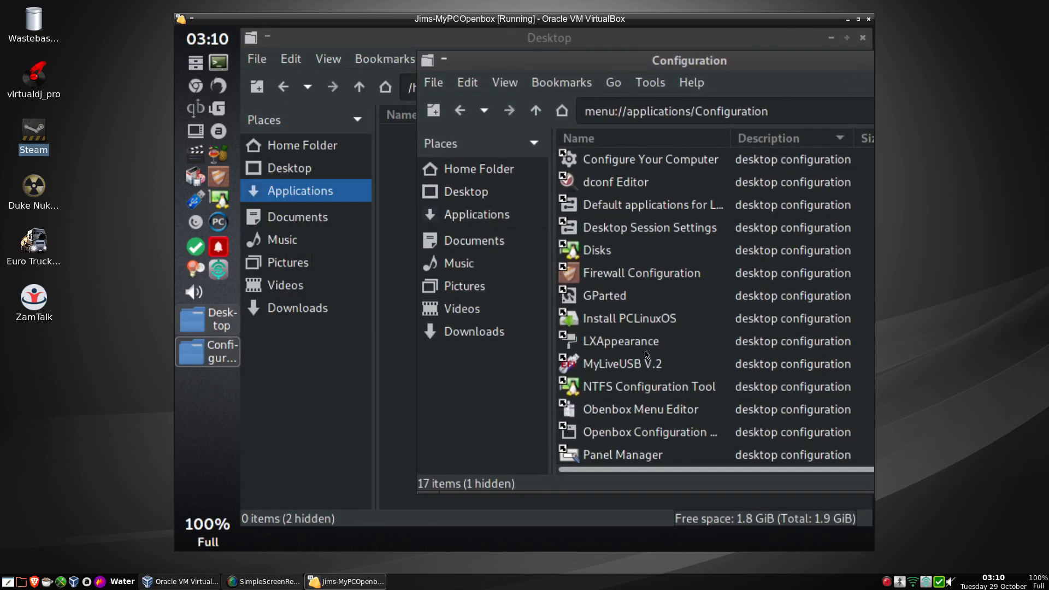
Drag the Install PCLinuxOS launcher into the Desktop folder, then close the Configuration window.
scroll(647, 354, down, 2)
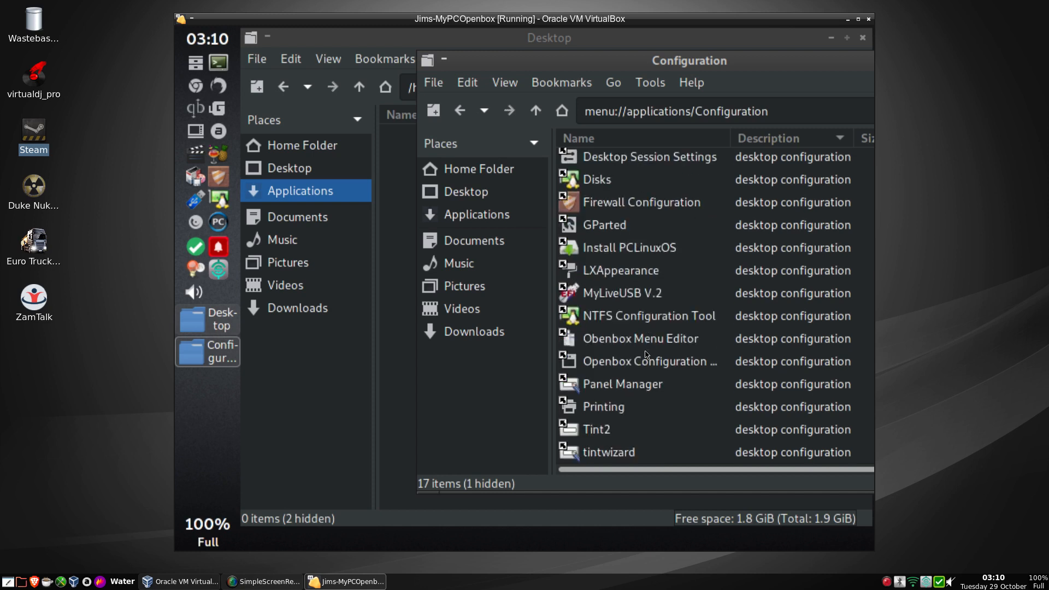
scroll(647, 354, up, 2)
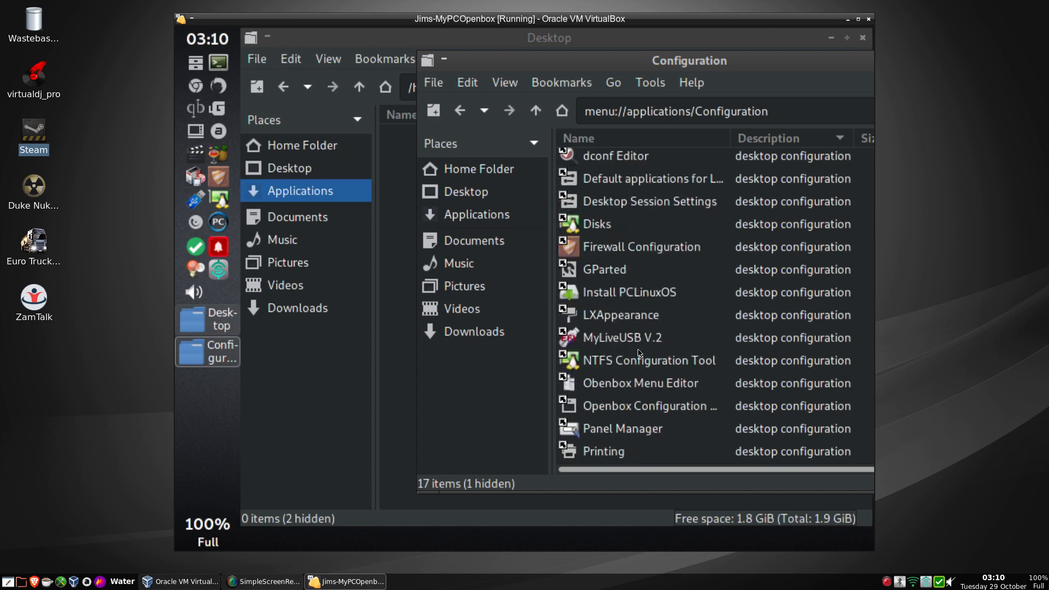
click(600, 295)
drag(599, 295, 387, 220)
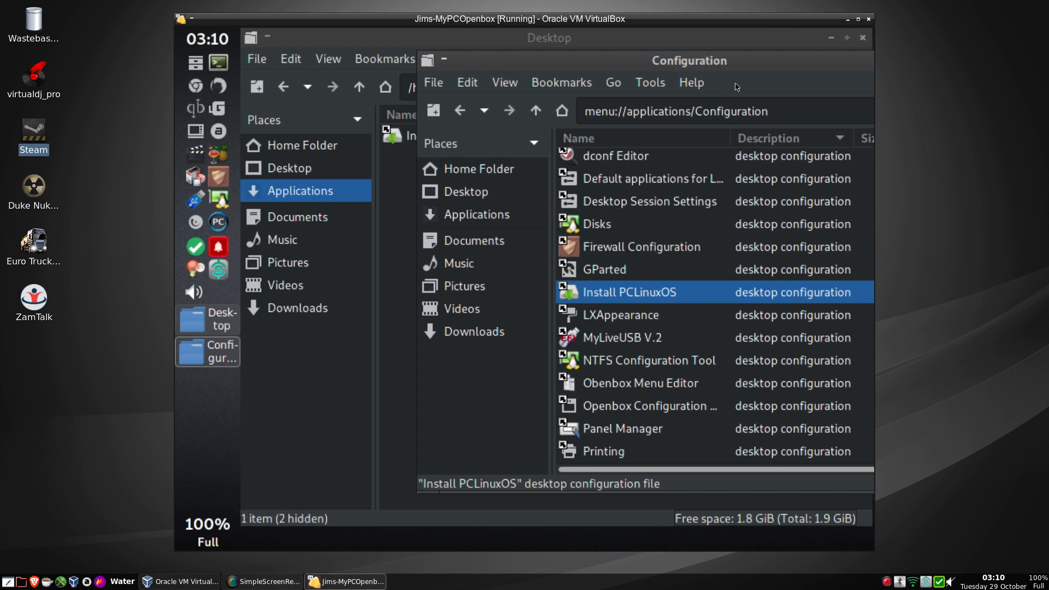
drag(817, 65, 668, 67)
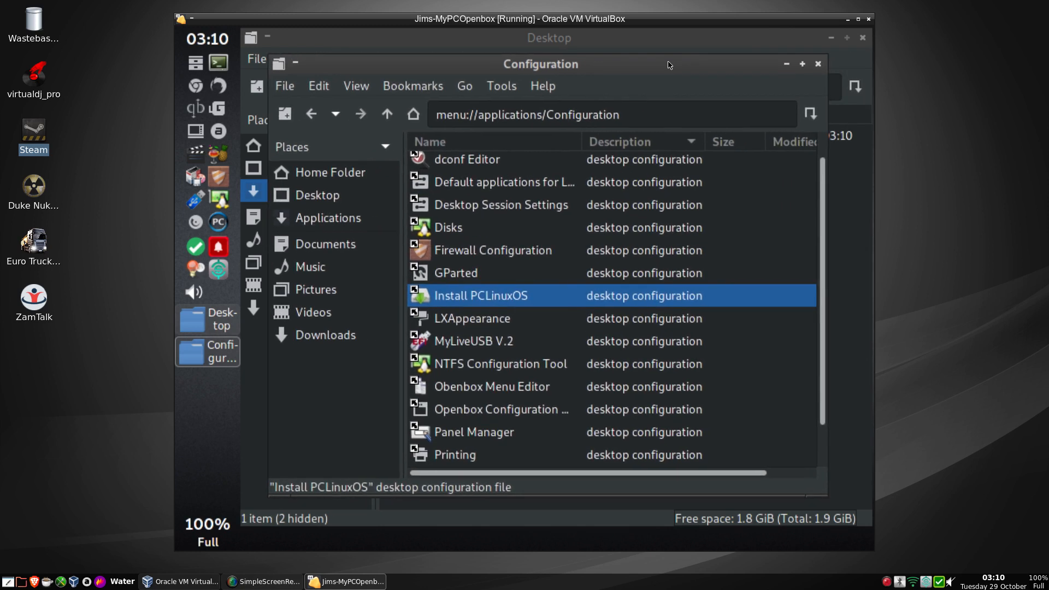
click(818, 64)
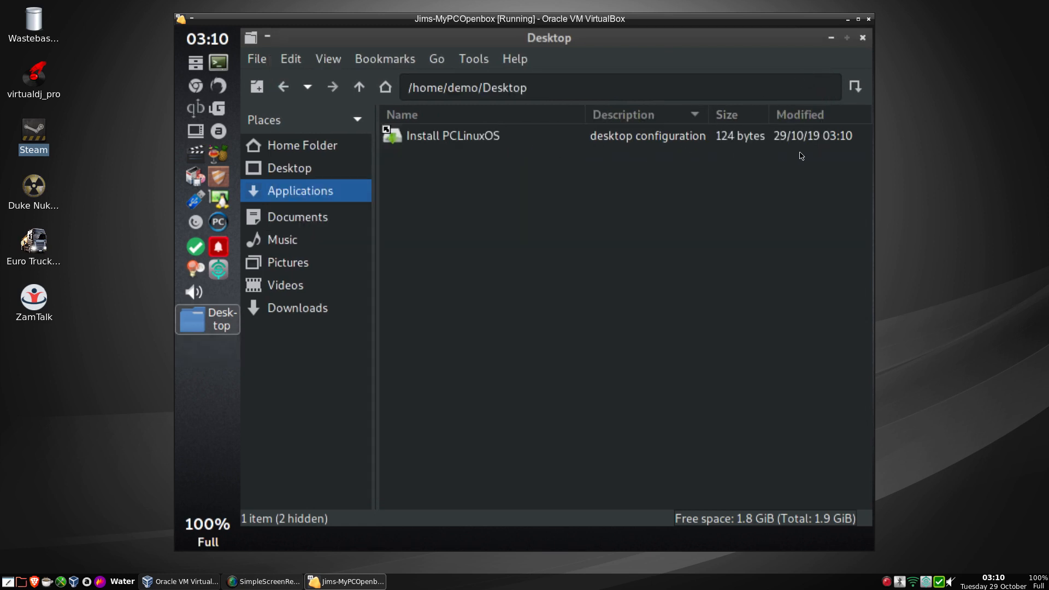
Close the Desktop folder window and launch the Install PCLinuxOS desktop icon.
click(863, 39)
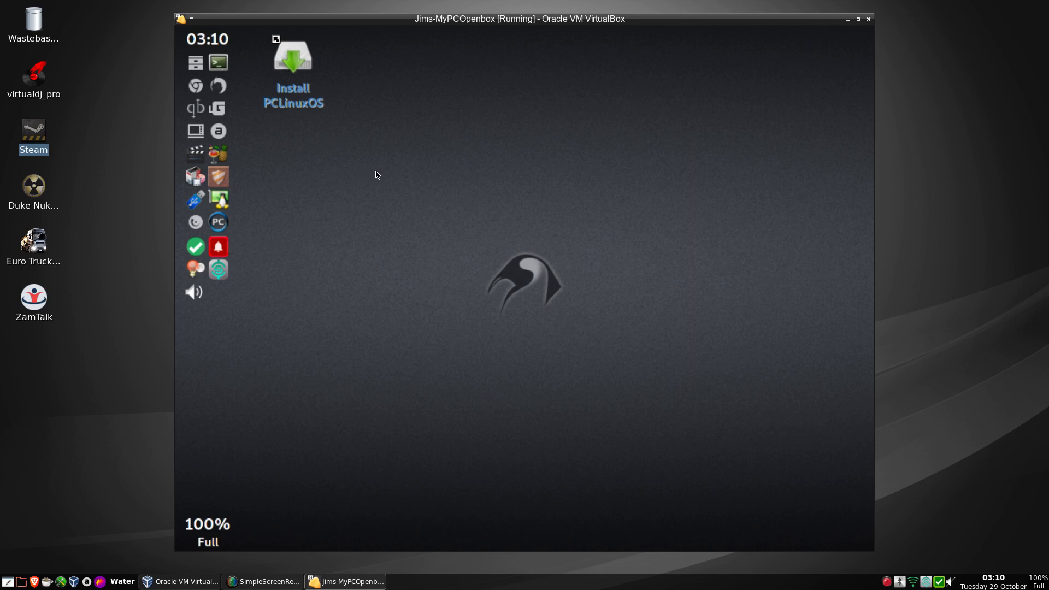
click(299, 97)
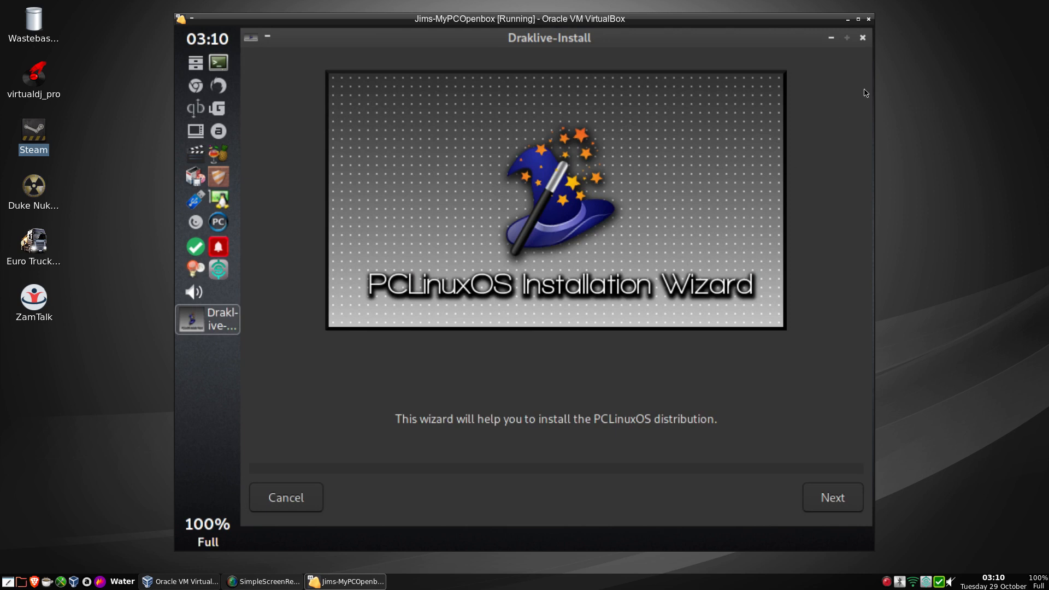
Restore the installer window, pass the welcome page, and keep 'Use free space' on the 20GB disk.
click(847, 38)
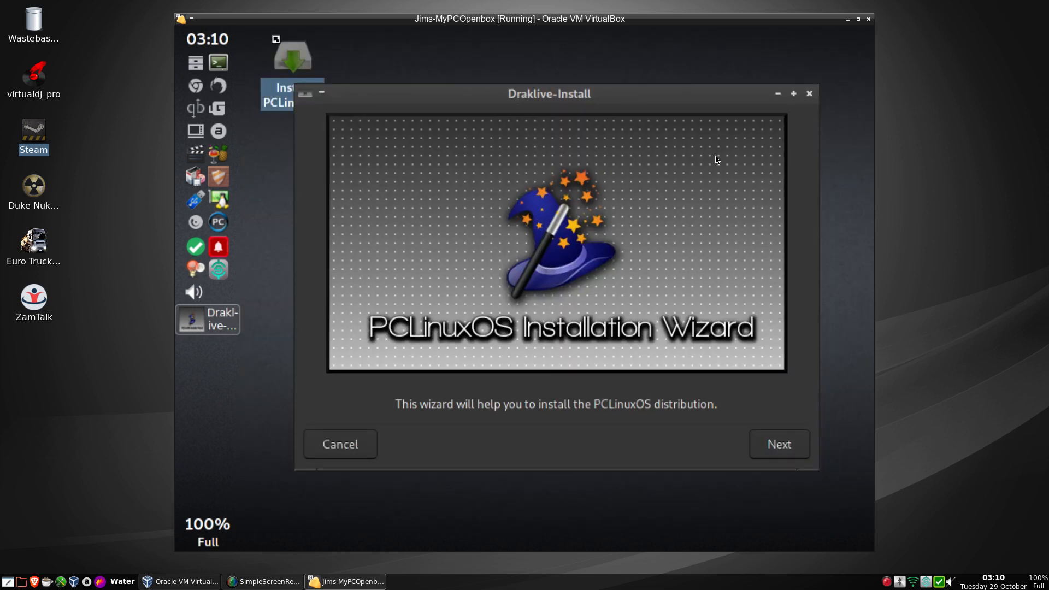
click(777, 449)
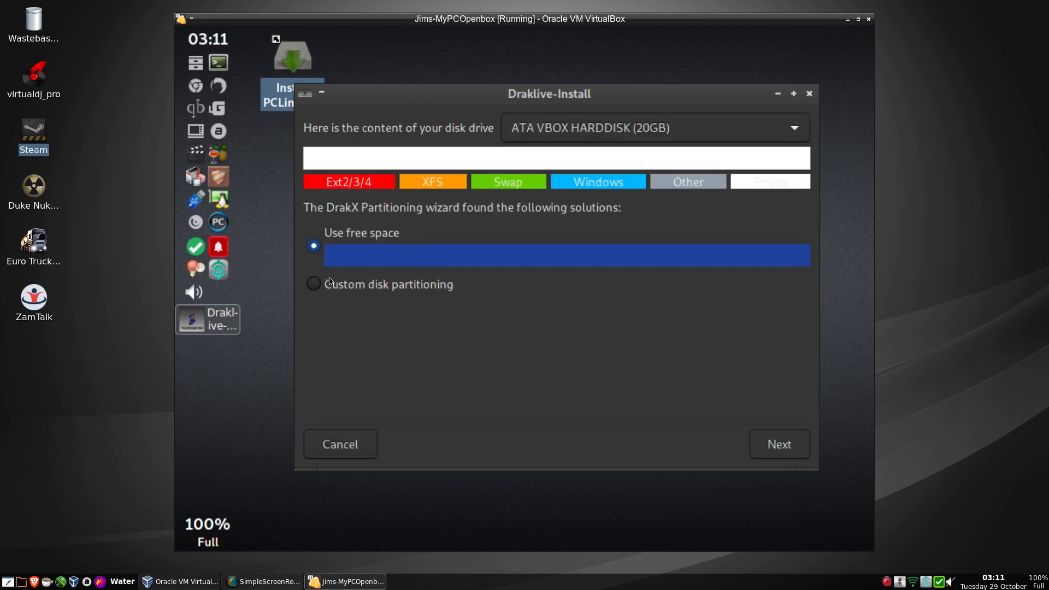
click(776, 446)
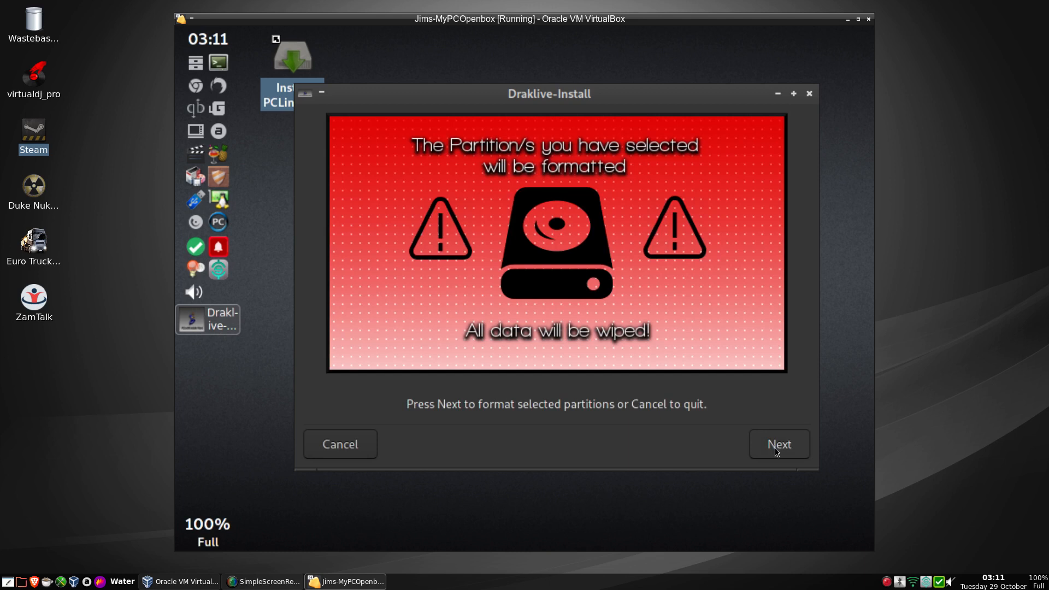
Confirm formatting the selected partition and let installation proceed to the Bootloader page.
click(776, 451)
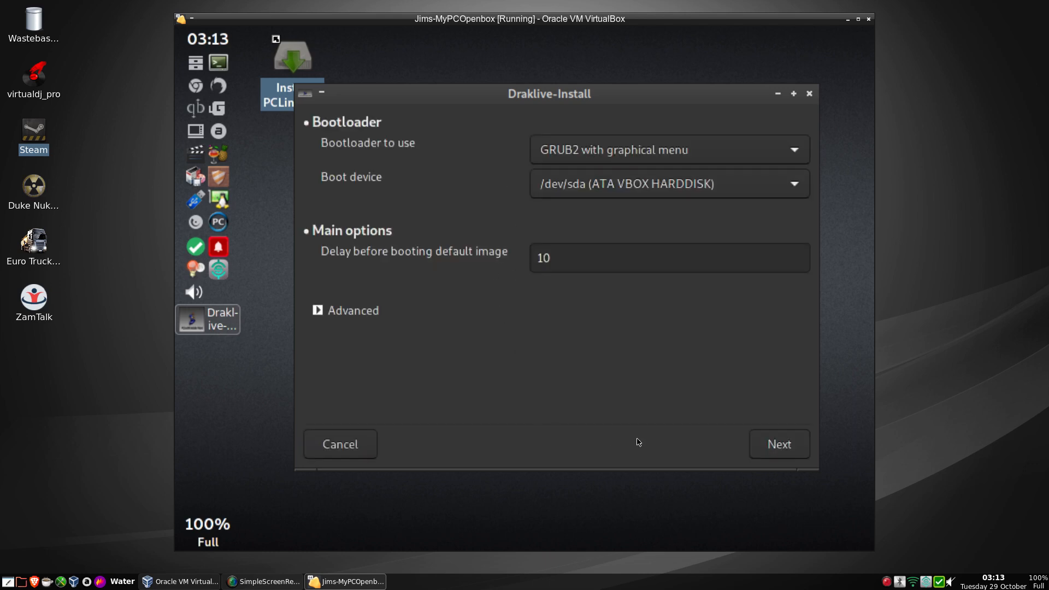
Accept the GRUB2 bootloader defaults, uncheck Probe Foreign OS, and finish the setup.
click(777, 455)
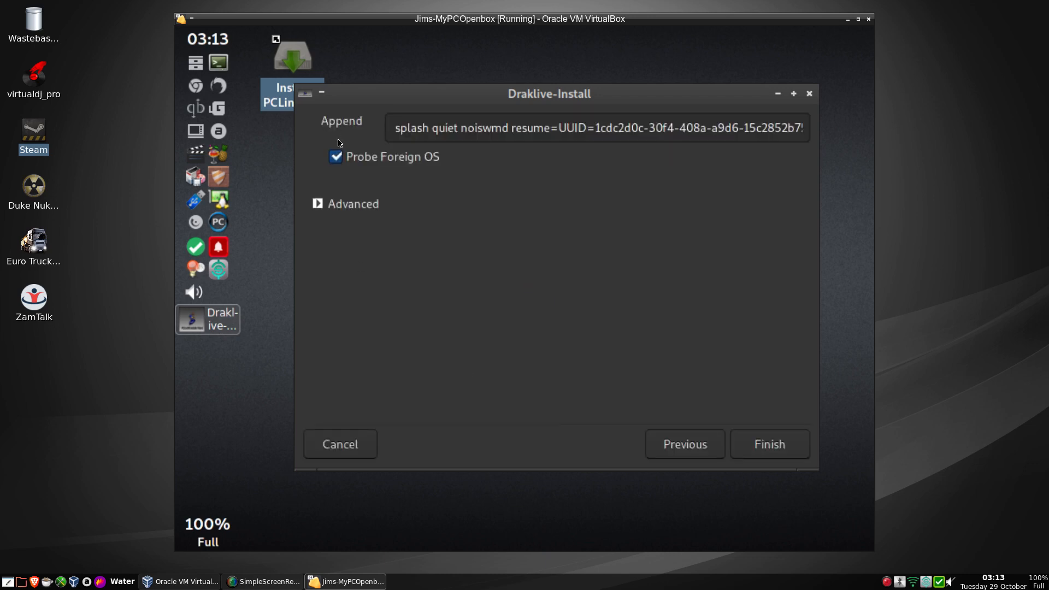
click(337, 157)
click(768, 451)
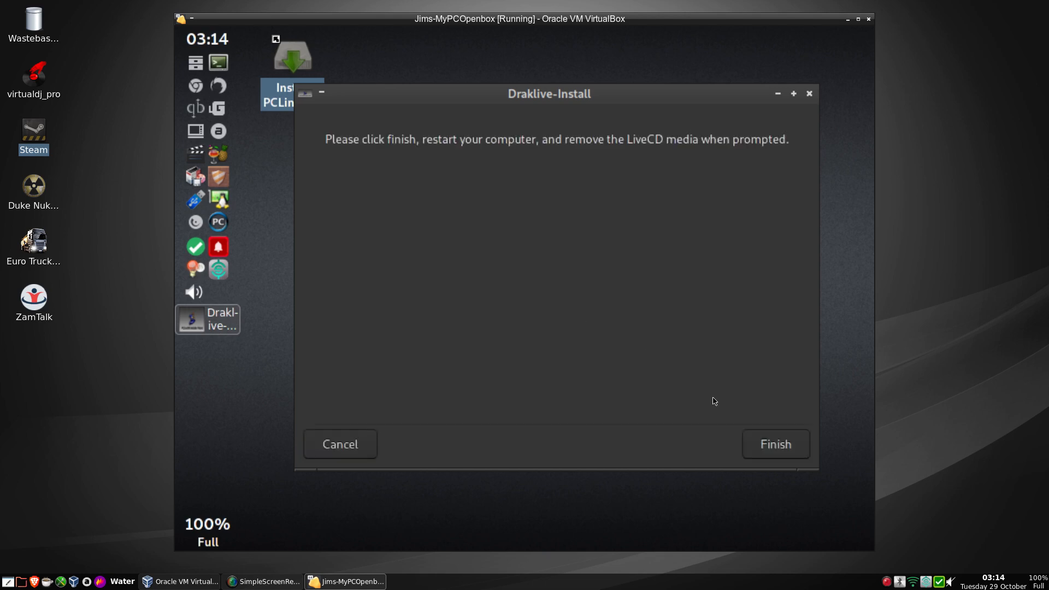
Dismiss the installer's final restart message with Finish, closing Draklive-Install.
click(761, 447)
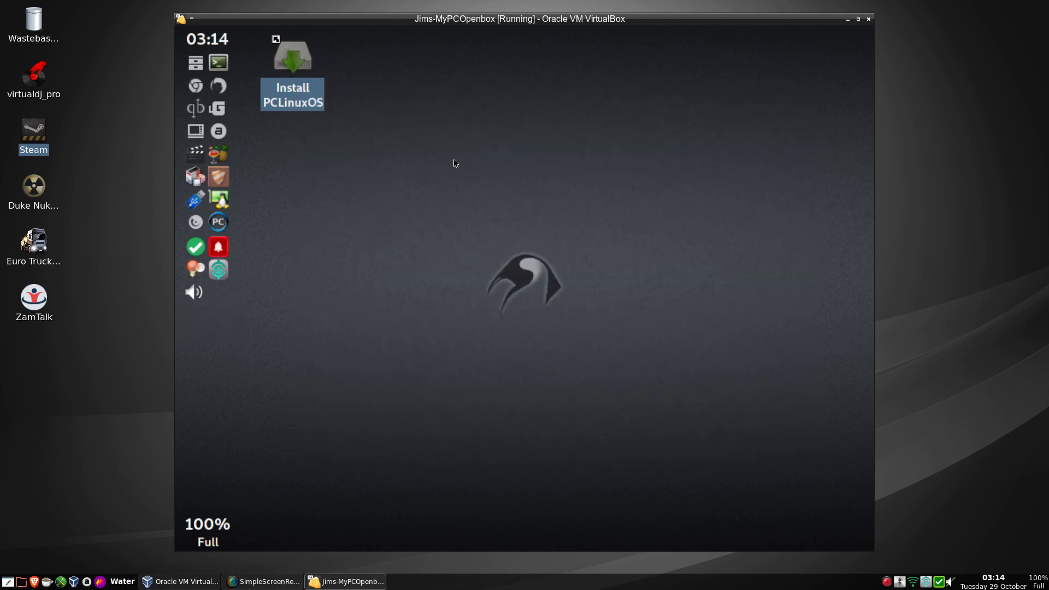
Reboot the guest from the desktop menu and confirm the LiveCD-removal prompt with Enter.
right_click(455, 163)
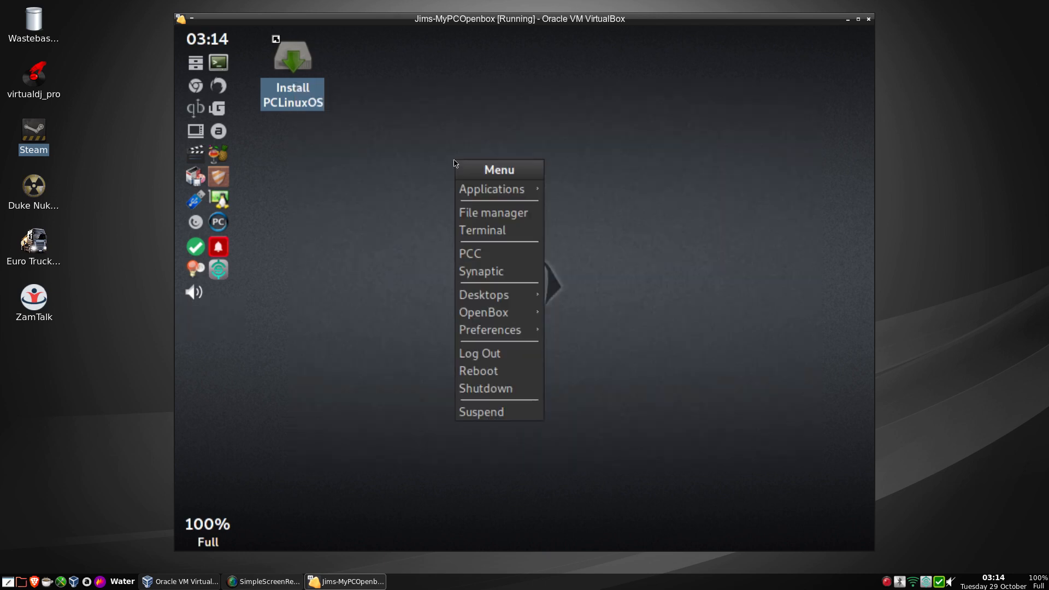
click(496, 373)
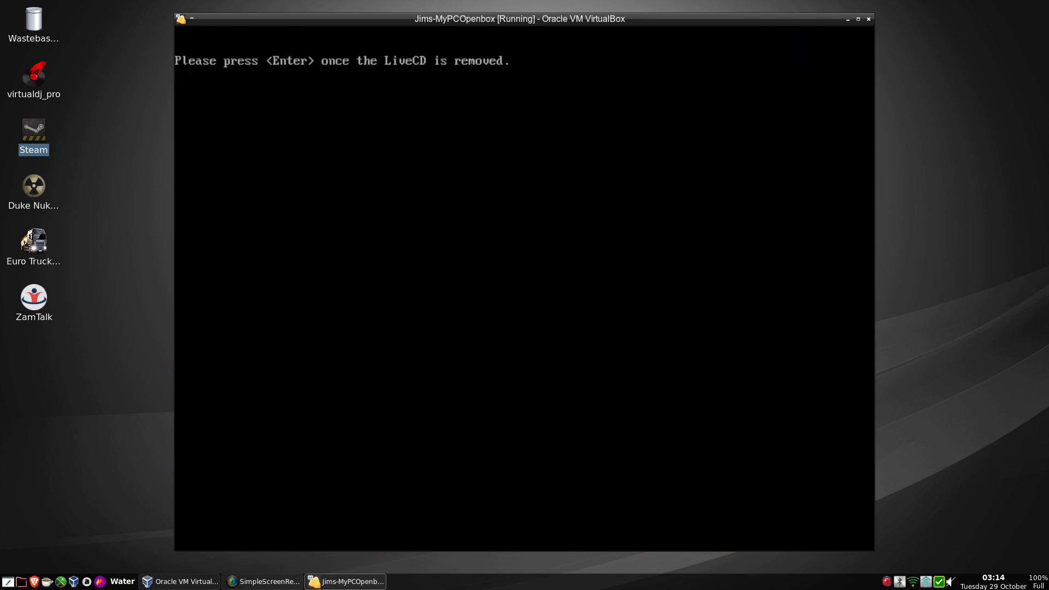
key(Return)
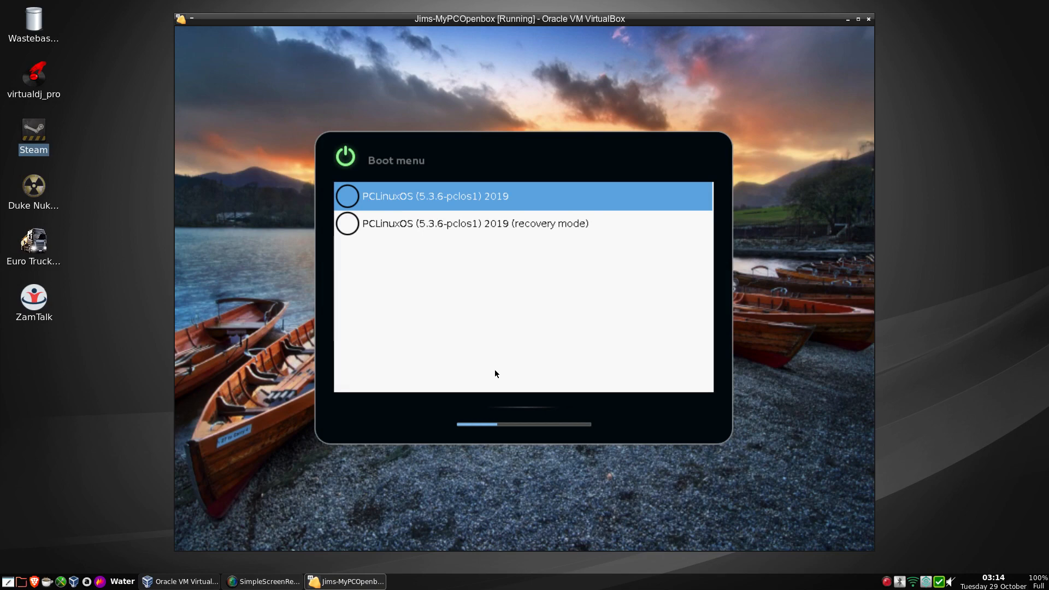
Boot the default PCLinuxOS GRUB entry and wait for the timezone setup question.
key(Return)
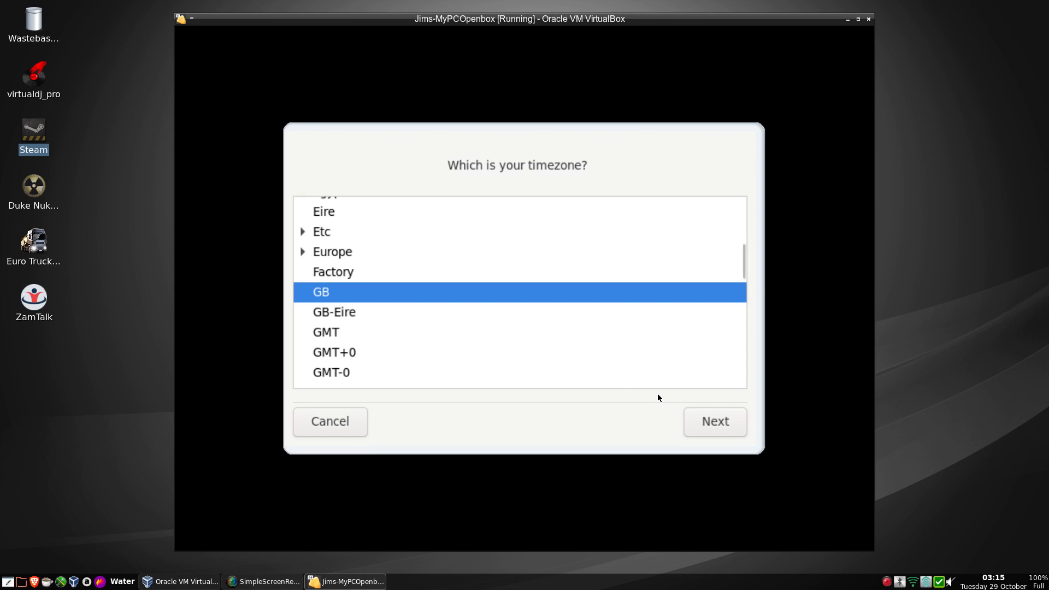
Accept the GB timezone and the UTC hardware clock settings.
click(705, 421)
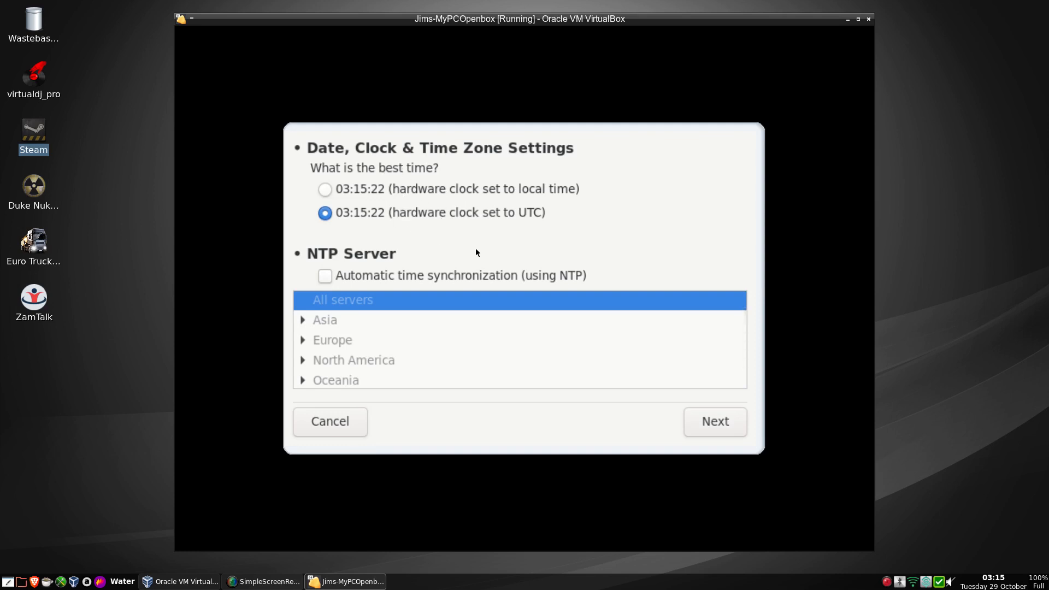
click(716, 434)
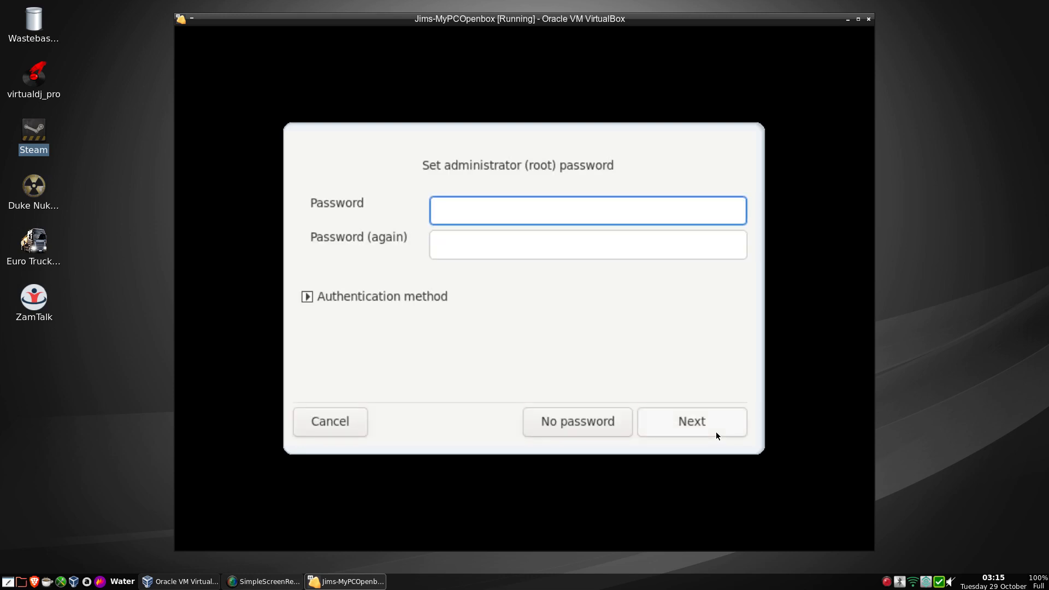
Enter the root password in both password fields and continue.
text(••••••)
key(Tab)
text(••••••)
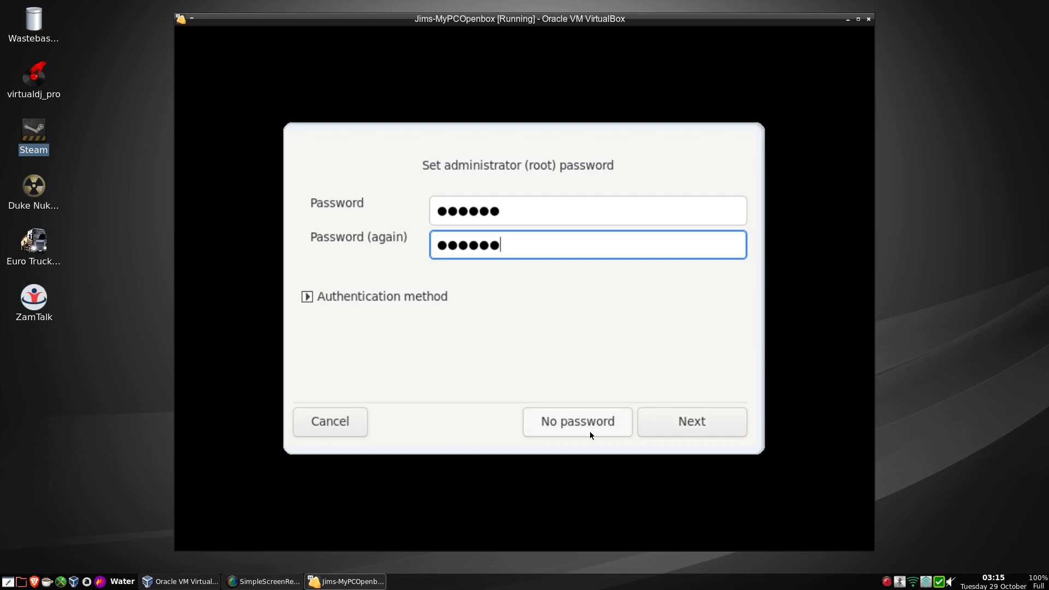
click(668, 421)
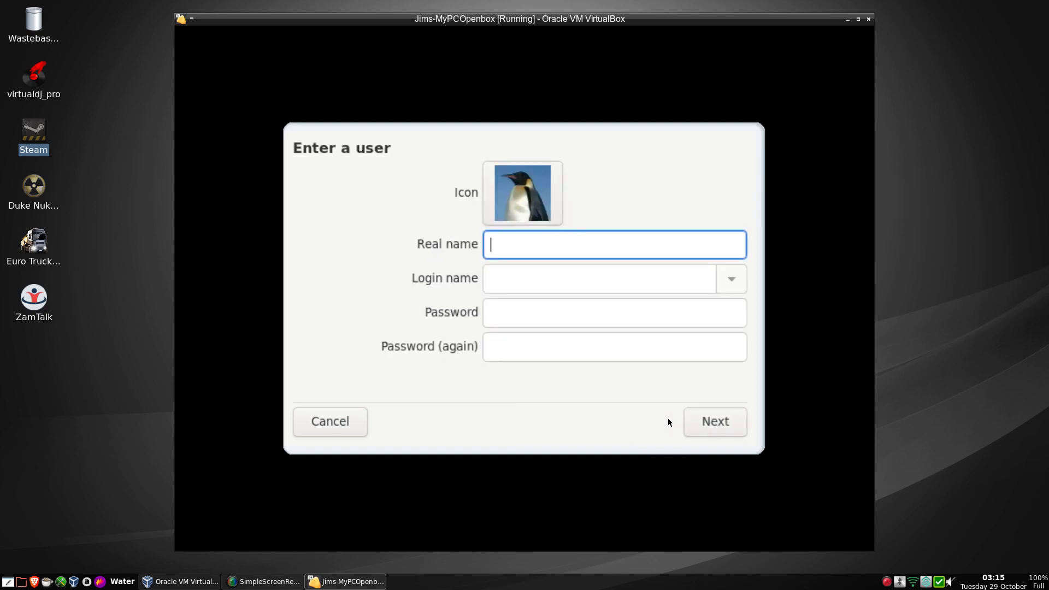
Create the user with real name, corrected login name and password entered twice.
text(Alie)
key(Tab)
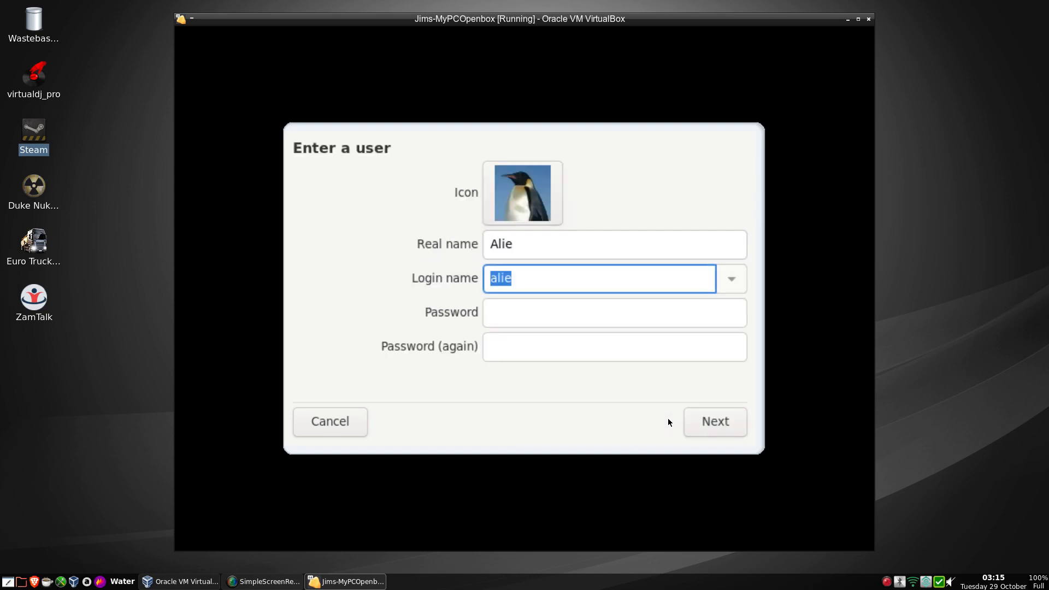
text(kssrtk)
key(BackSpace)
key(BackSpace)
key(BackSpace)
key(BackSpace)
key(BackSpace)
key(BackSpace)
text(alie)
key(Tab)
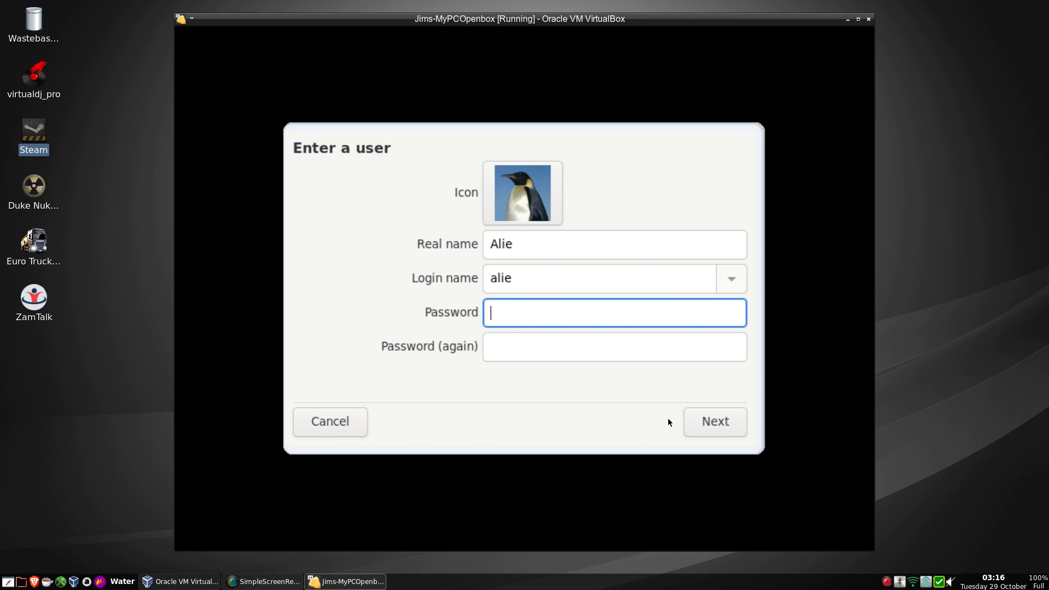
text(******)
key(Tab)
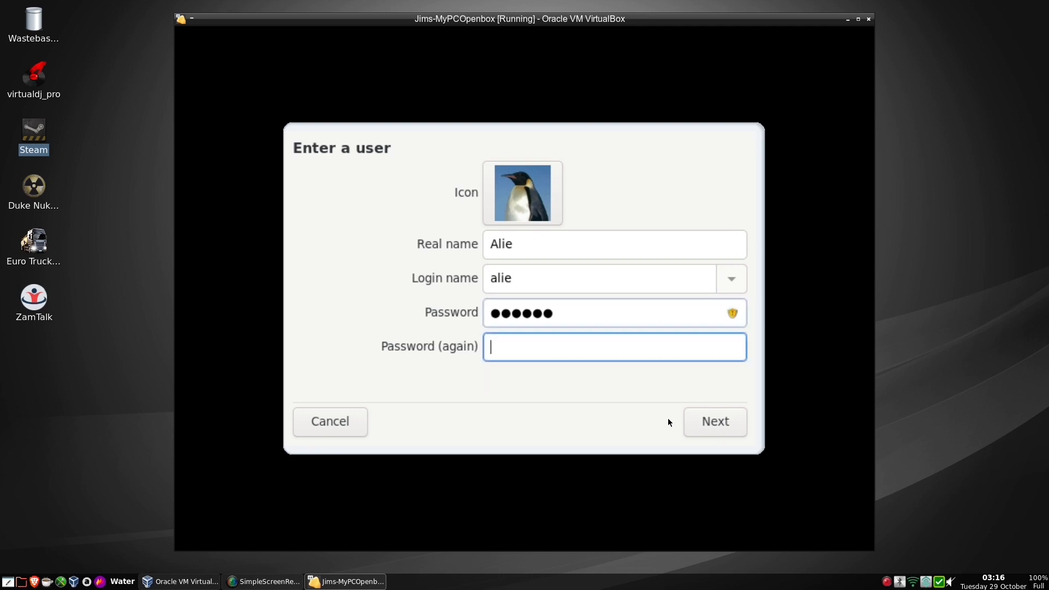
text(******)
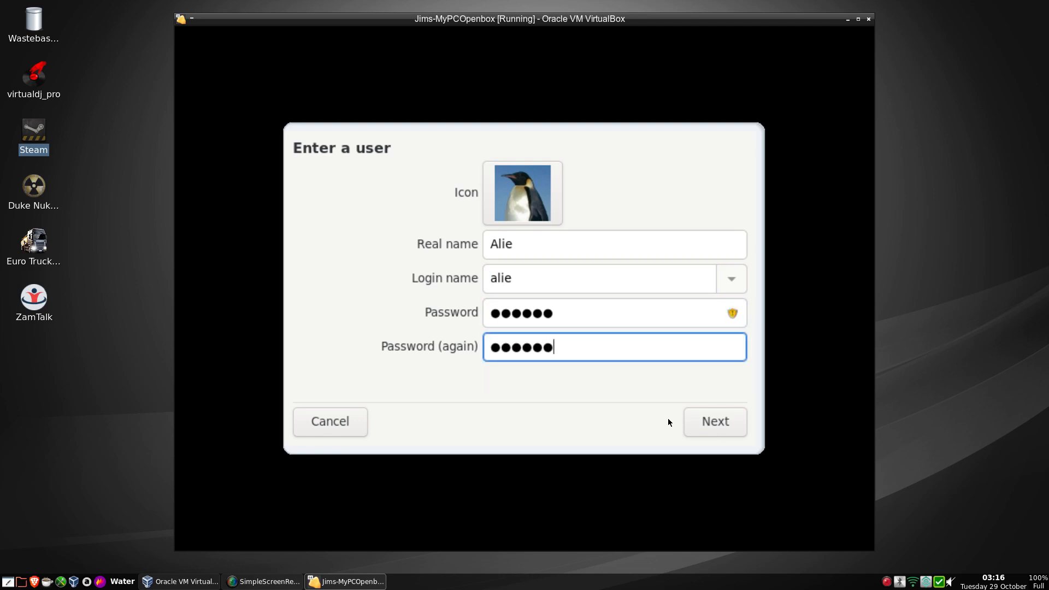
click(720, 424)
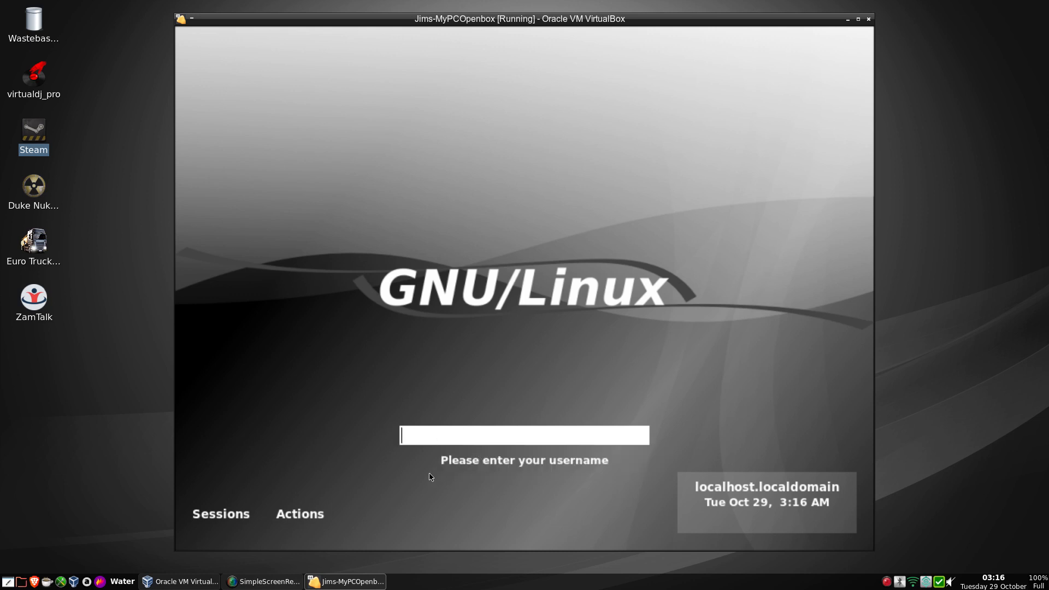
Attempt a login with username 'demo' and password 'demo'.
text(demo)
key(Return)
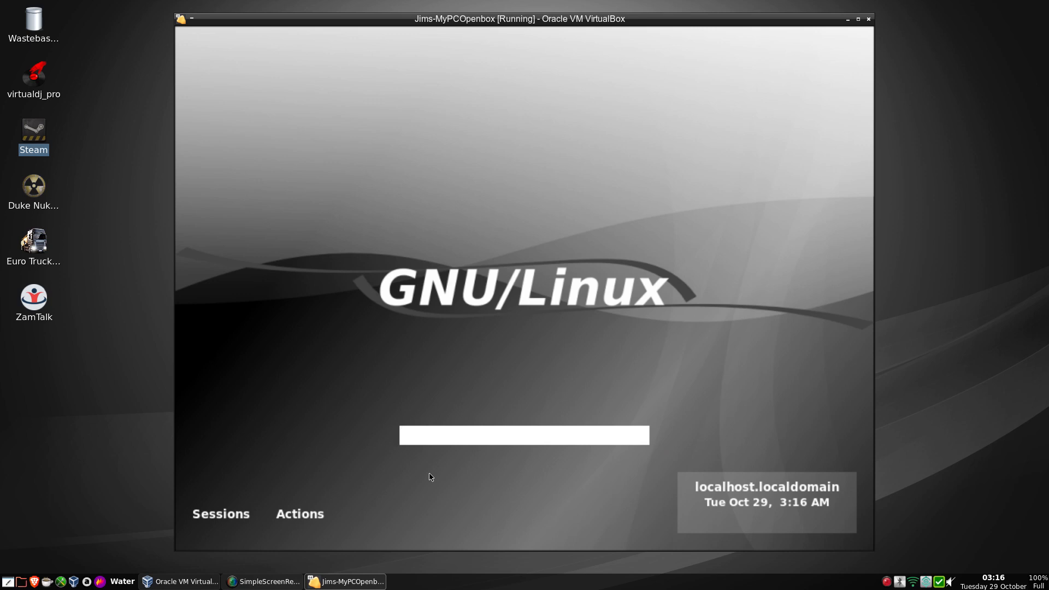
text(demo)
key(Return)
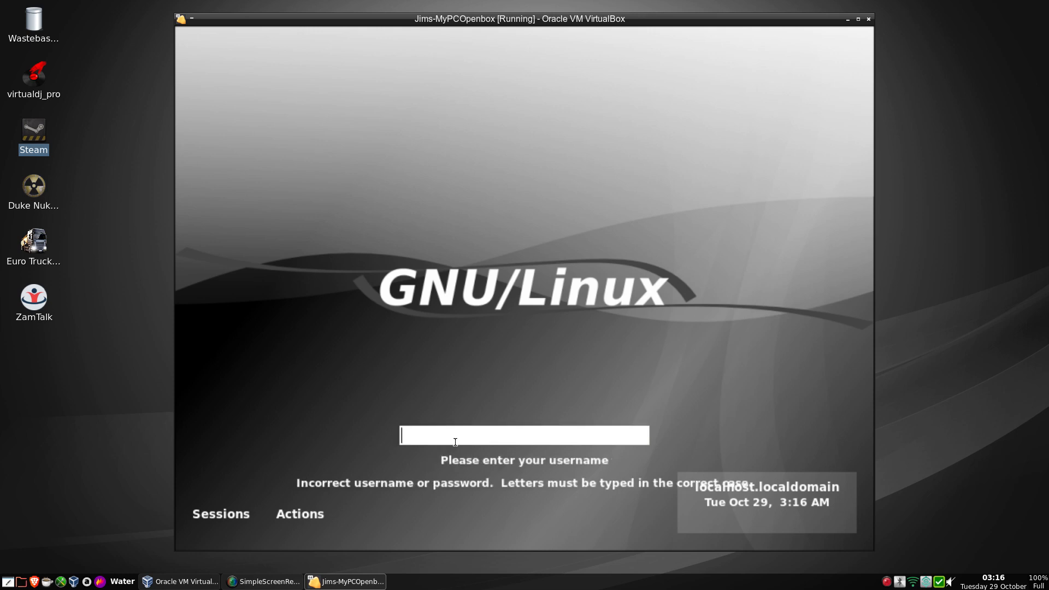
Log in with the newly created user's login name and password.
text(alie)
key(Return)
text(•••••••)
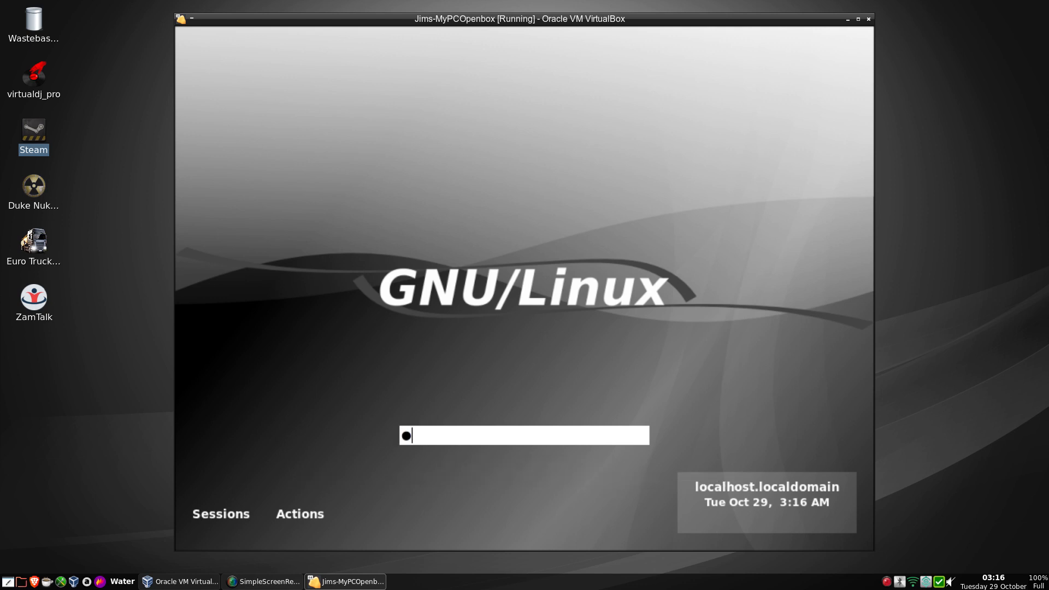
key(Return)
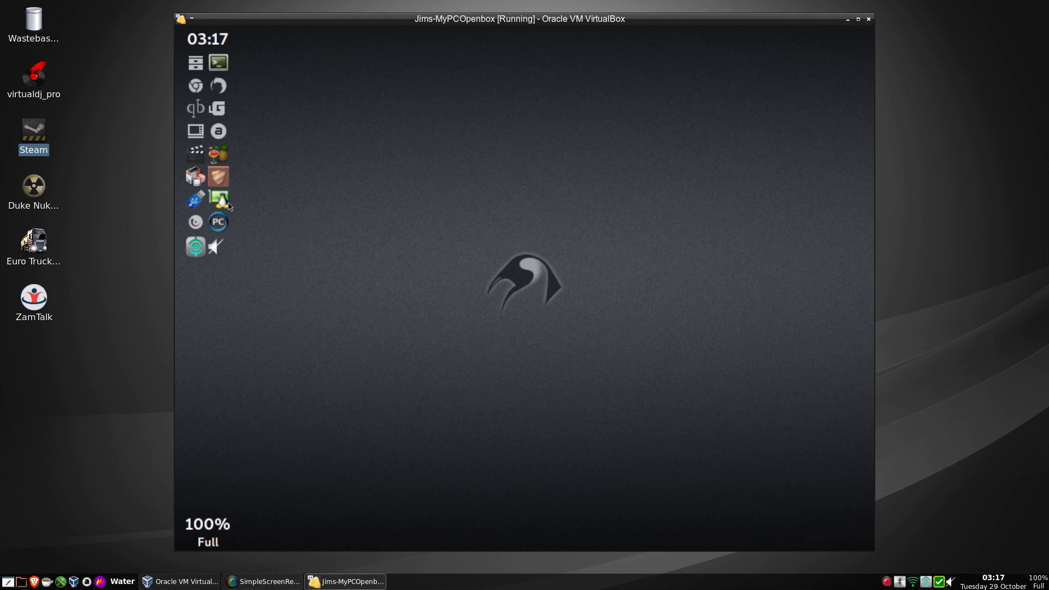
click(195, 63)
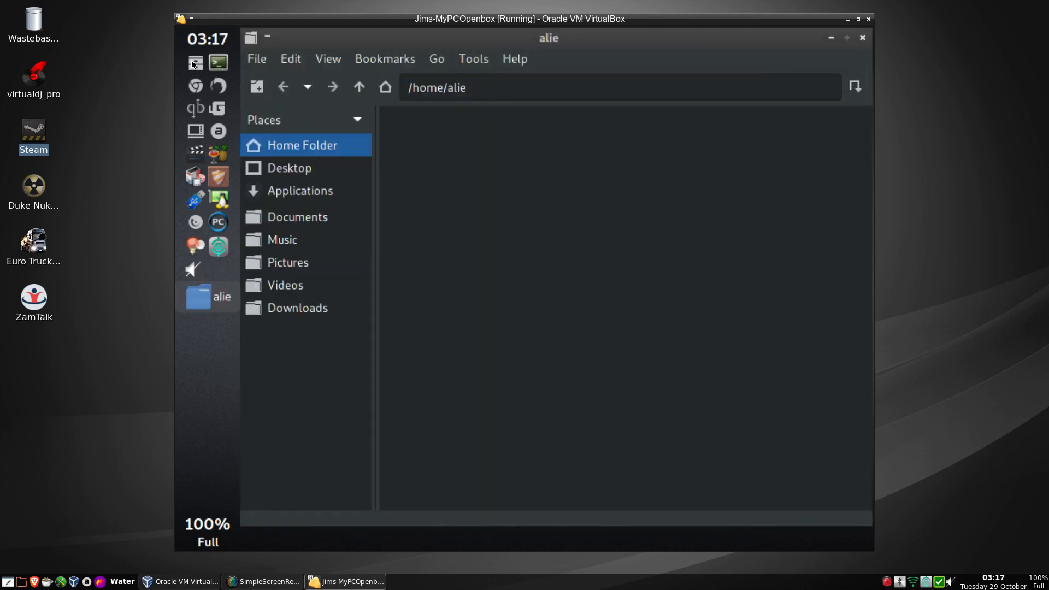
click(360, 91)
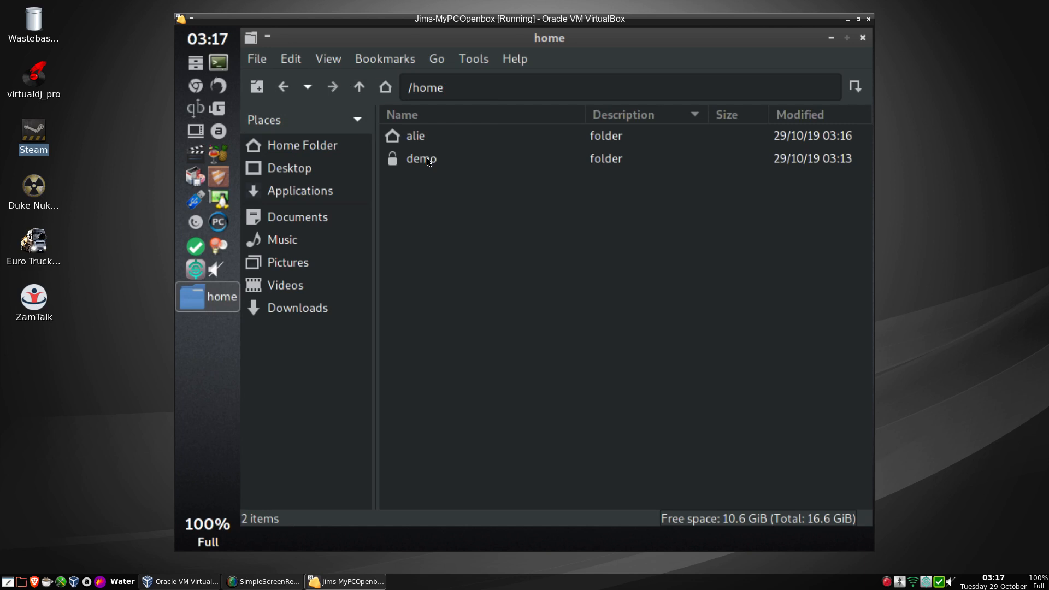
click(428, 162)
right_click(428, 162)
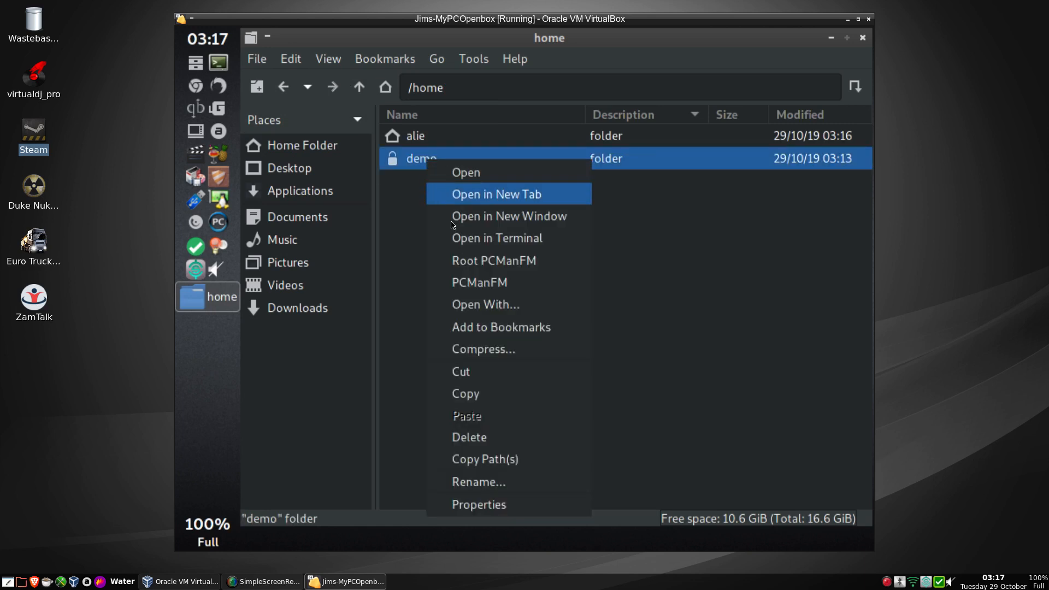
click(488, 503)
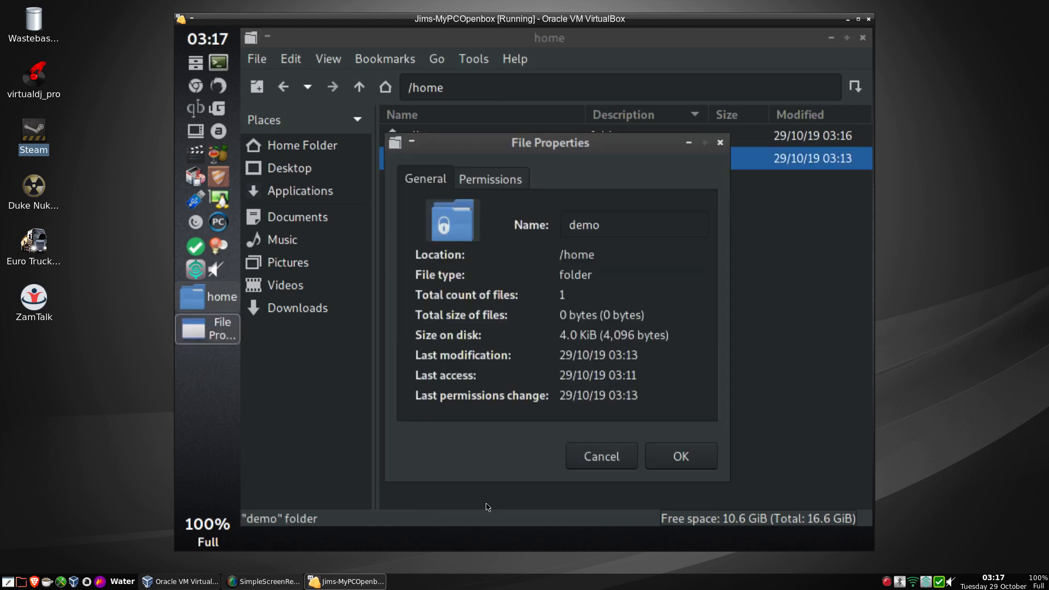
click(495, 183)
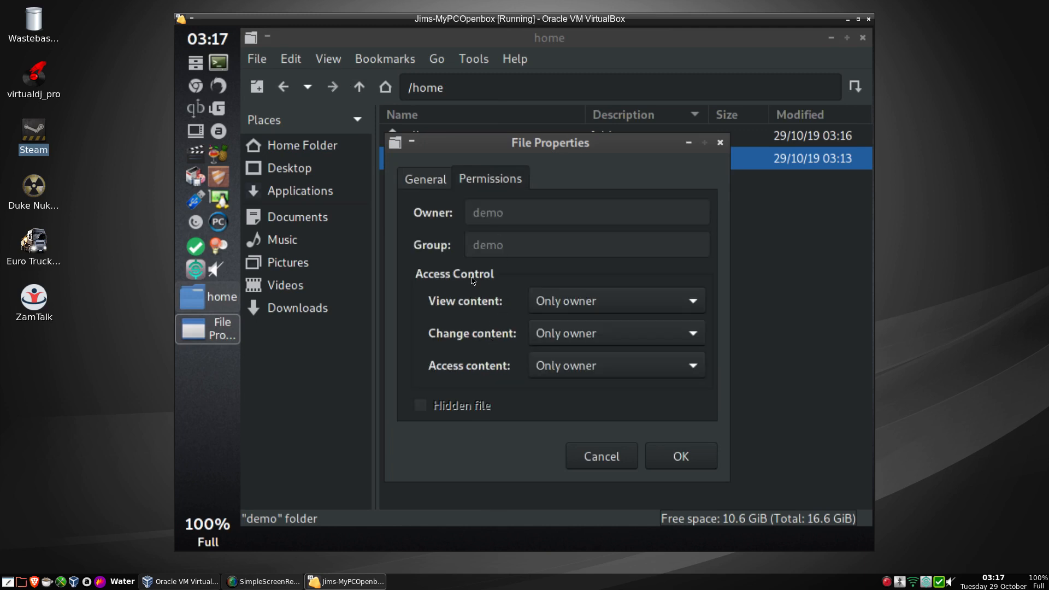
click(602, 457)
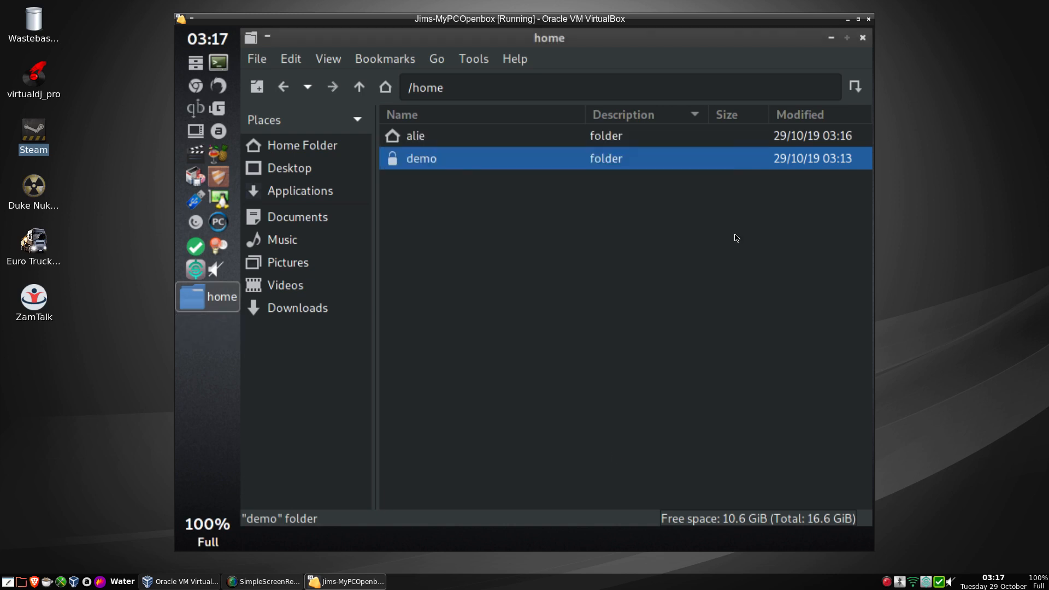
click(863, 39)
Launch the Control Center as root and scroll System to its Administration tools.
right_click(469, 115)
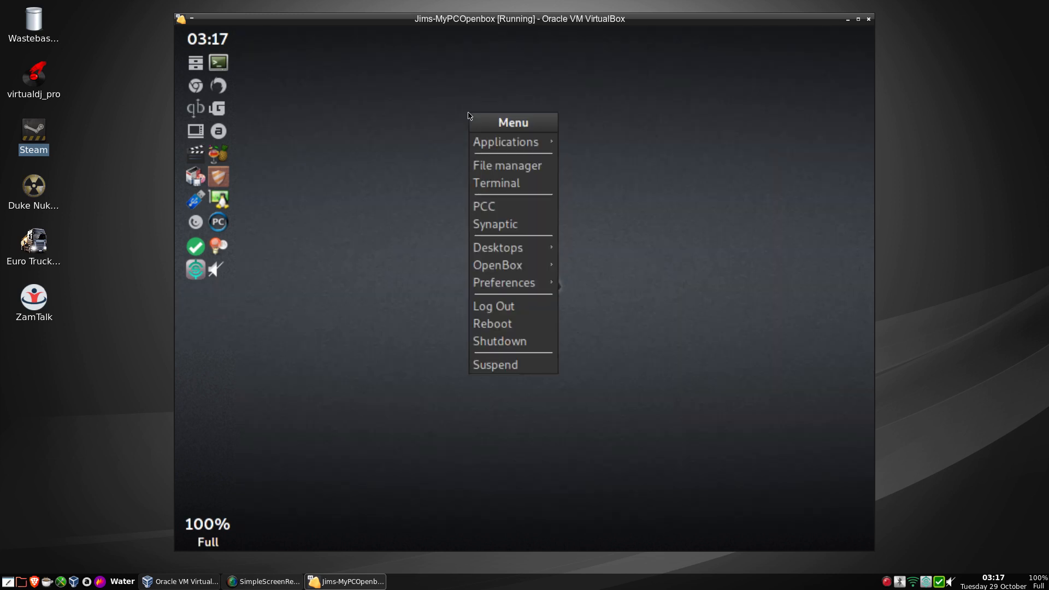
click(488, 206)
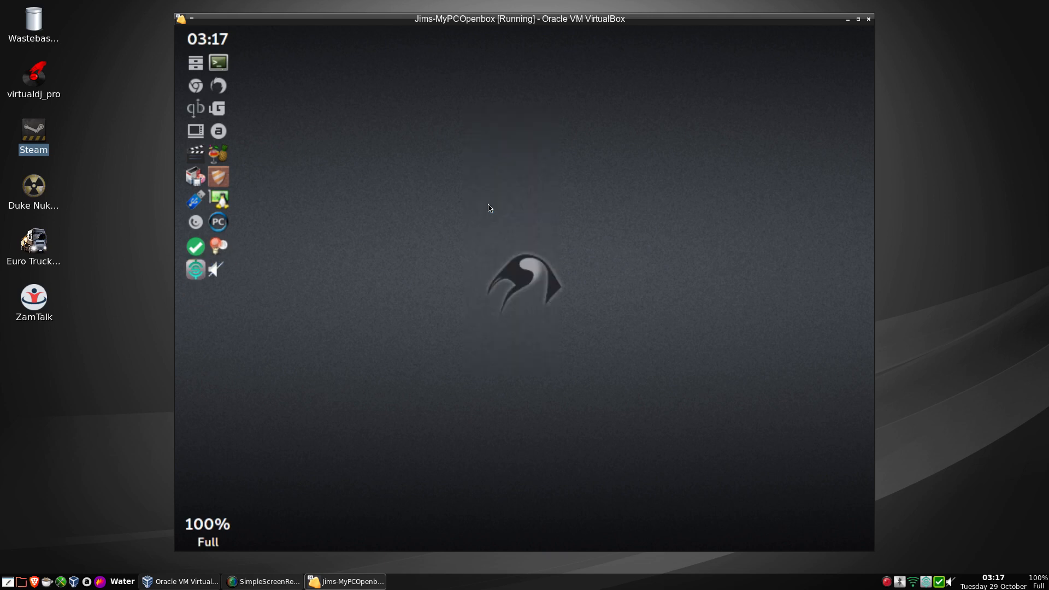
text(******)
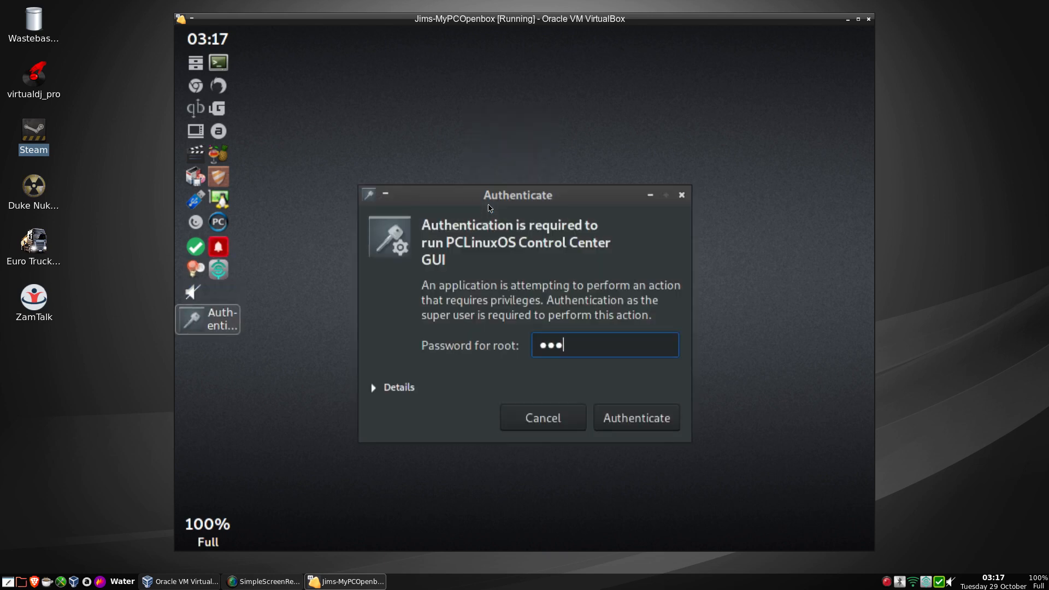
key(Return)
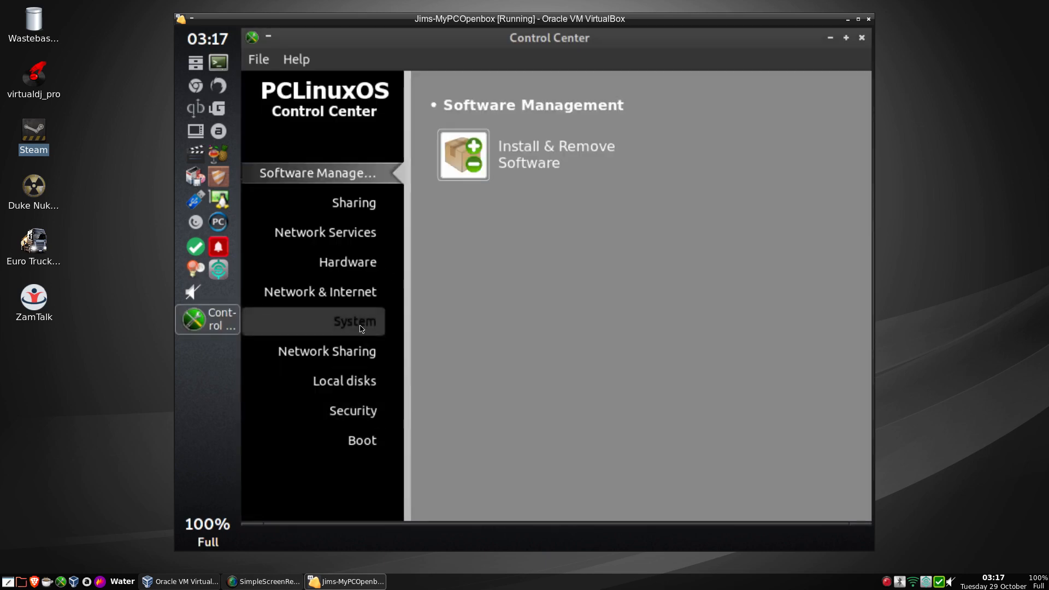
click(363, 326)
scroll(573, 354, down, 3)
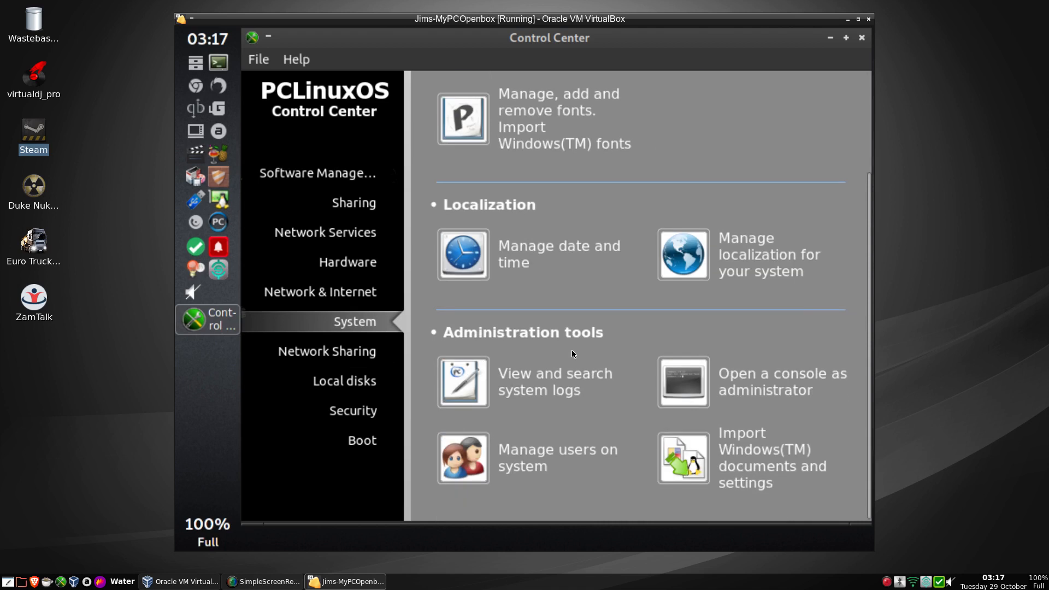
Delete the demo user with its home directory and mailbox, then close user management.
click(504, 477)
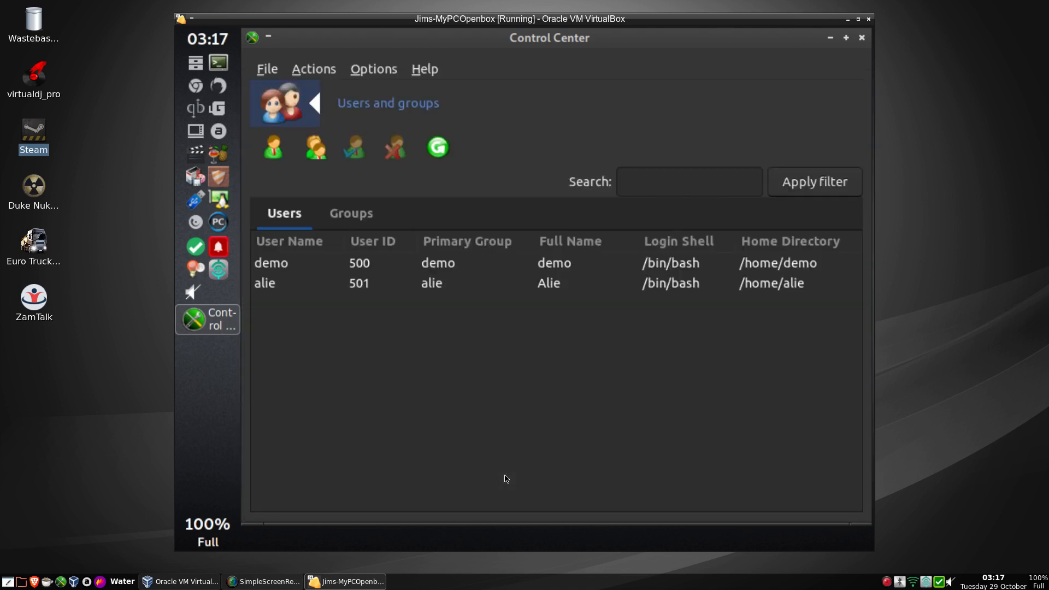
click(361, 266)
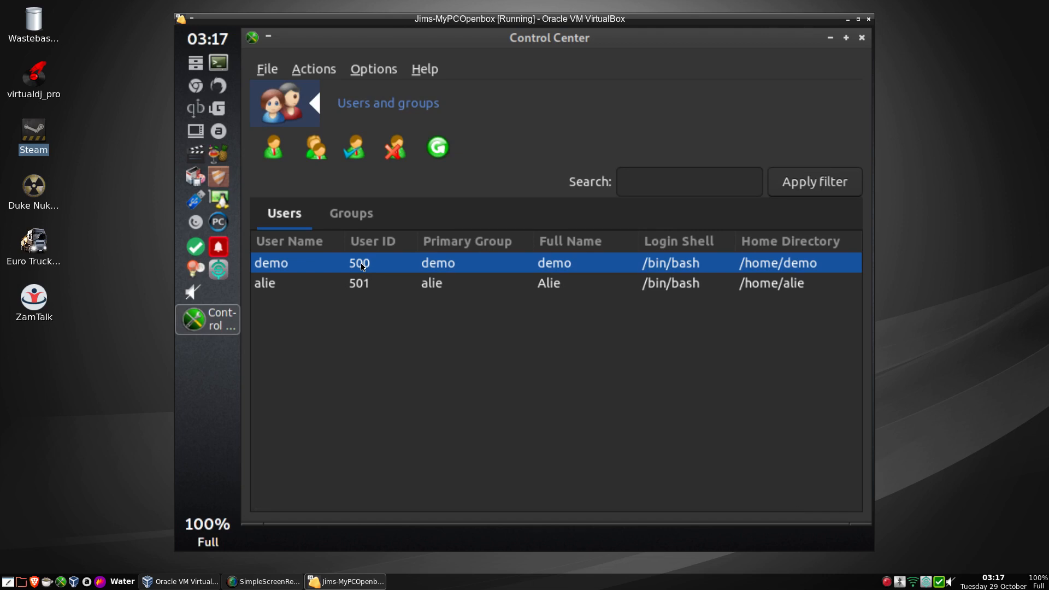
click(399, 151)
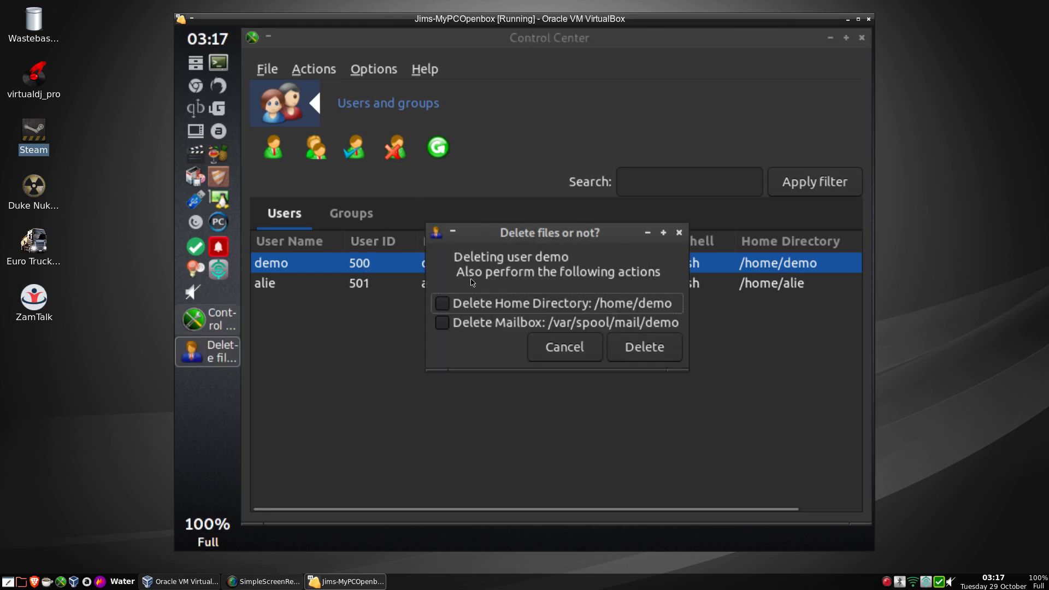
click(473, 303)
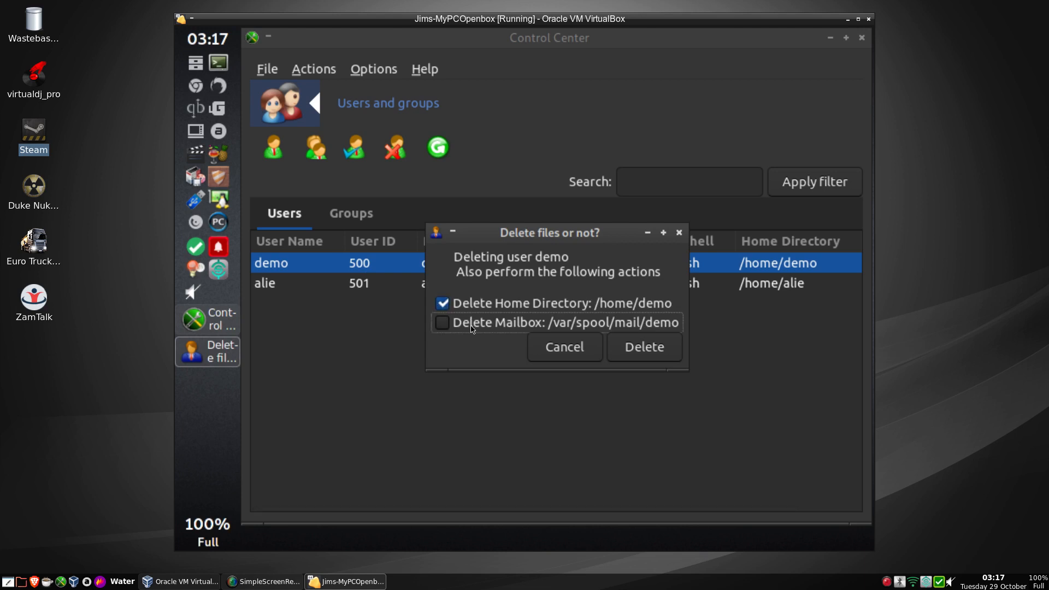
click(474, 327)
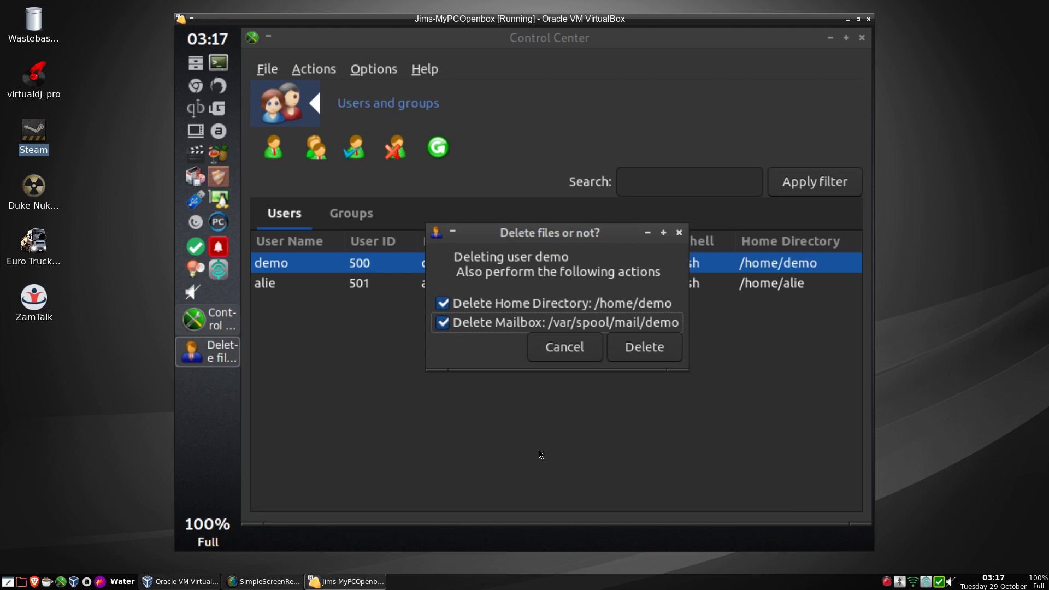
click(654, 351)
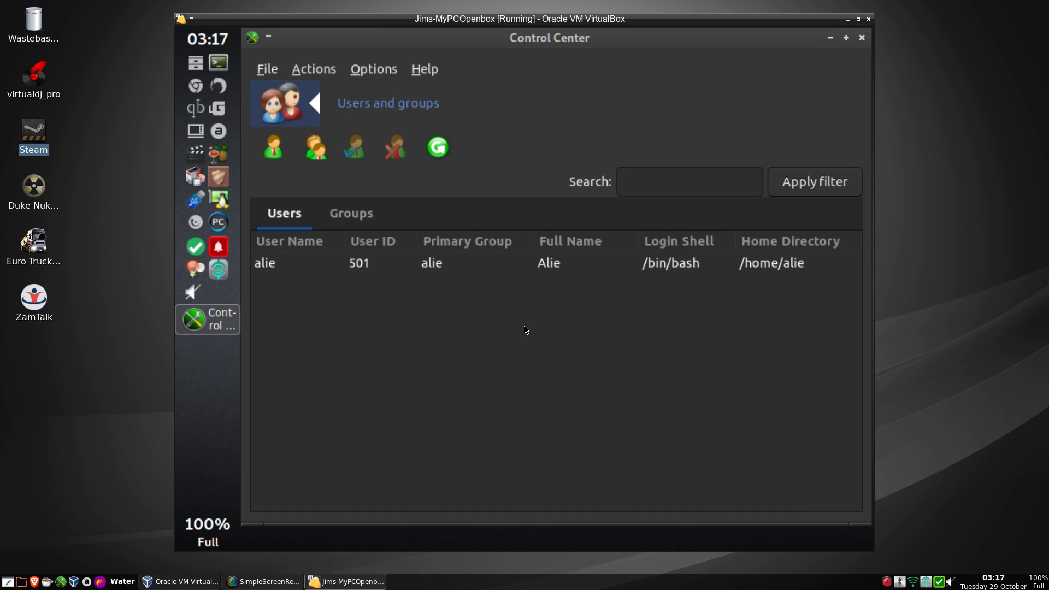
click(863, 38)
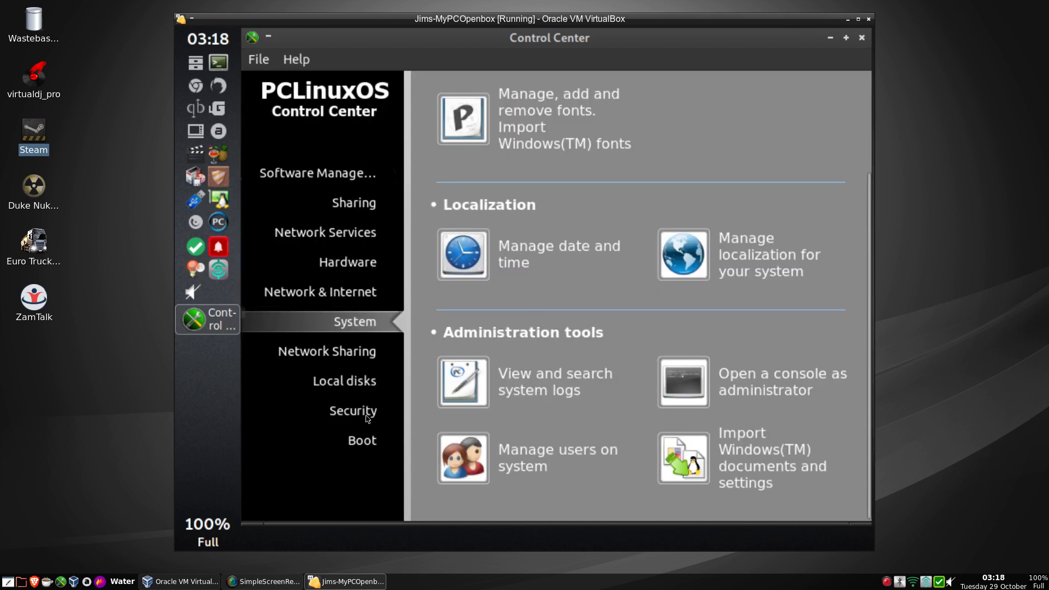
Check Boot's autologin and display manager settings without changes, then close the Control Center.
click(358, 441)
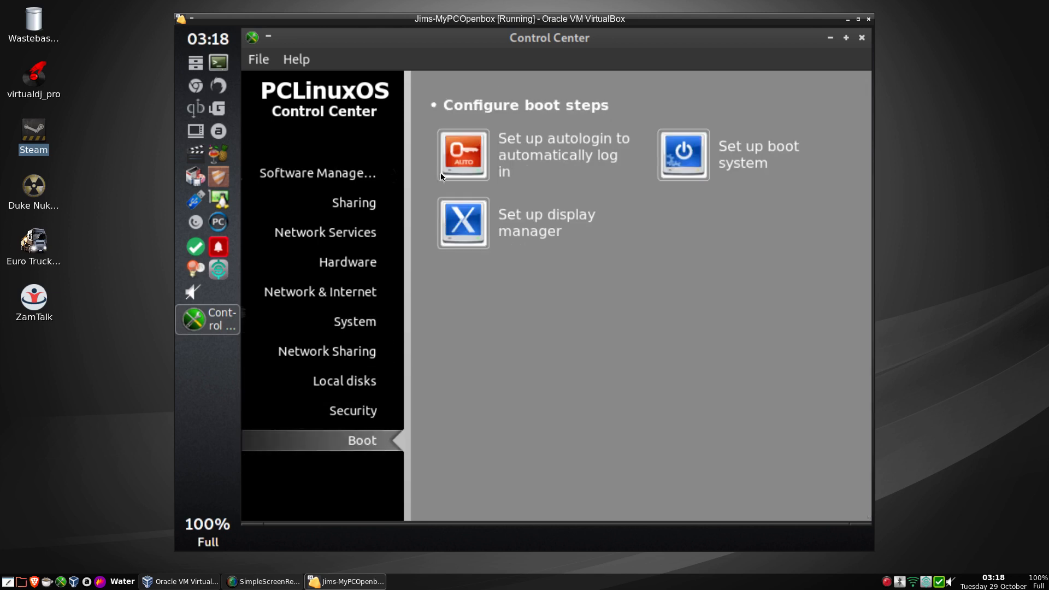
click(458, 158)
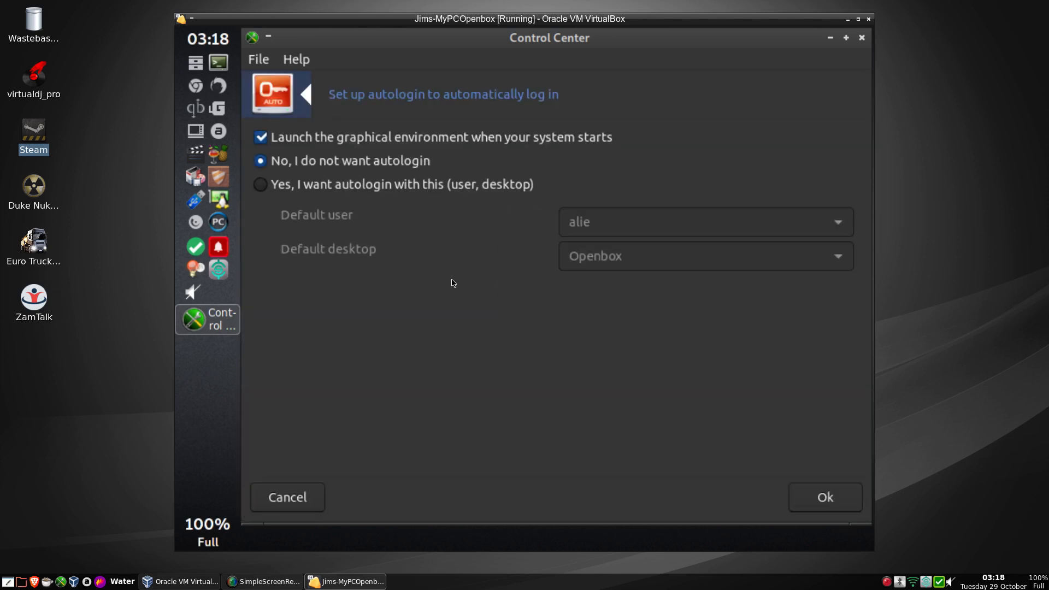
click(308, 494)
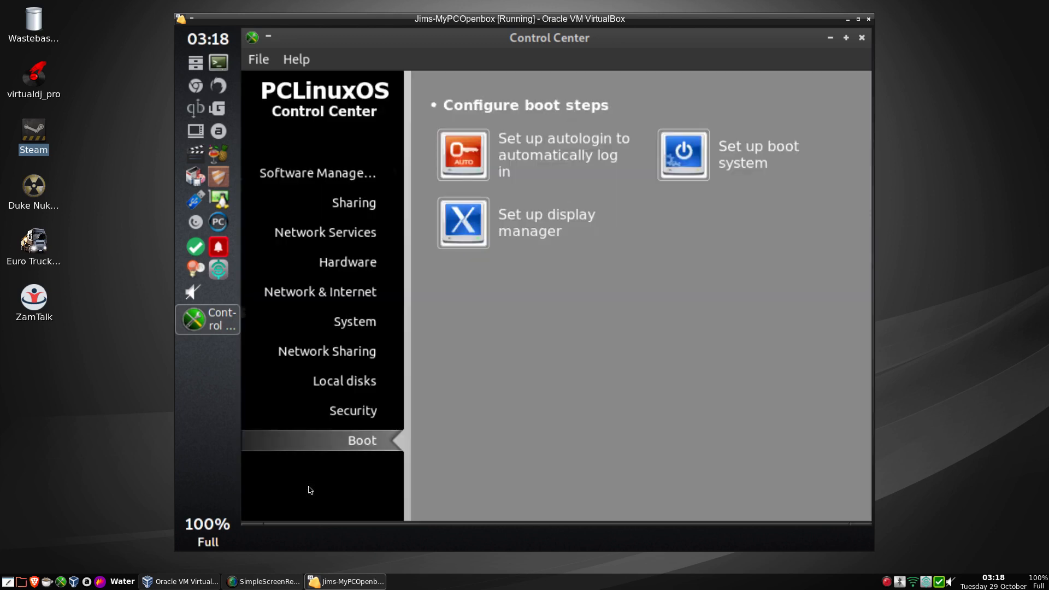
click(459, 217)
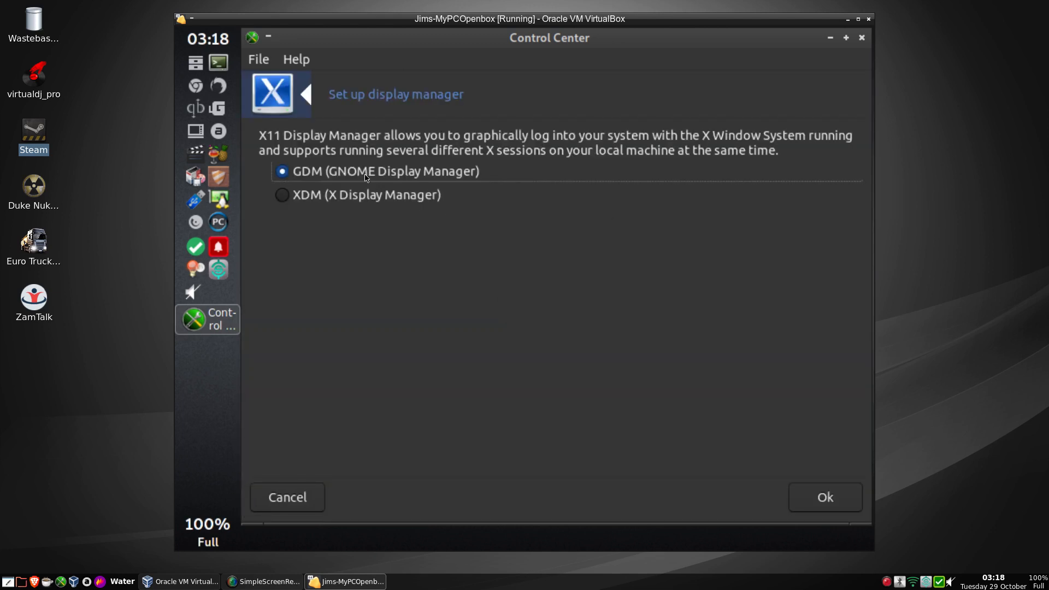
click(288, 499)
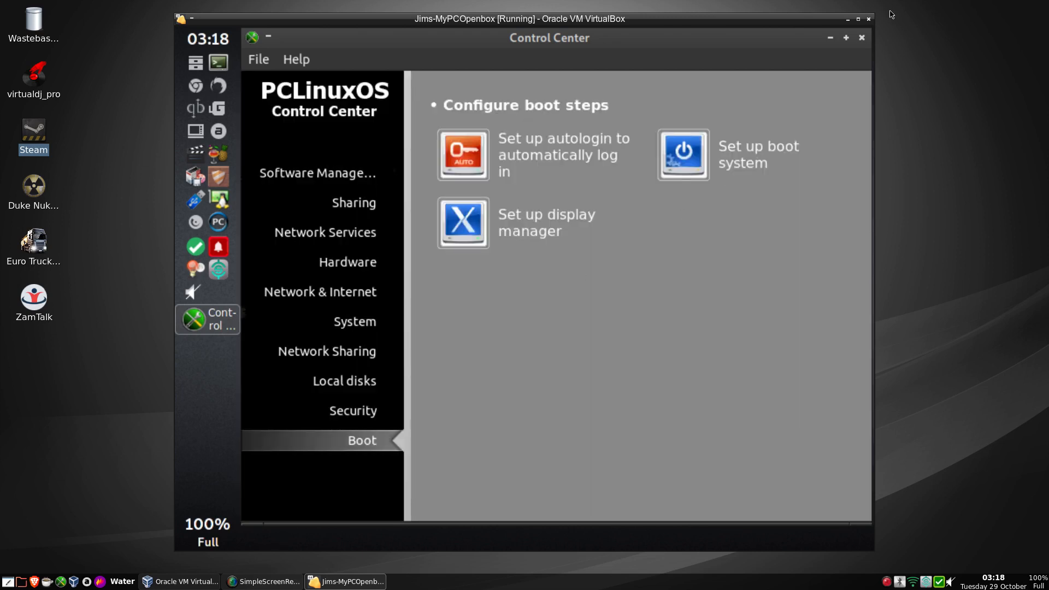
click(863, 39)
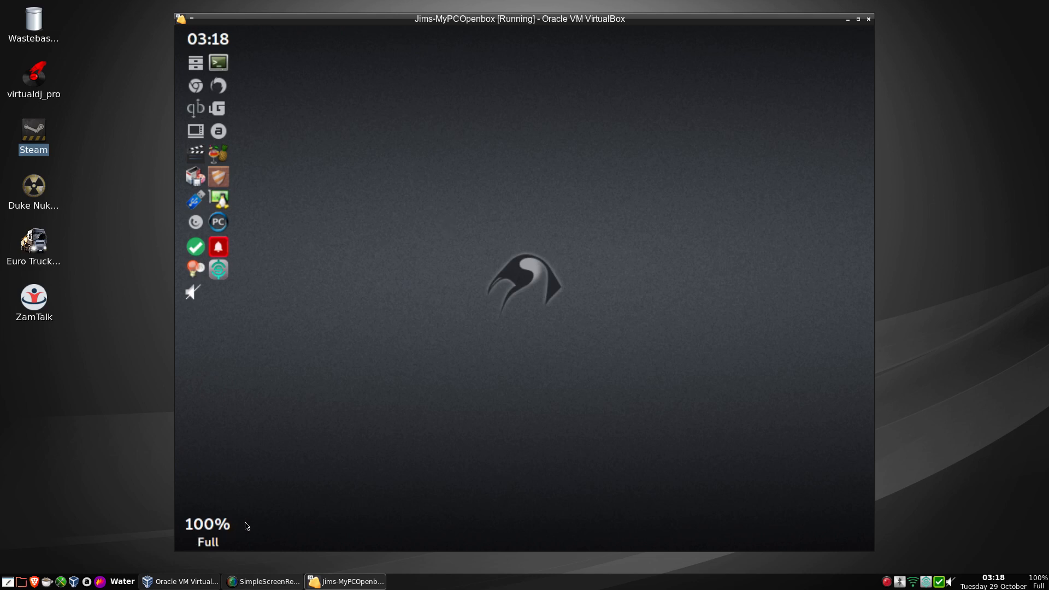
Launch Fast Repo from the desktop menu's Applications > File Tools.
right_click(461, 72)
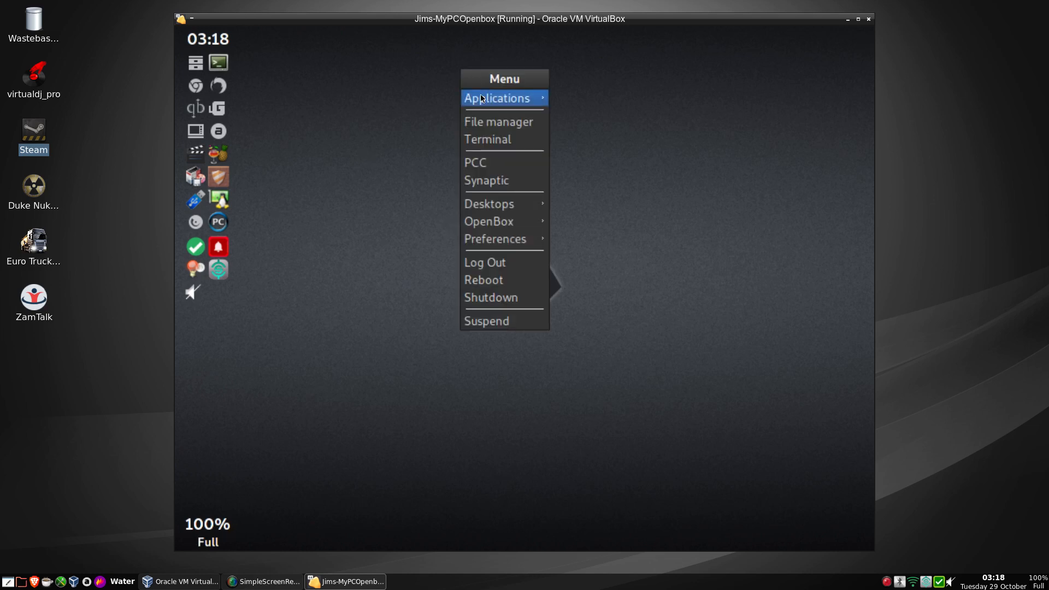
mouse_move(481, 98)
mouse_move(664, 94)
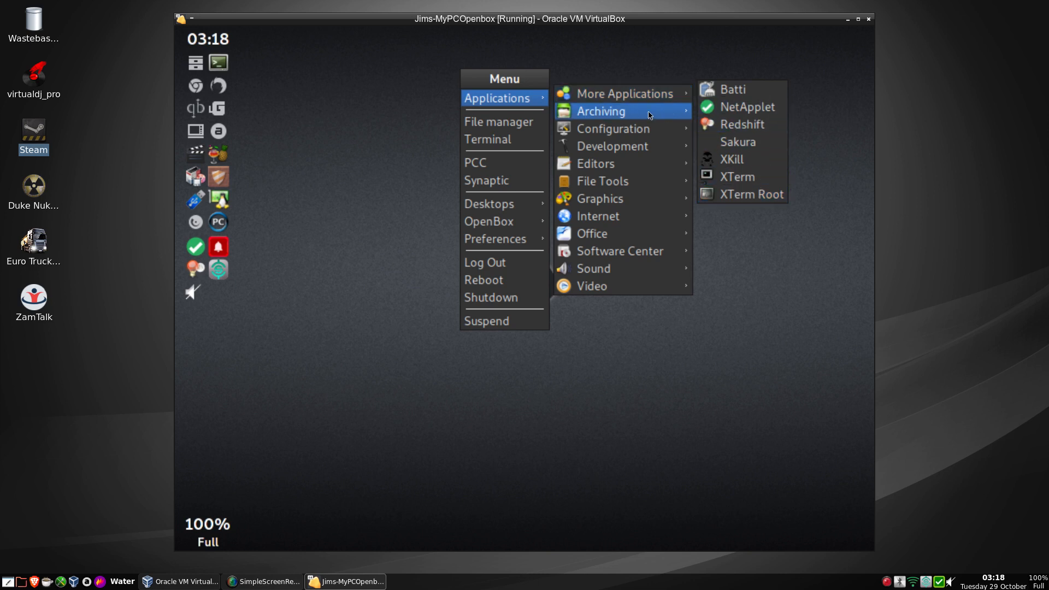
mouse_move(637, 112)
mouse_move(638, 157)
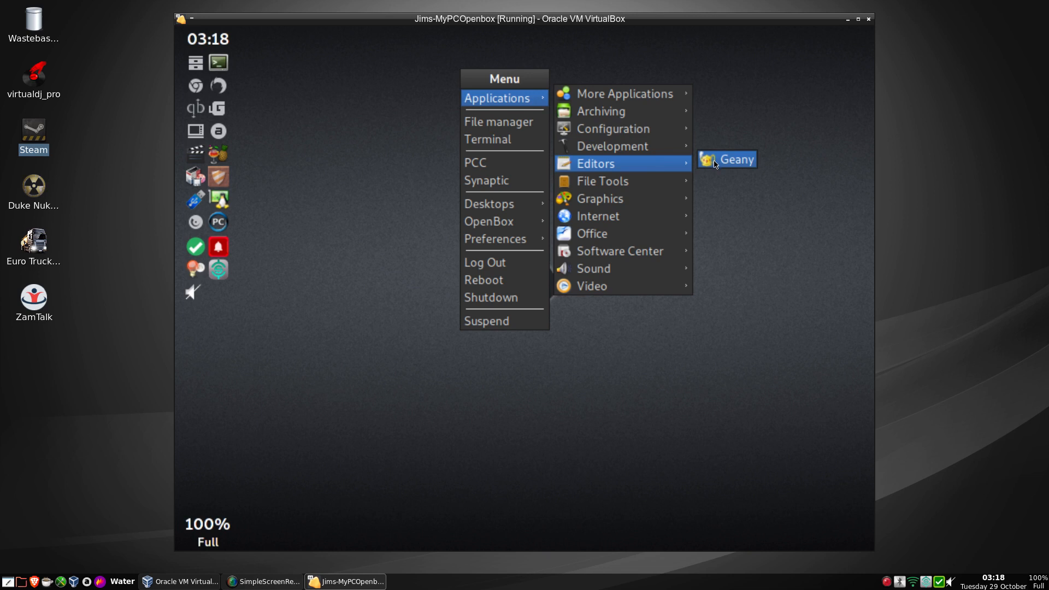
mouse_move(652, 187)
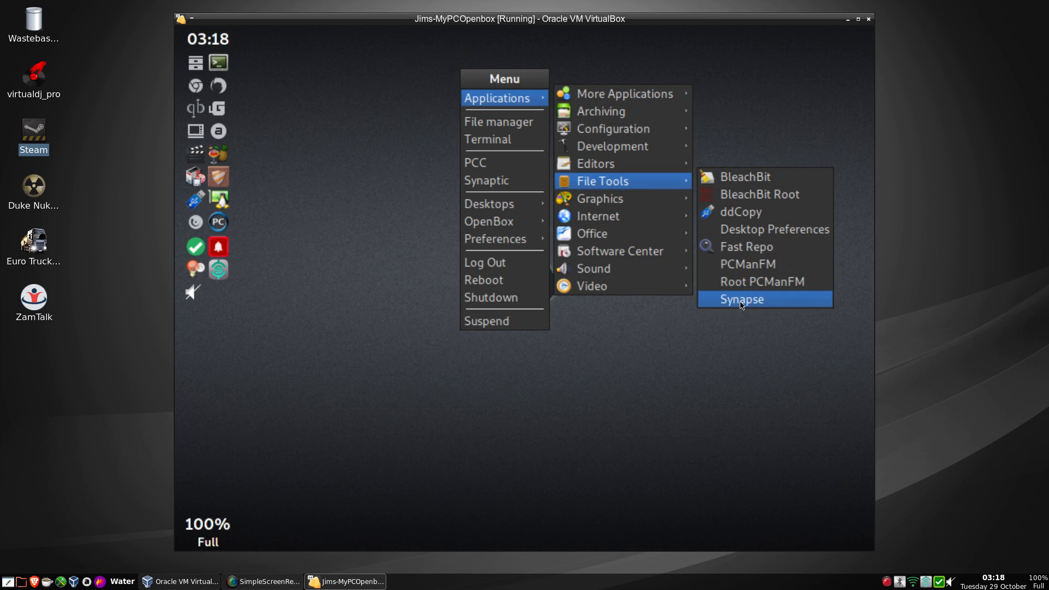
click(733, 255)
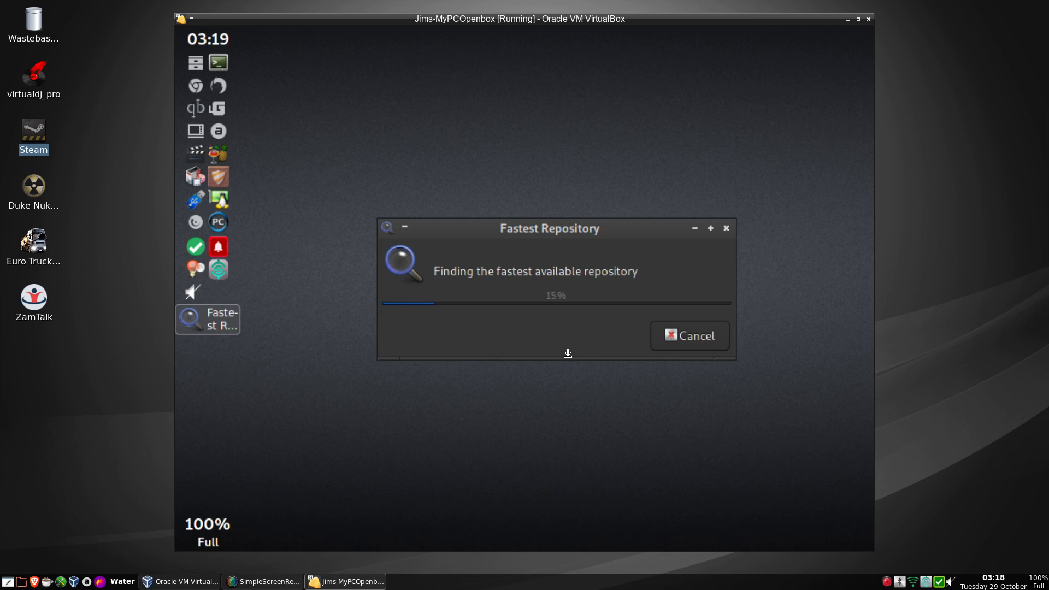
Browse the desktop Applications submenus while Fast Repo's mirror search completes.
right_click(381, 123)
mouse_move(414, 161)
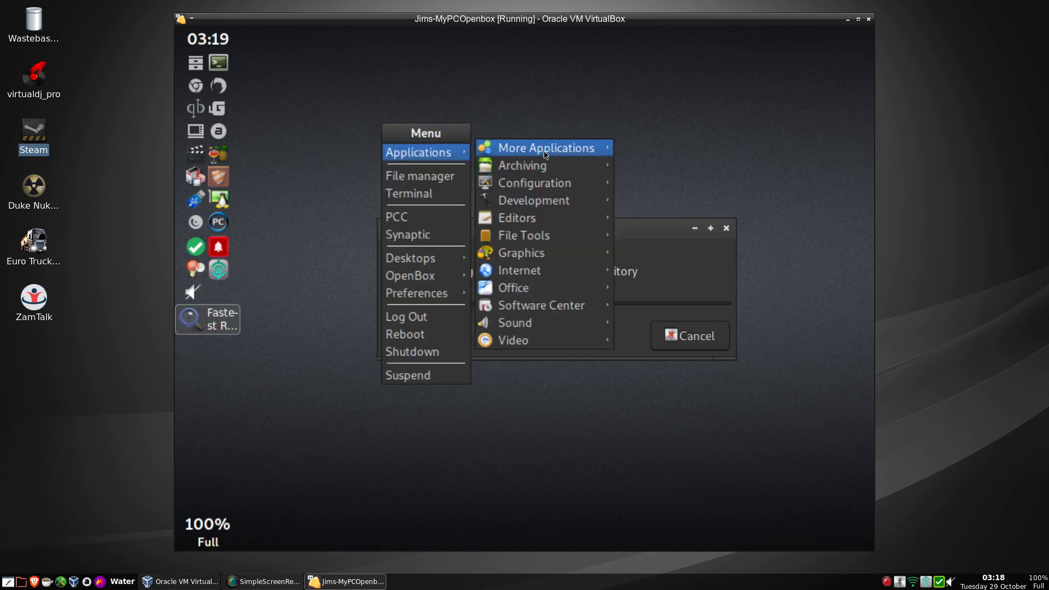
mouse_move(548, 219)
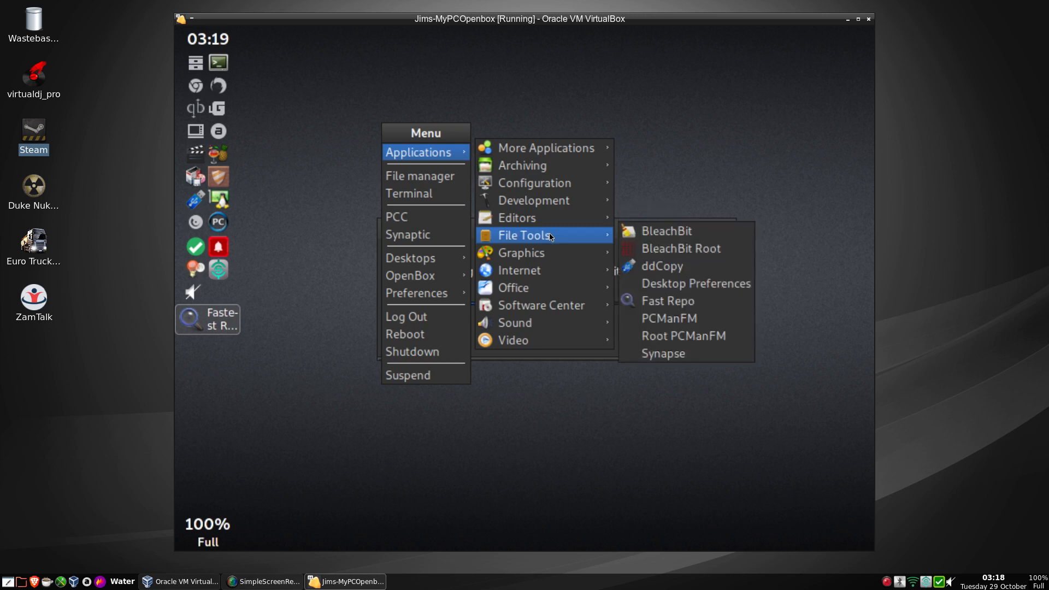
mouse_move(554, 252)
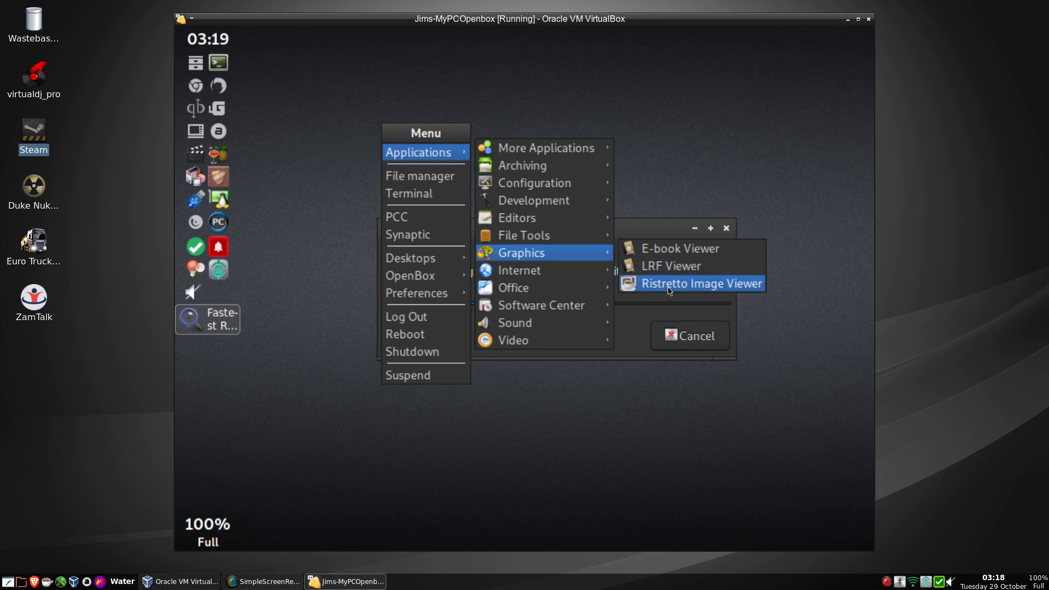
mouse_move(594, 273)
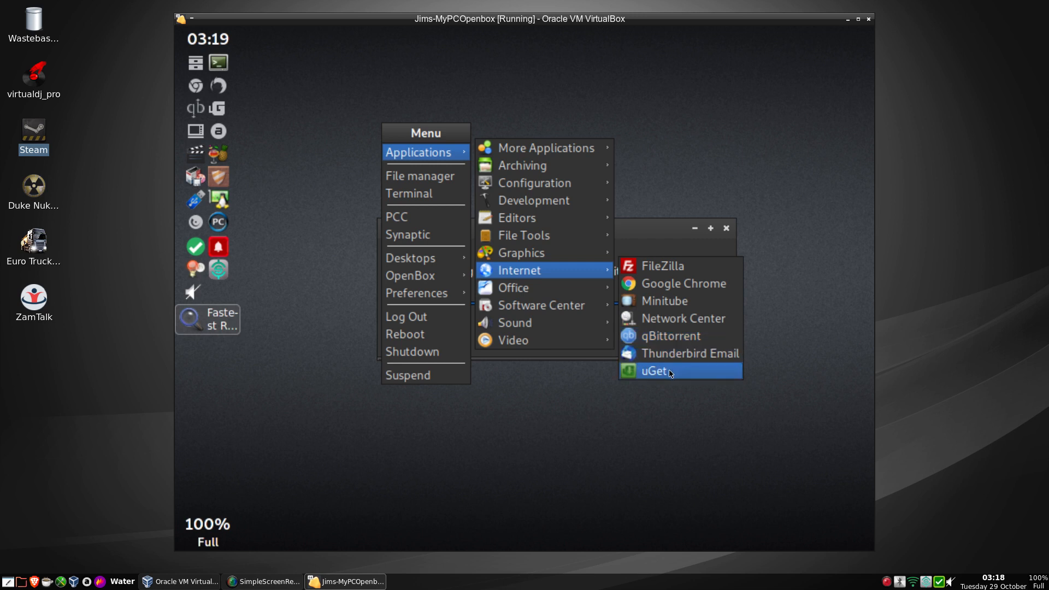
mouse_move(530, 288)
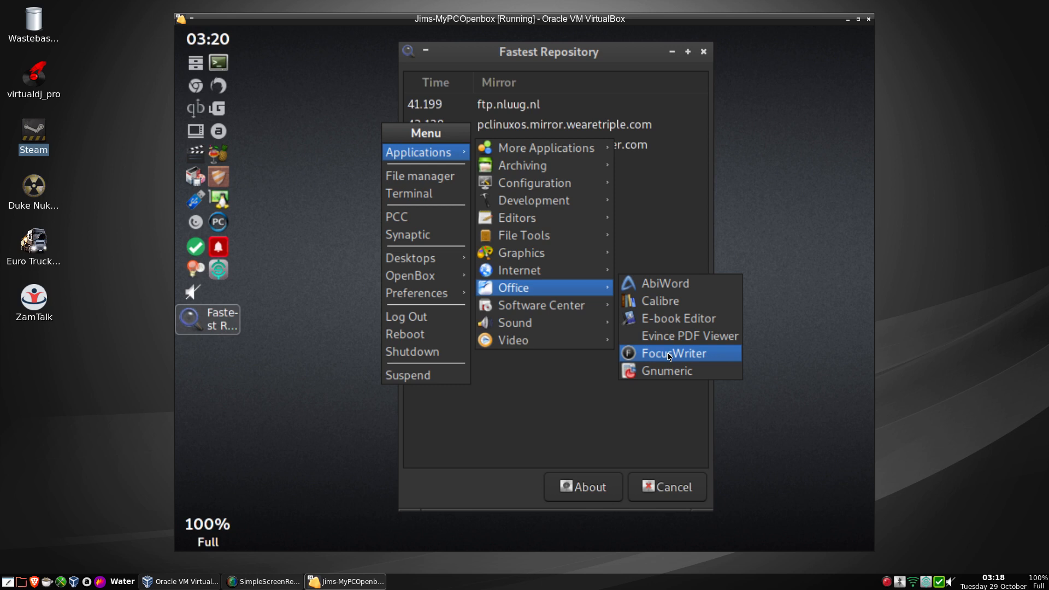
Browse the Software Center and Video submenus, then close the desktop menu.
mouse_move(558, 310)
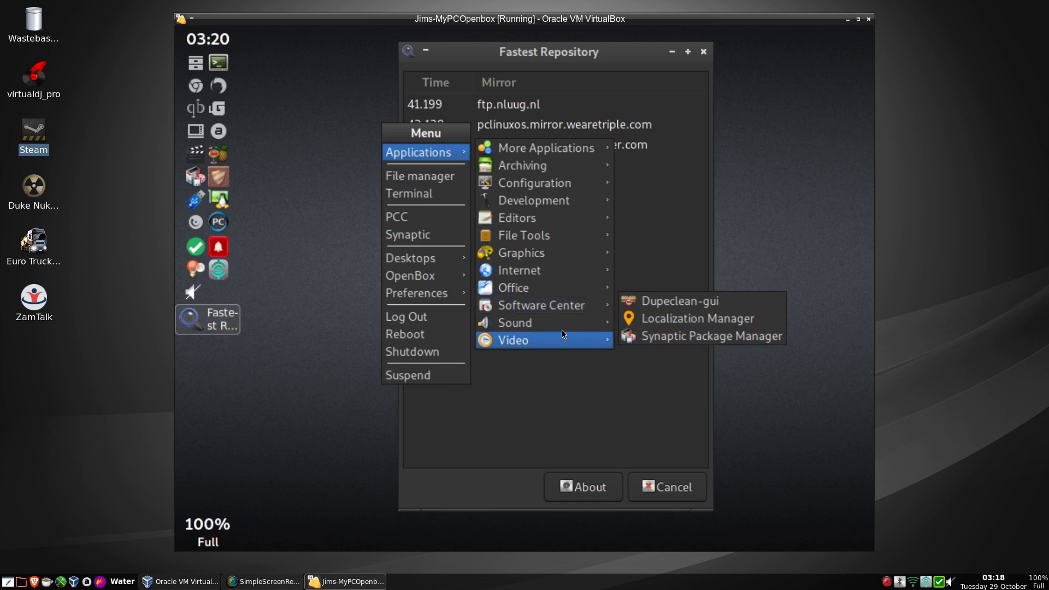
mouse_move(561, 329)
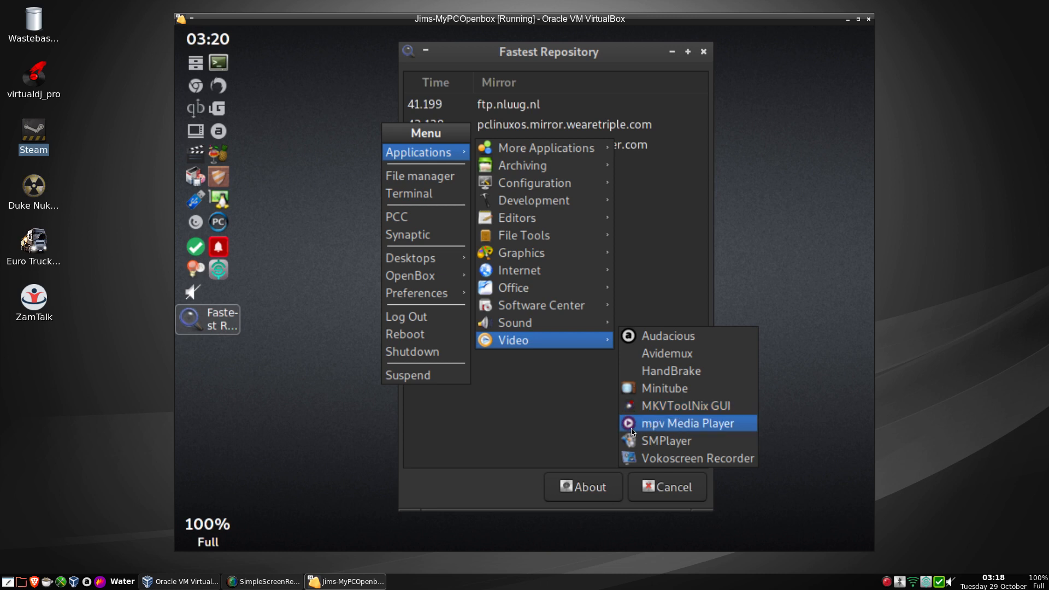
click(551, 428)
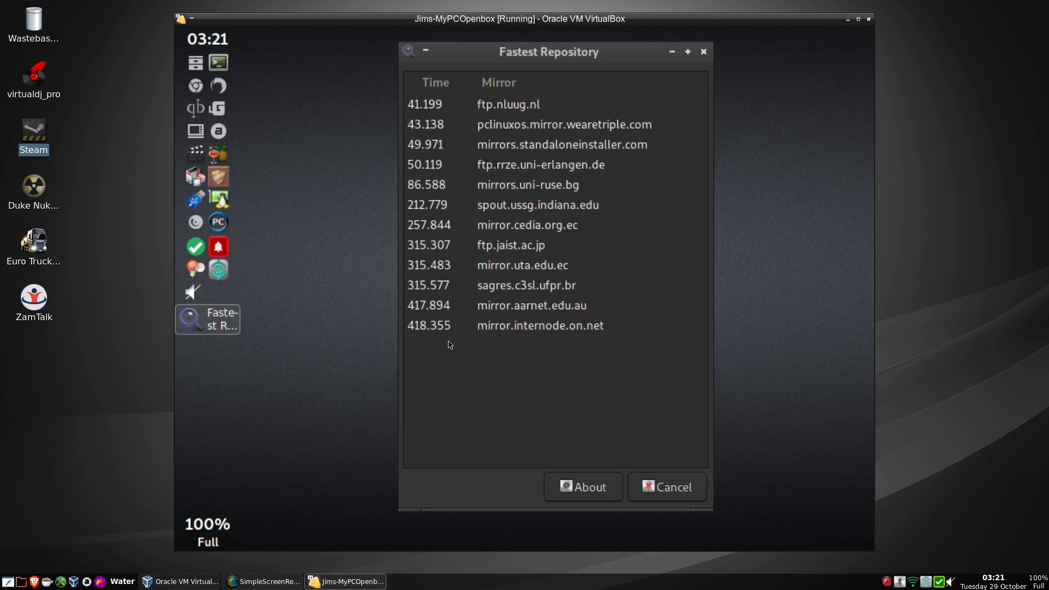
Apply ftp.nluug.nl as the package mirror, then start Synaptic with the root password.
click(515, 109)
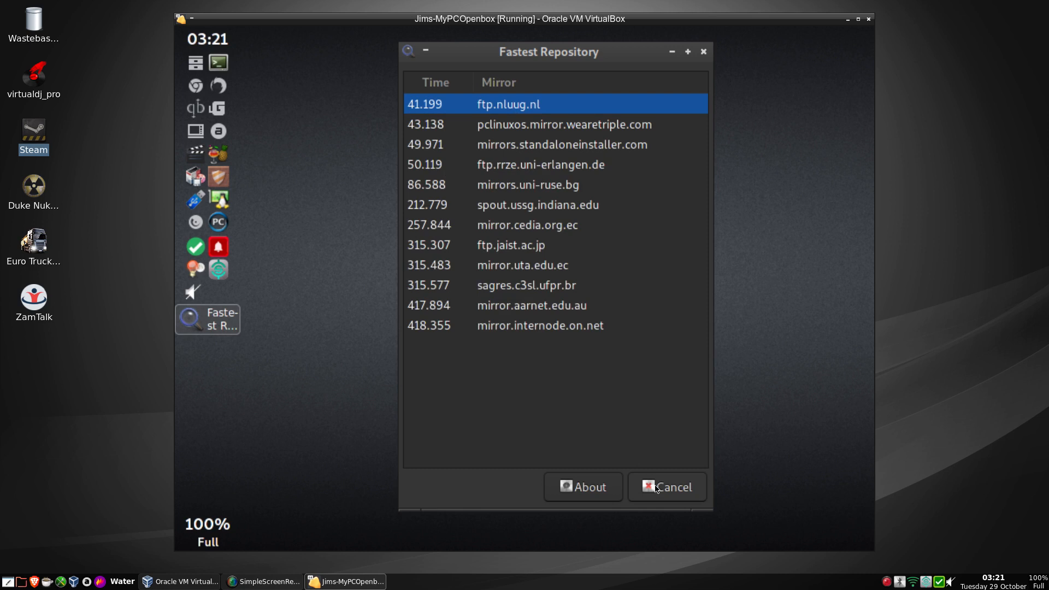
double_click(504, 112)
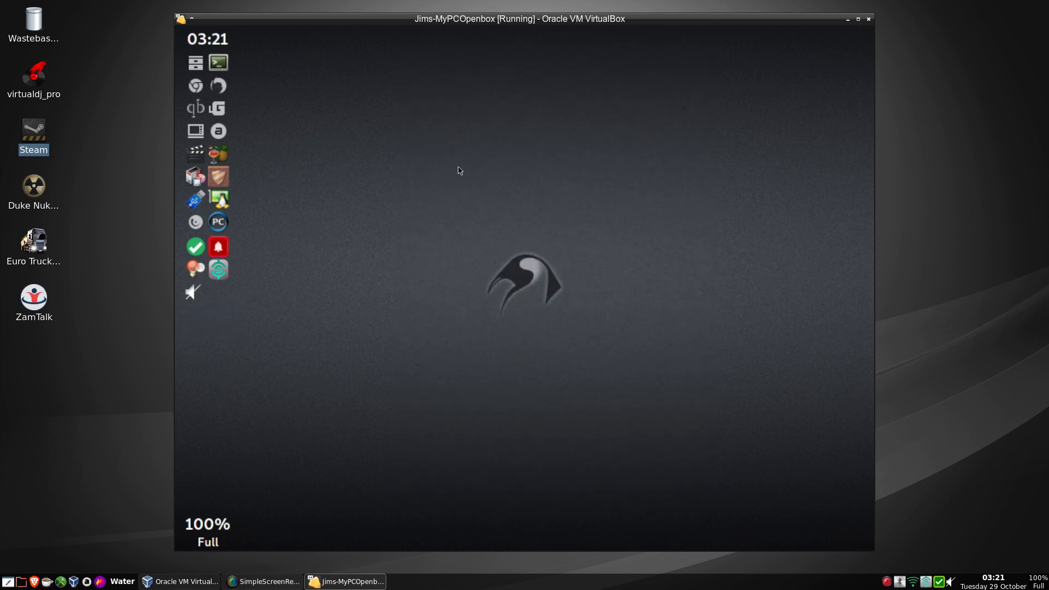
click(199, 178)
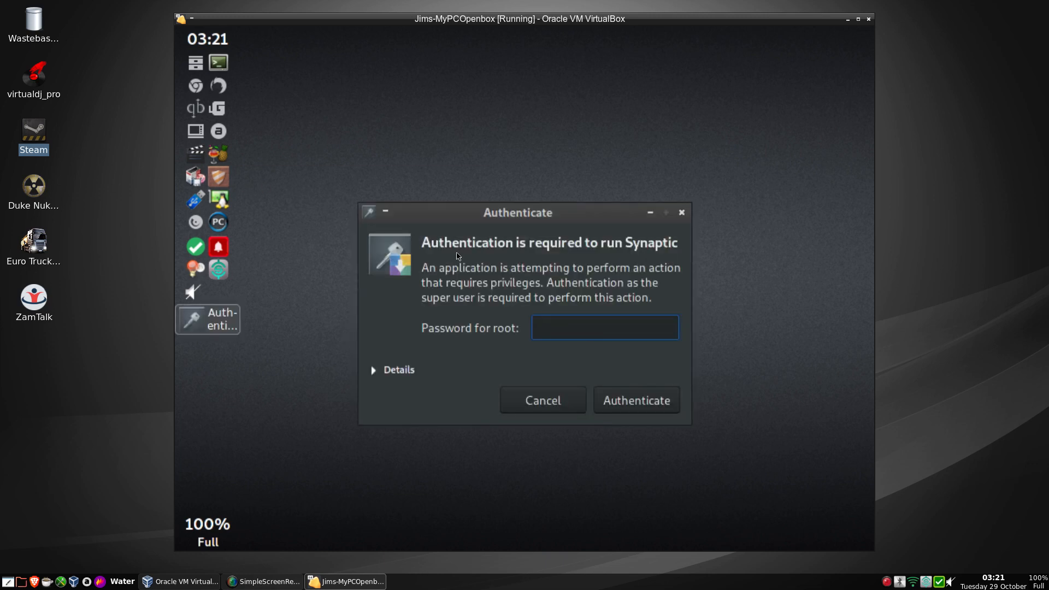
text(******)
key(Return)
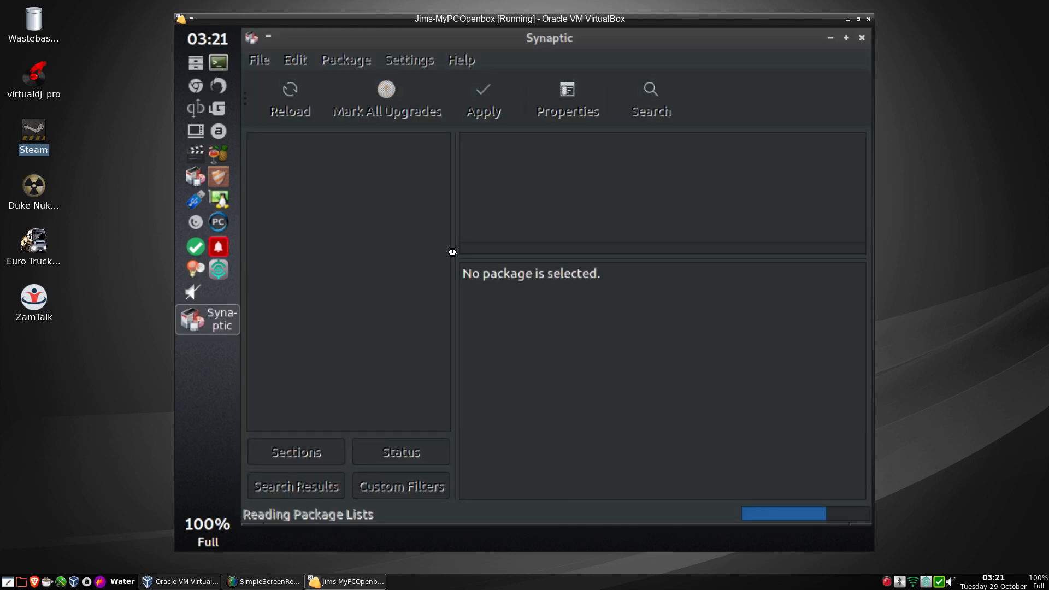
Show all packages and review Synaptic's repository list, closing it without changes.
click(444, 149)
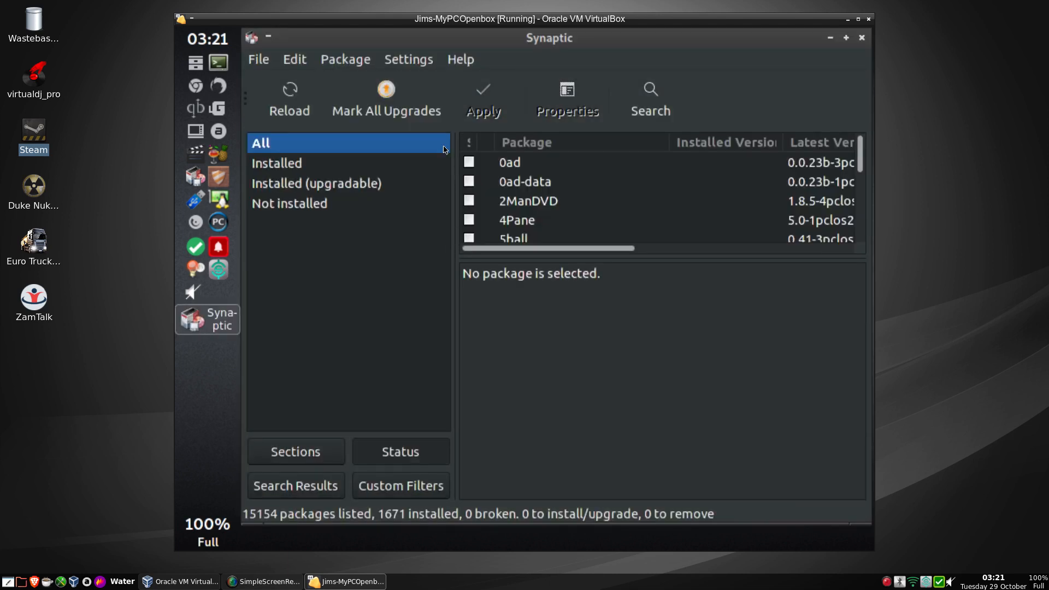
click(414, 62)
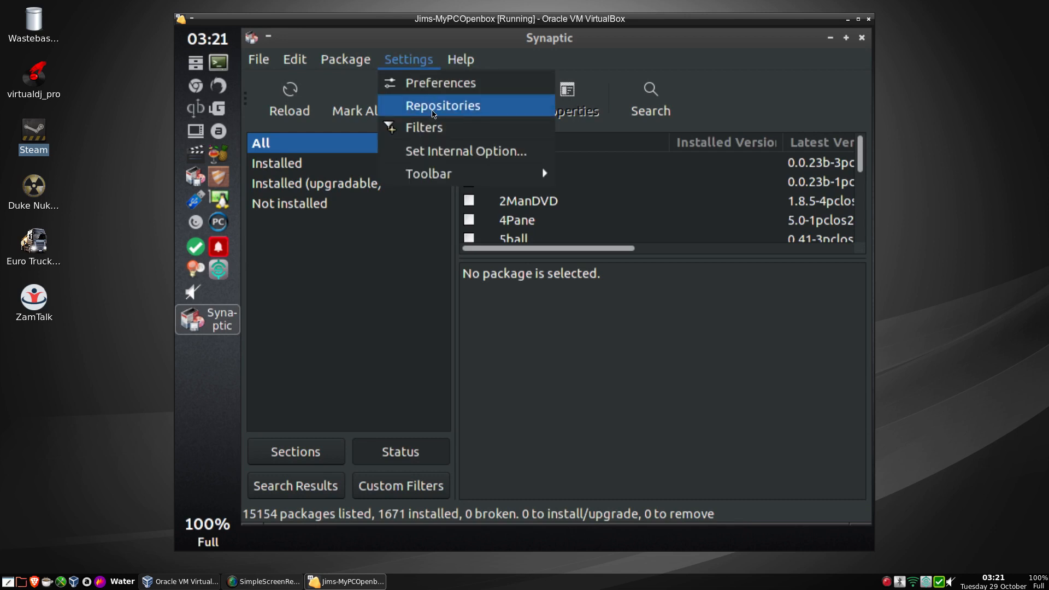
click(432, 112)
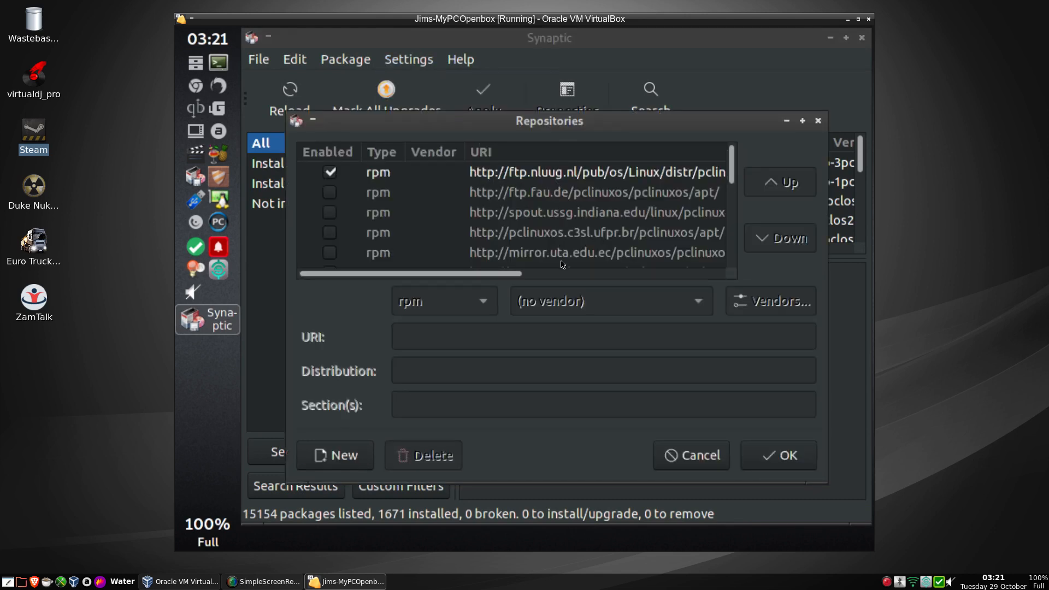
click(685, 453)
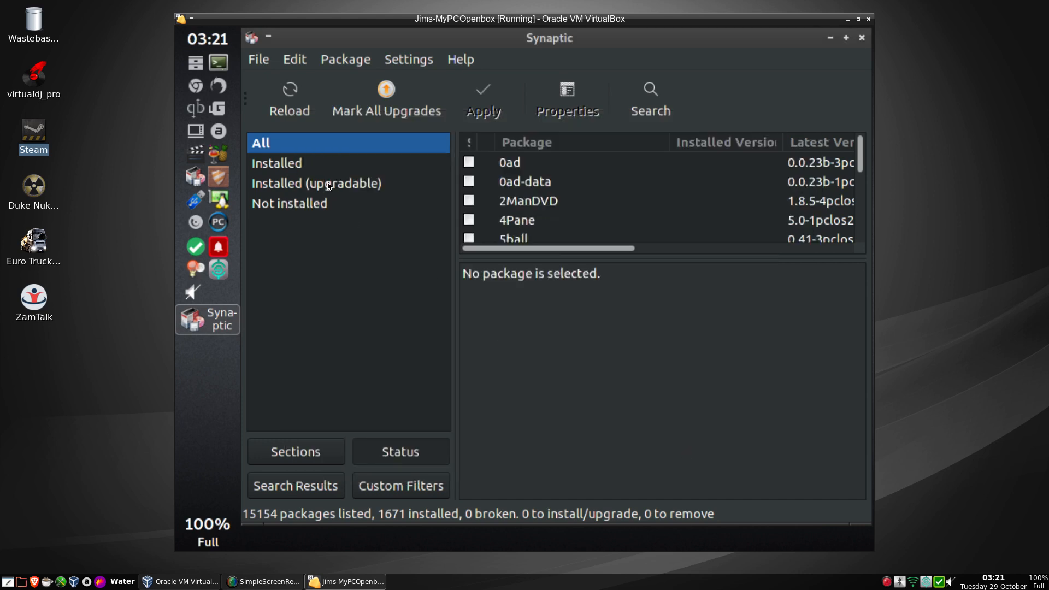
Mark all 46 upgrades, apply them to start downloading, and minimize Synaptic.
click(411, 107)
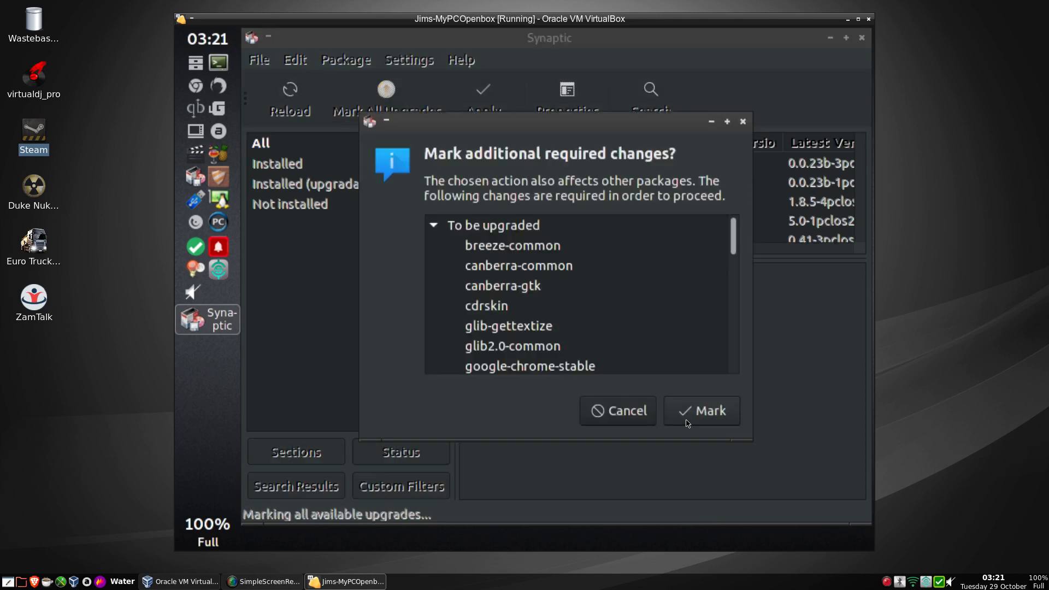
click(704, 412)
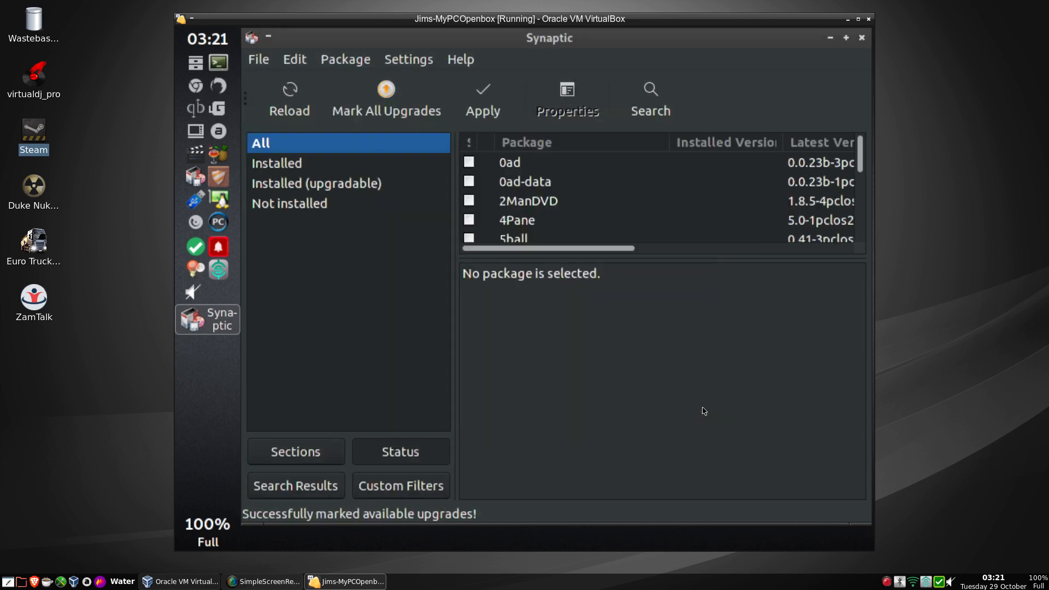
click(486, 97)
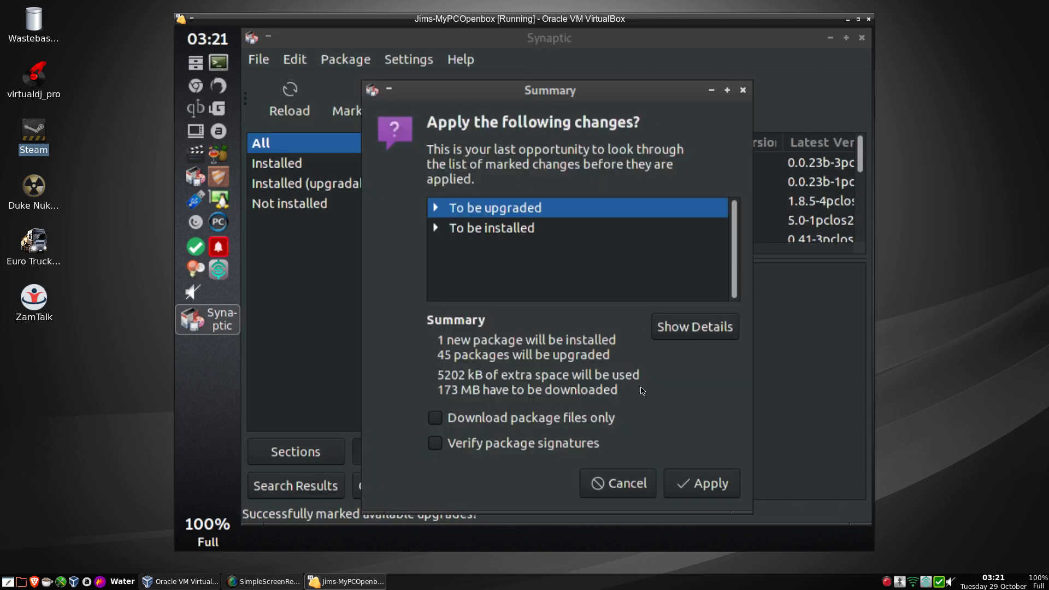
click(690, 485)
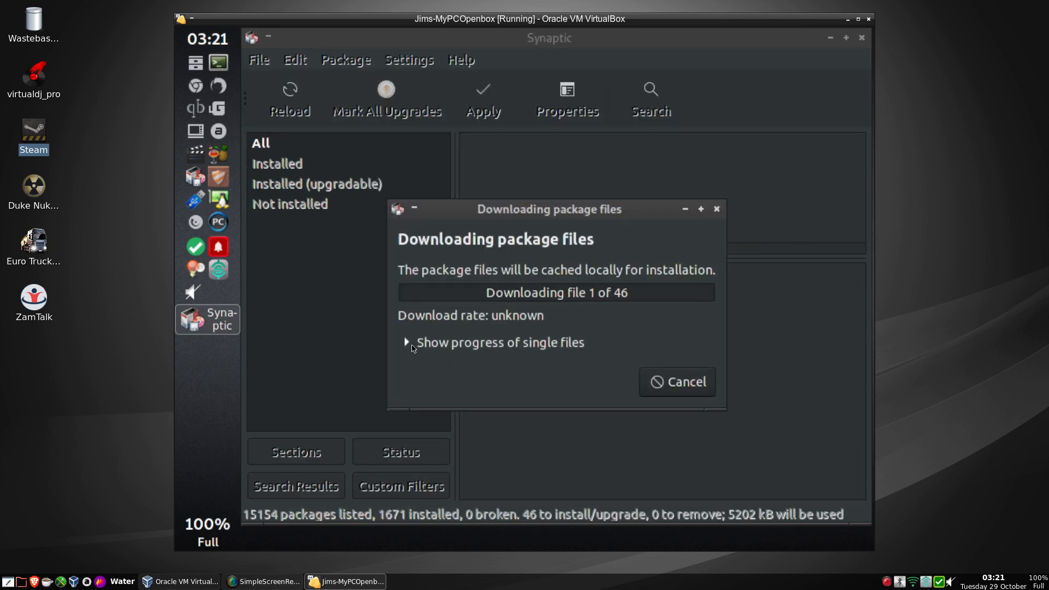
click(409, 345)
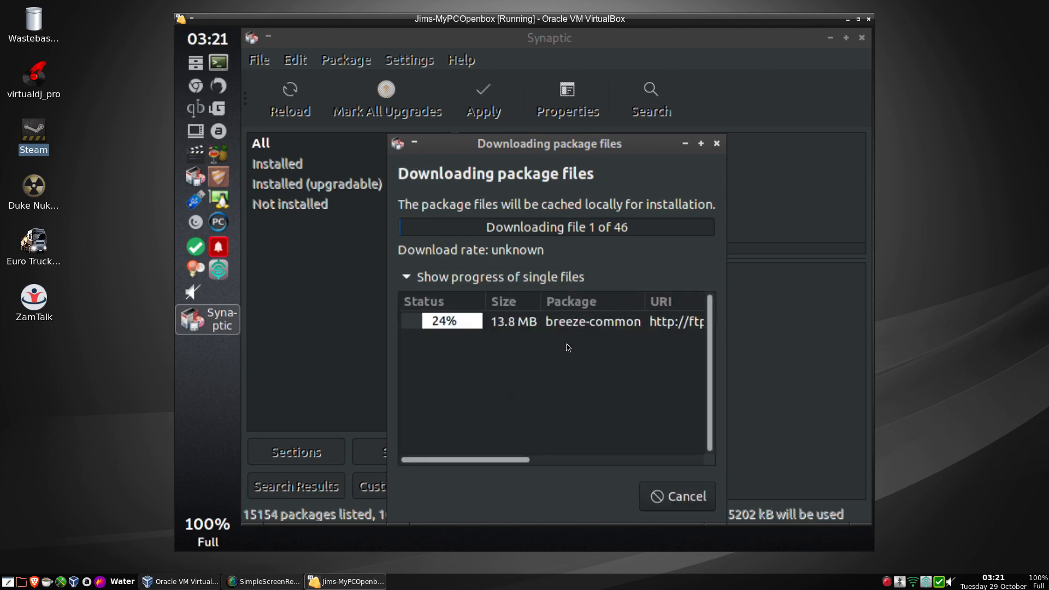
click(688, 144)
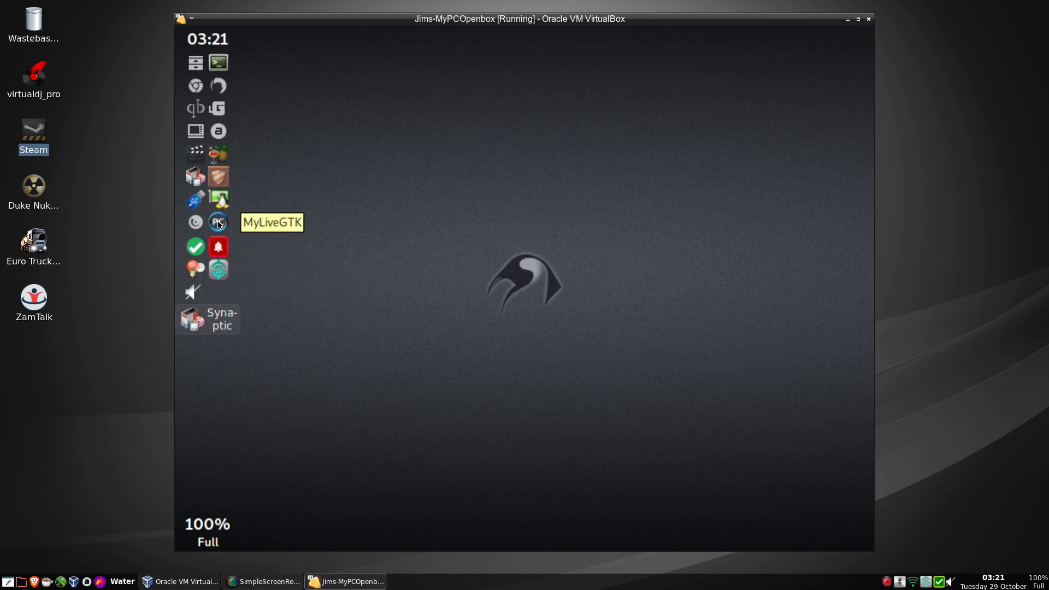
Open Desktop Preferences from the Openbox root menu's Preferences submenu.
right_click(472, 93)
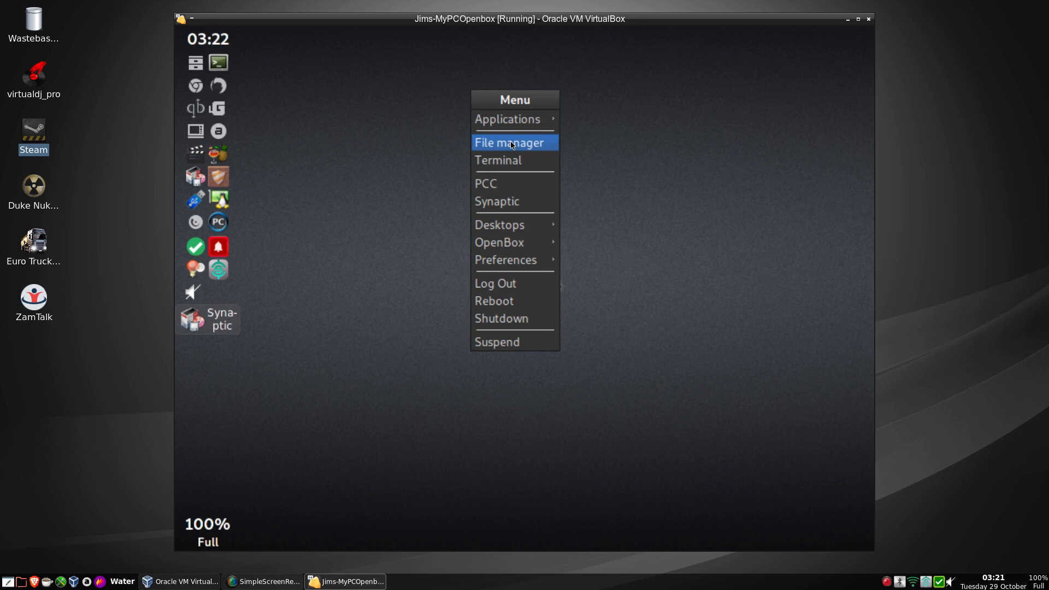
mouse_move(505, 118)
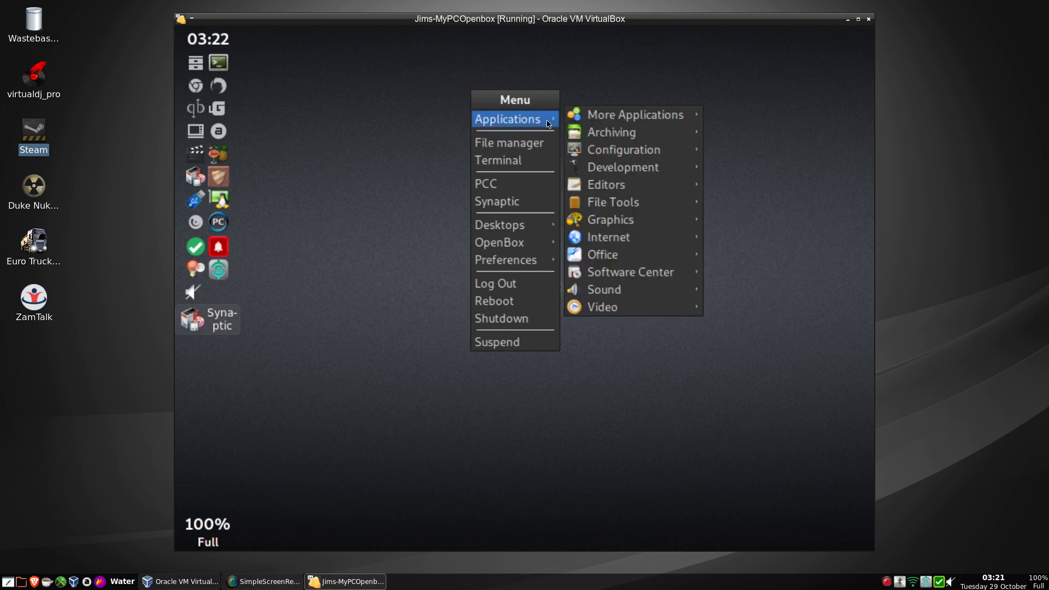
mouse_move(613, 123)
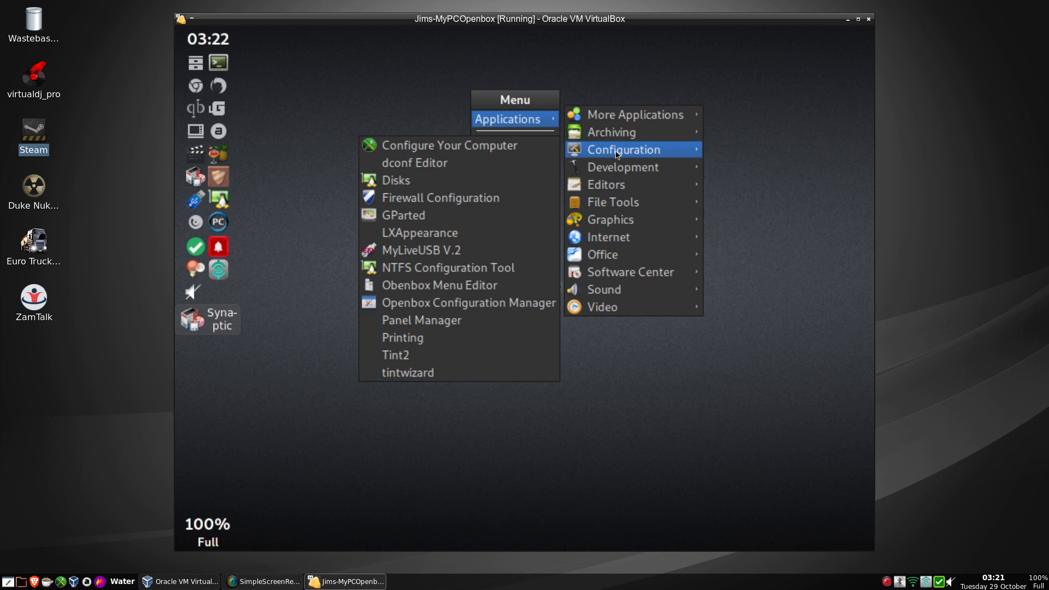
click(384, 124)
right_click(462, 113)
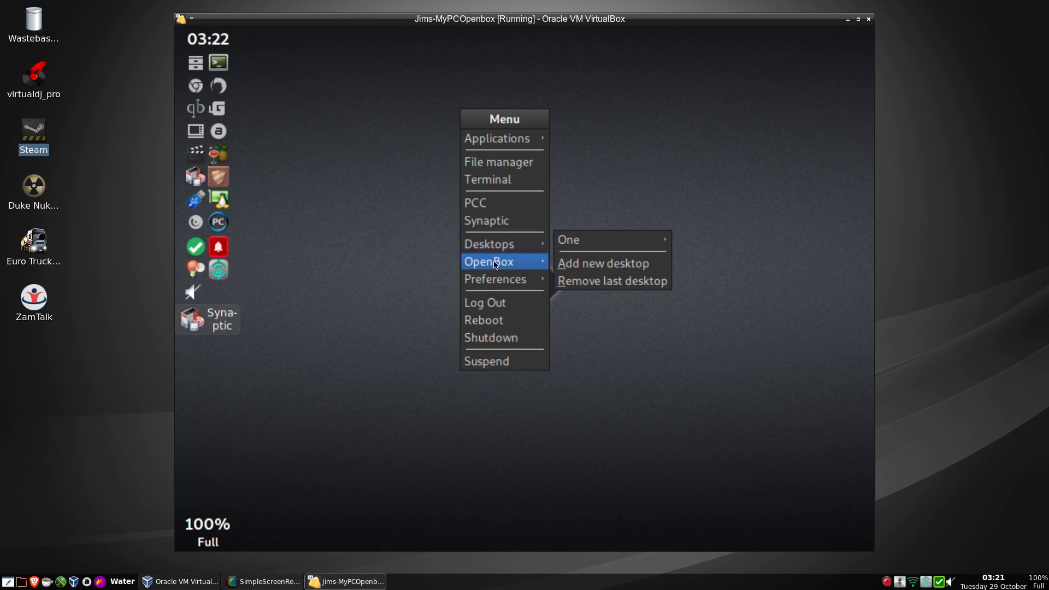
mouse_move(522, 280)
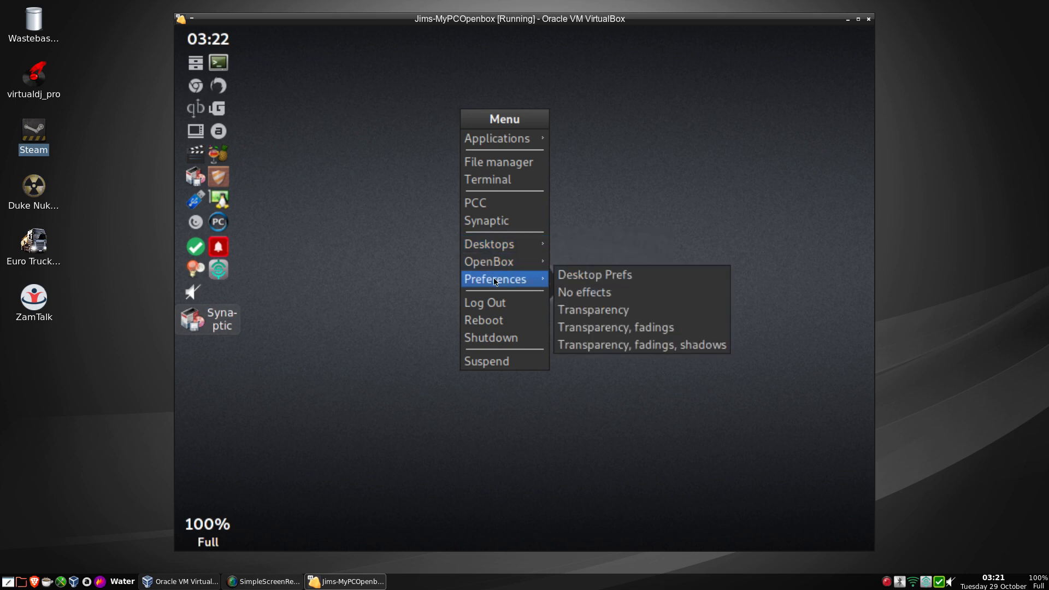
click(608, 279)
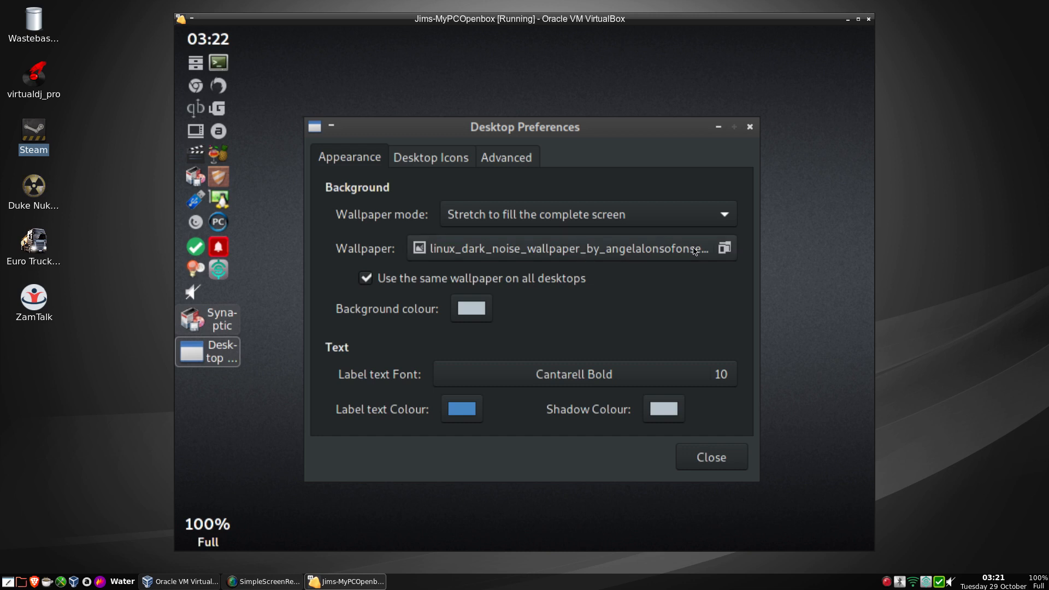
Choose robot-wallpaper-4.jpg from /usr/share/wallpapers as the desktop wallpaper.
click(695, 250)
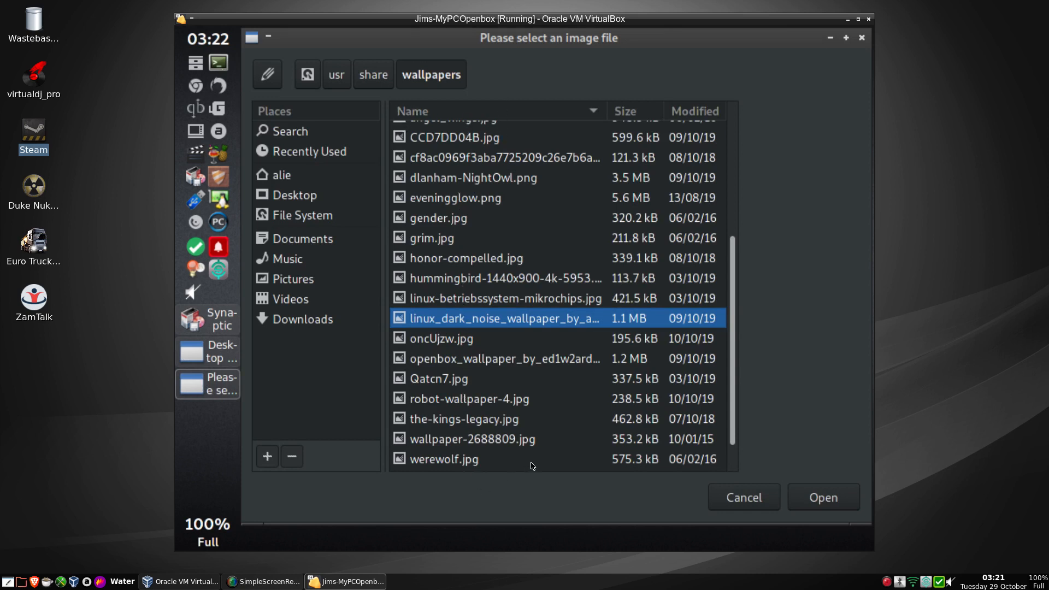
scroll(533, 467, down, 1)
scroll(532, 467, up, 6)
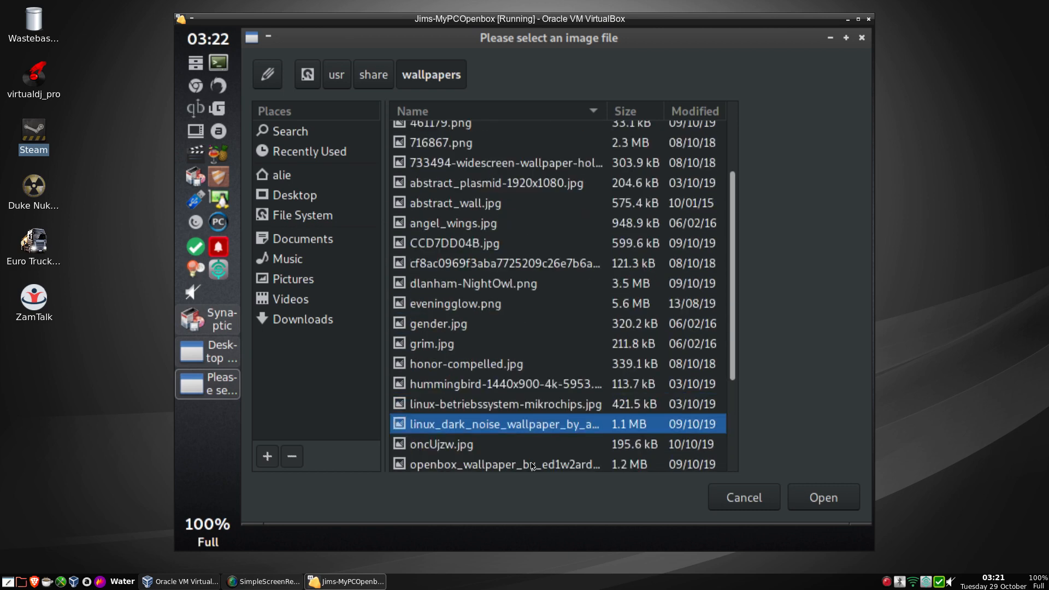
scroll(533, 466, down, 6)
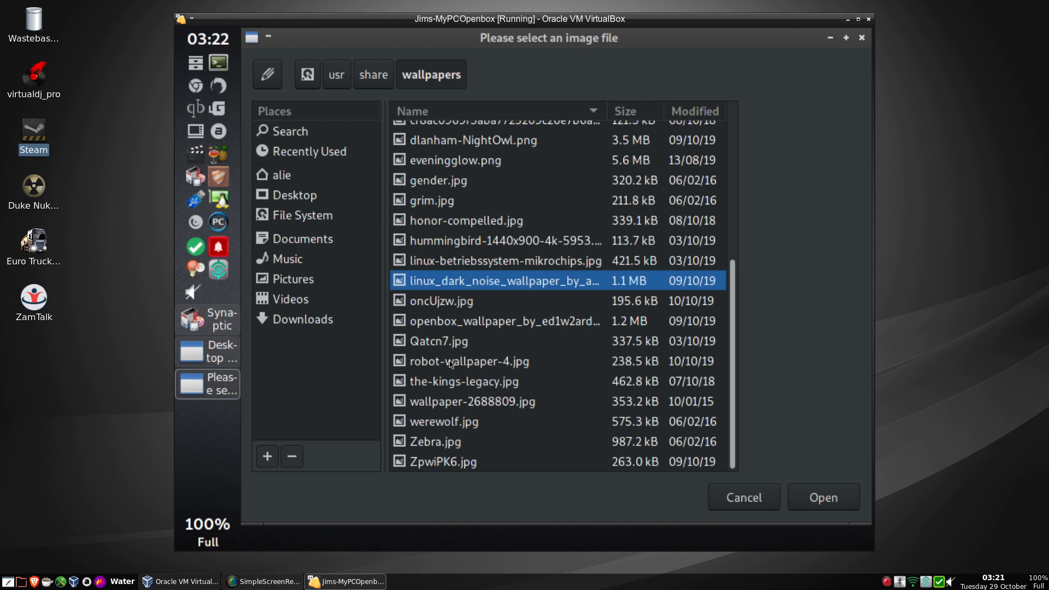
click(451, 361)
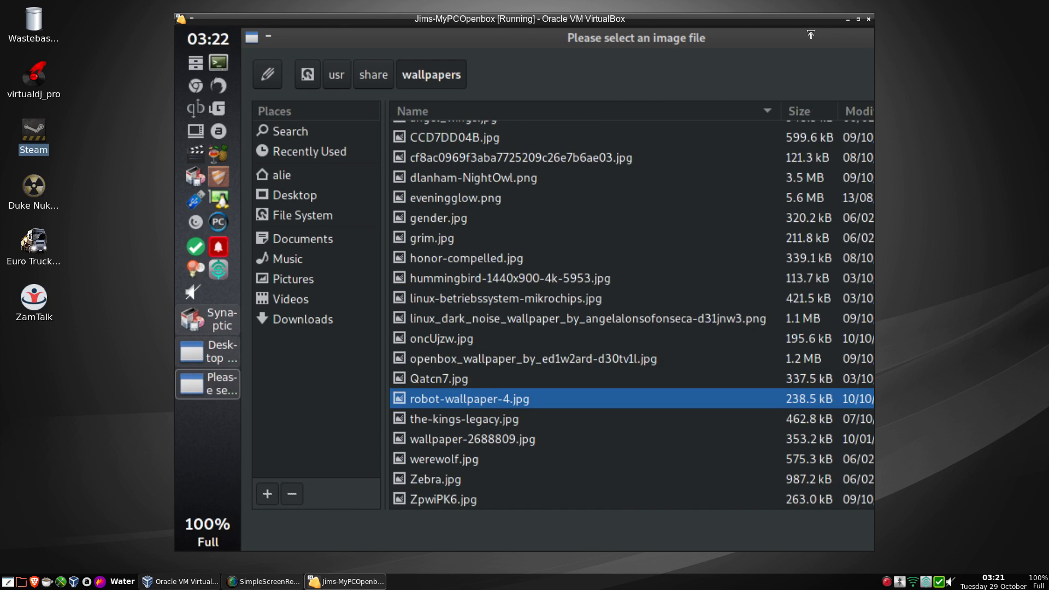
drag(621, 24, 473, 37)
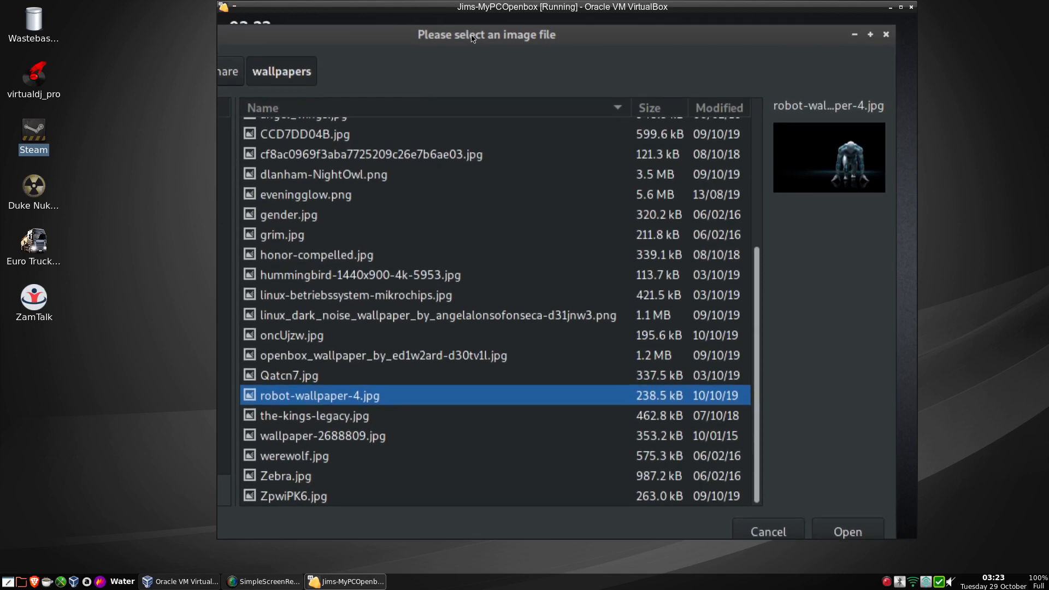
click(849, 532)
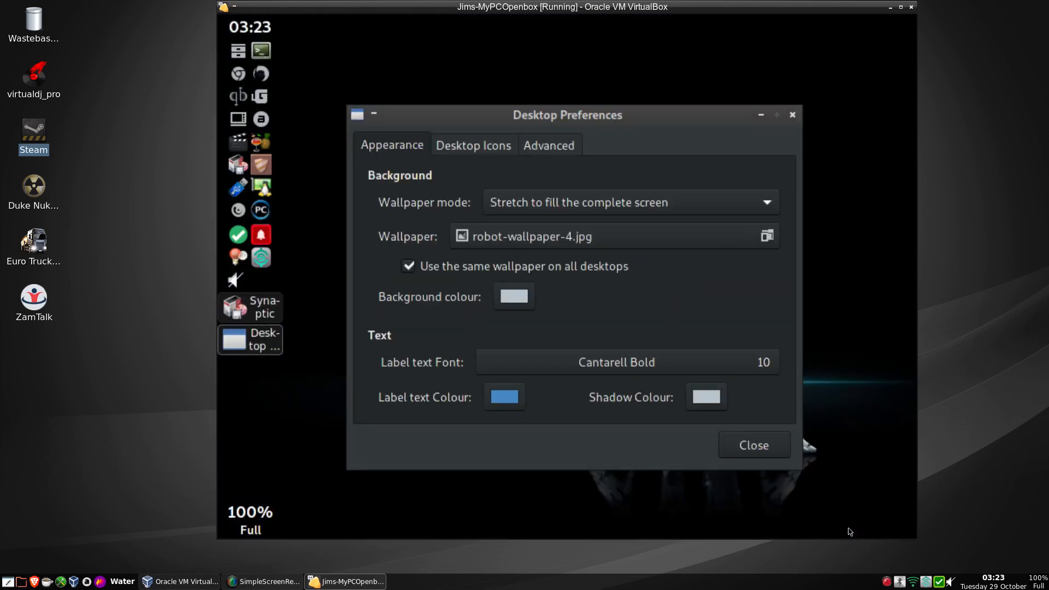
Close Desktop Preferences and restore Synaptic's download window, now at file 17 of 46.
click(758, 457)
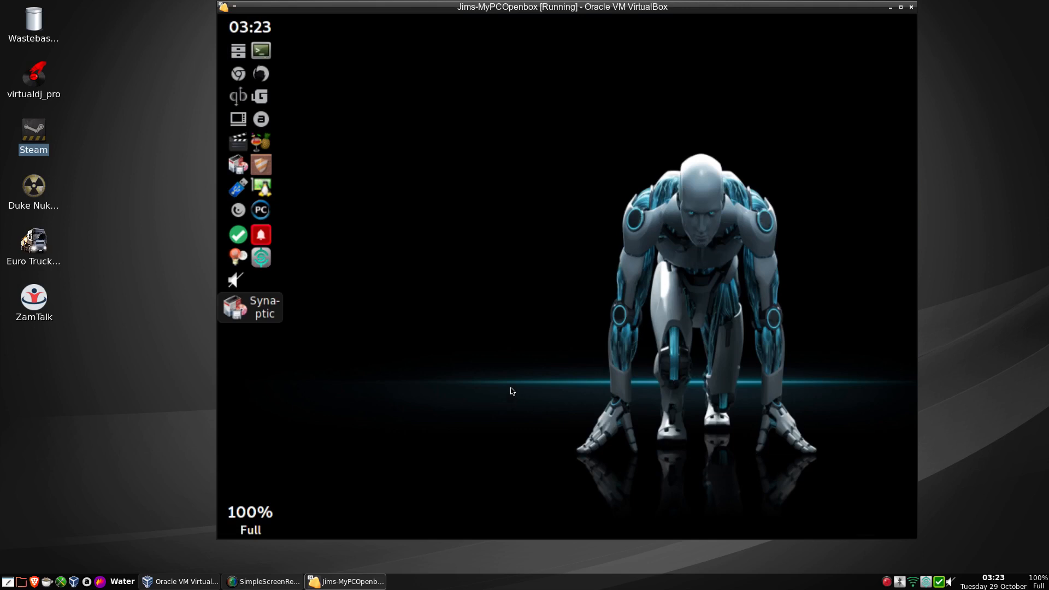
click(267, 313)
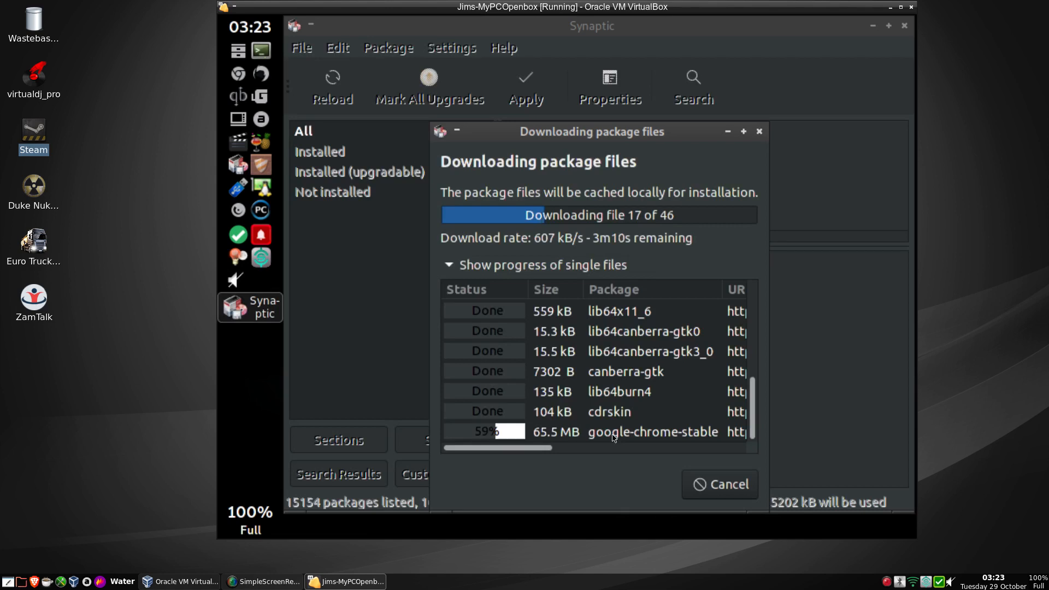
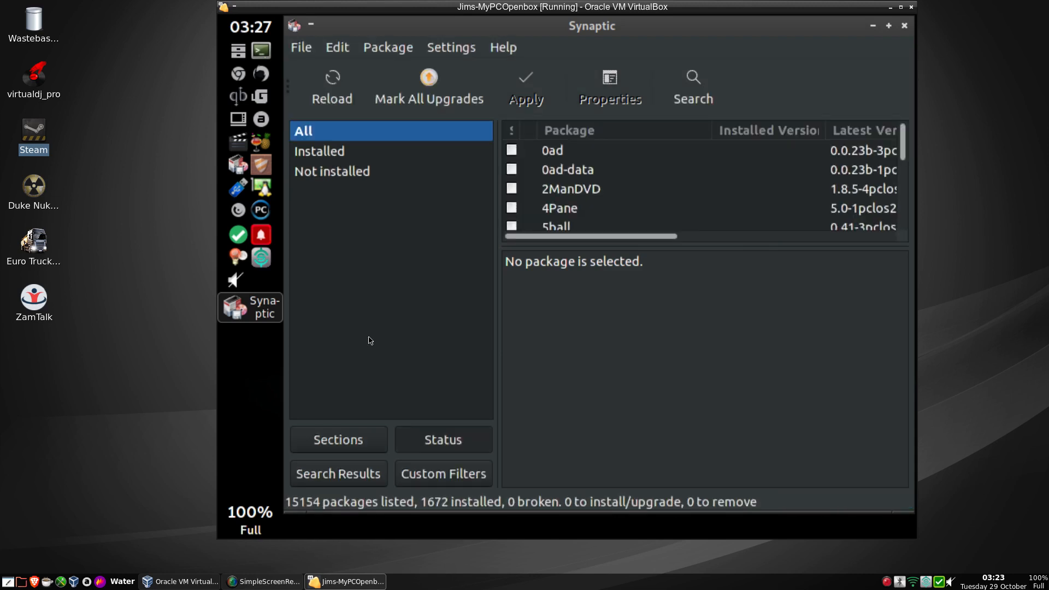
Search Synaptic for 'guest', mark vbox-guestadditions for installation, and apply the change.
click(680, 91)
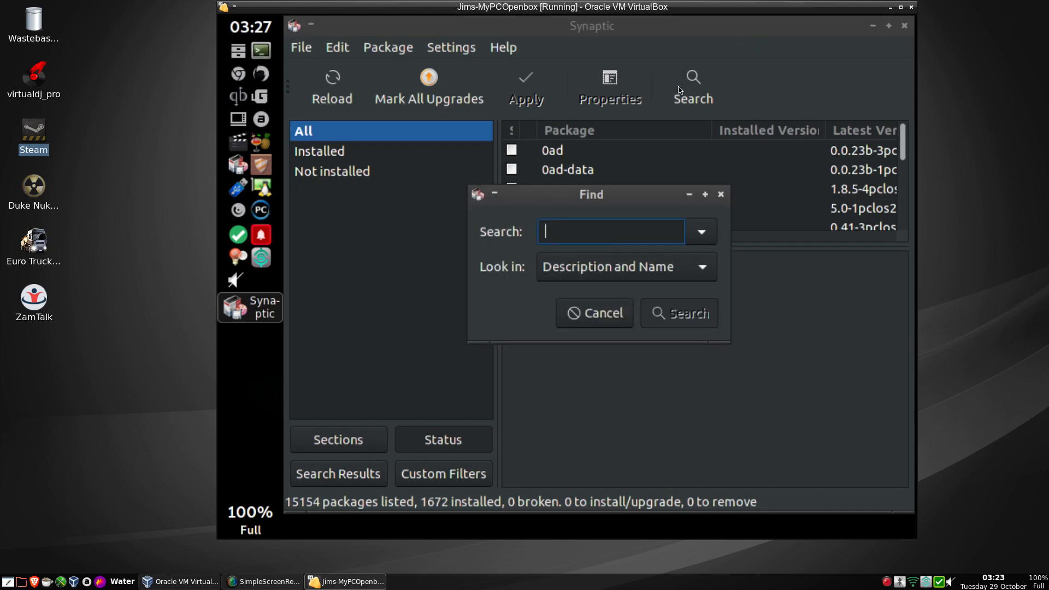
text(v)
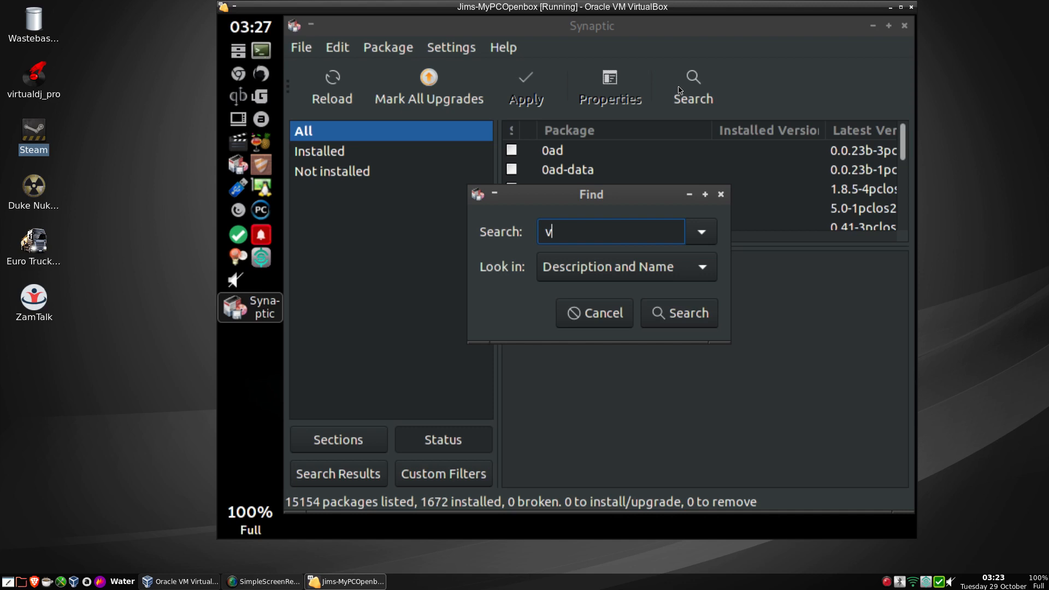
key(BackSpace)
text(guest)
key(Return)
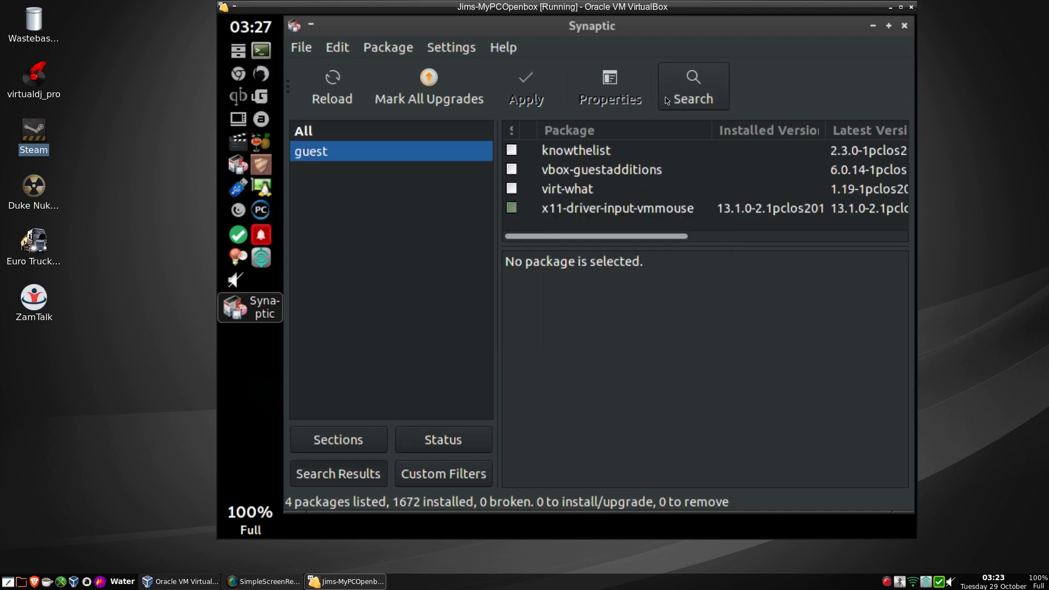
click(511, 169)
click(546, 202)
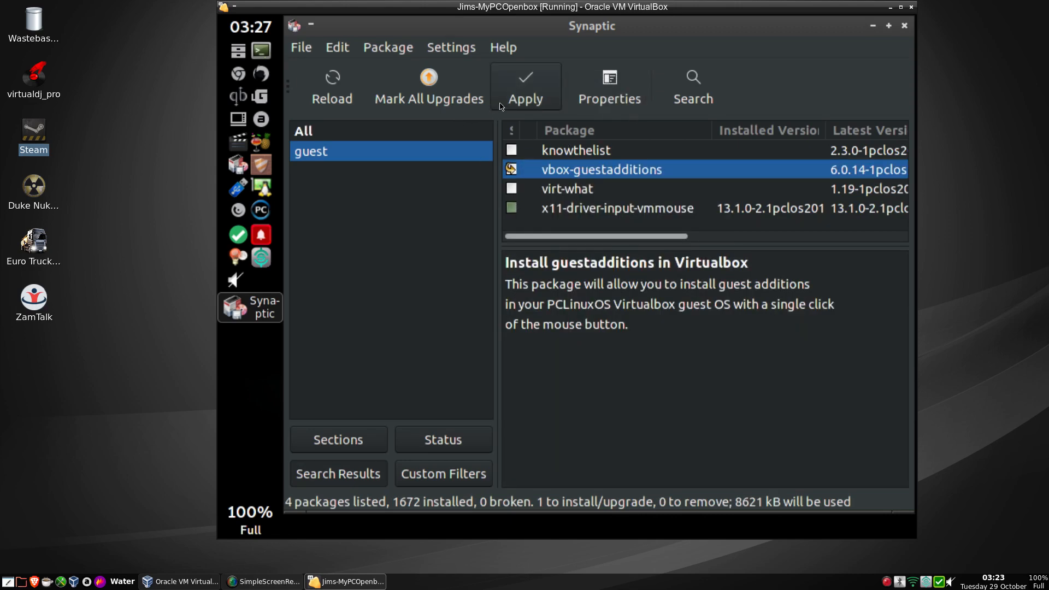
click(525, 96)
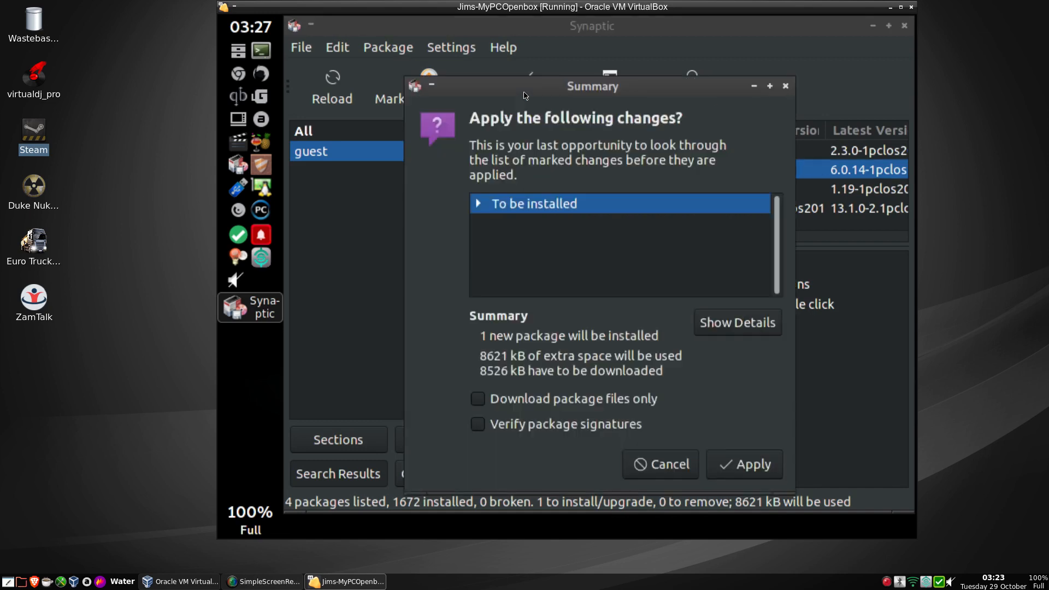
click(743, 469)
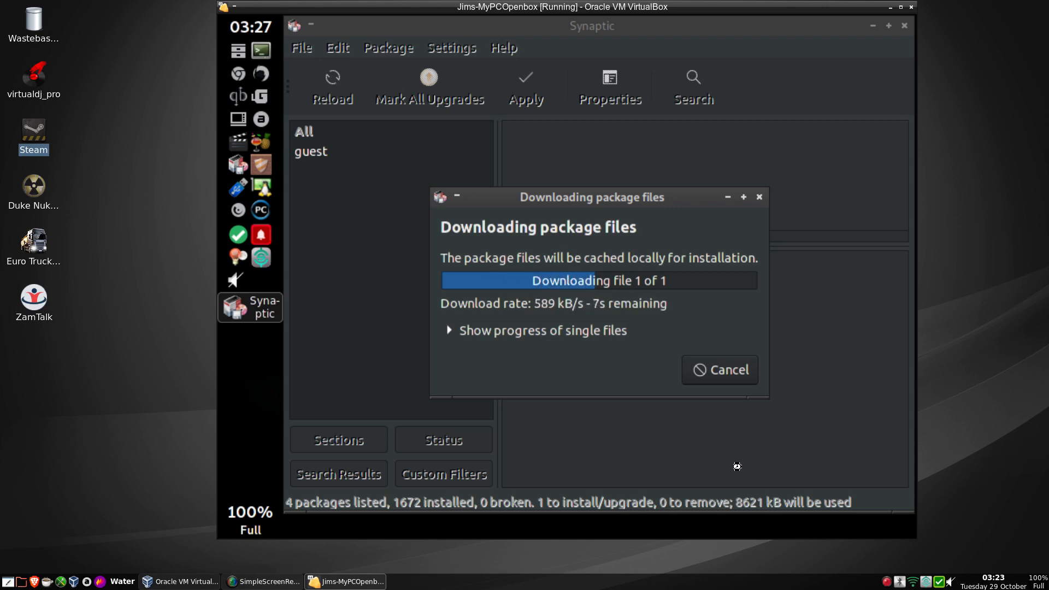
Leave scaled mode, reposition the VM window, and minimize VirtualBox Manager.
key(ctrl+c)
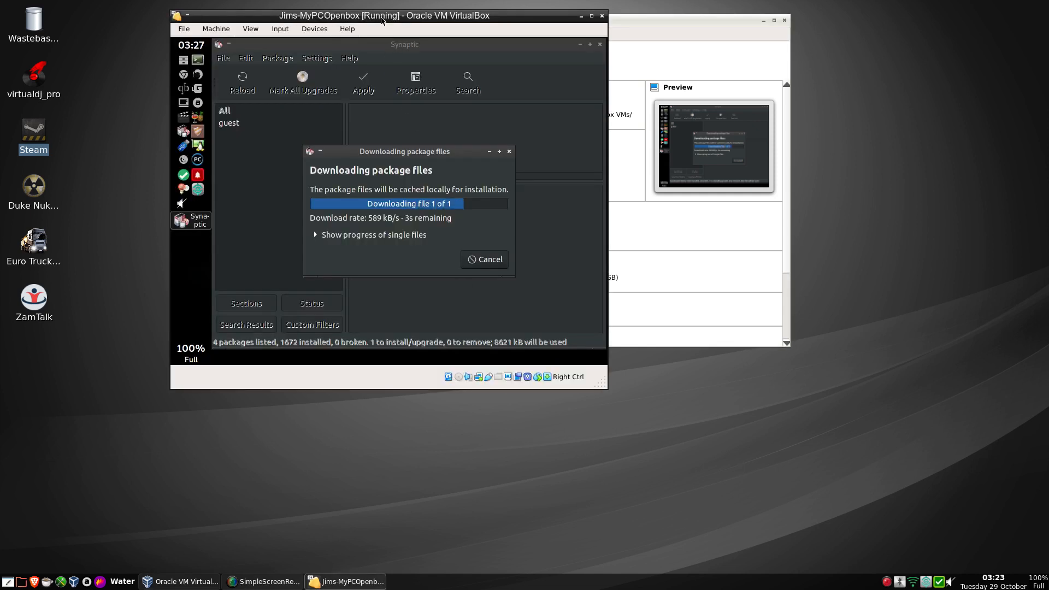
drag(383, 20, 541, 132)
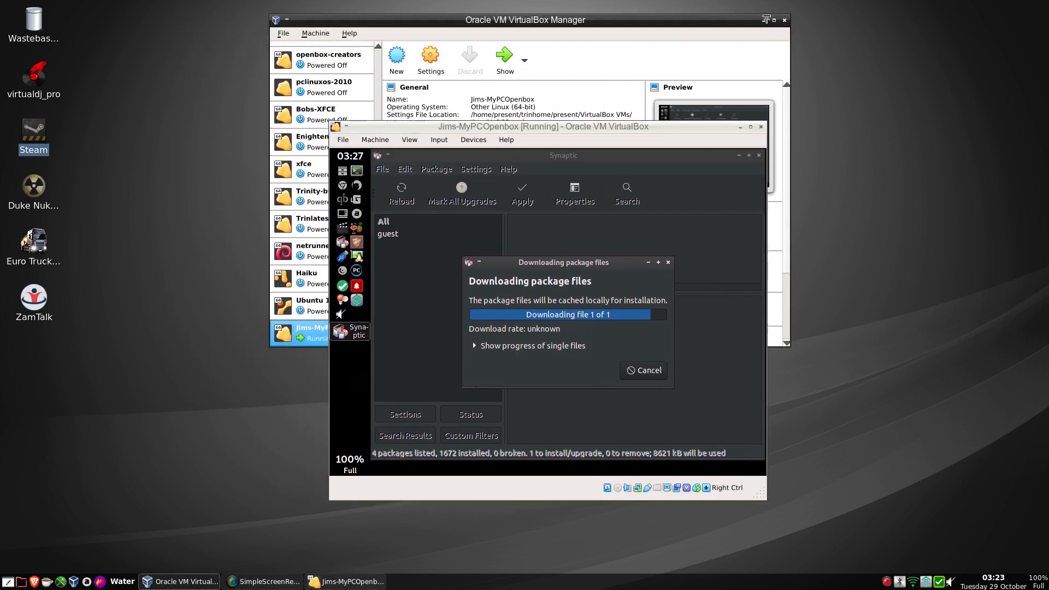
click(766, 20)
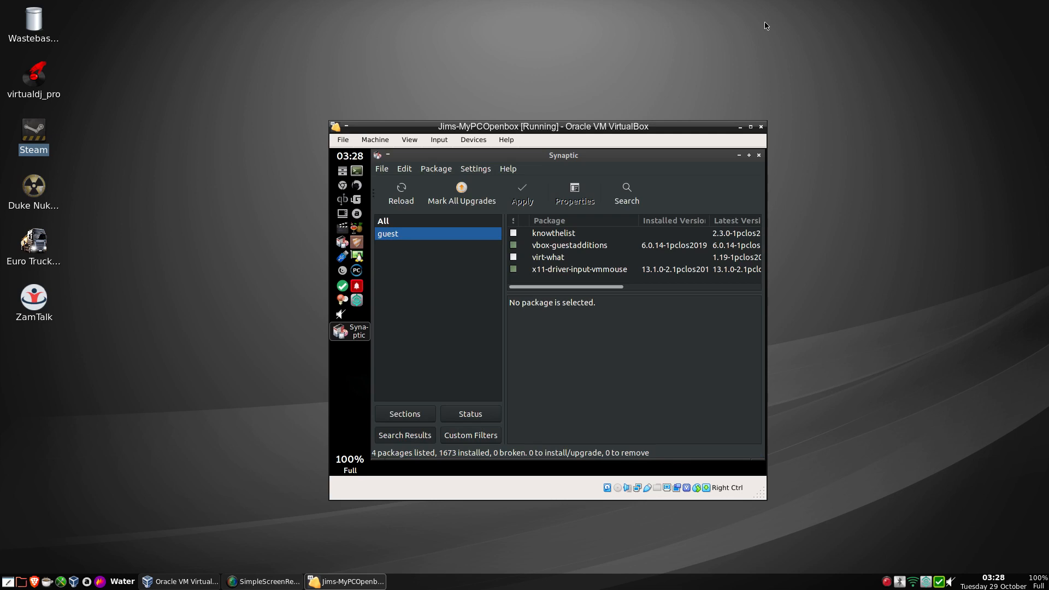
Close Synaptic and reboot the guest into the default PCLinuxOS boot entry.
click(759, 158)
right_click(557, 198)
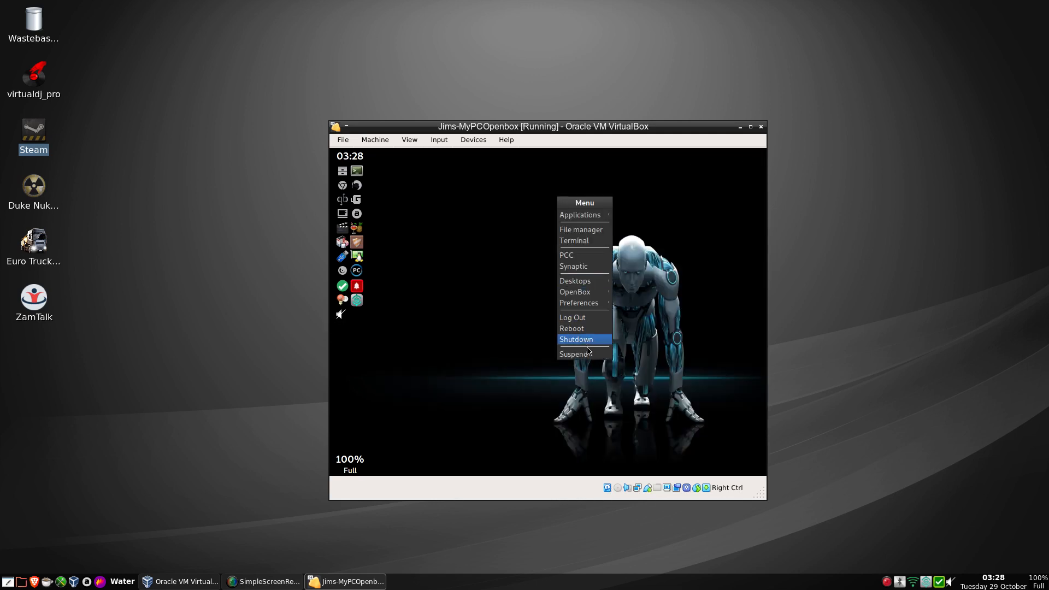
click(581, 330)
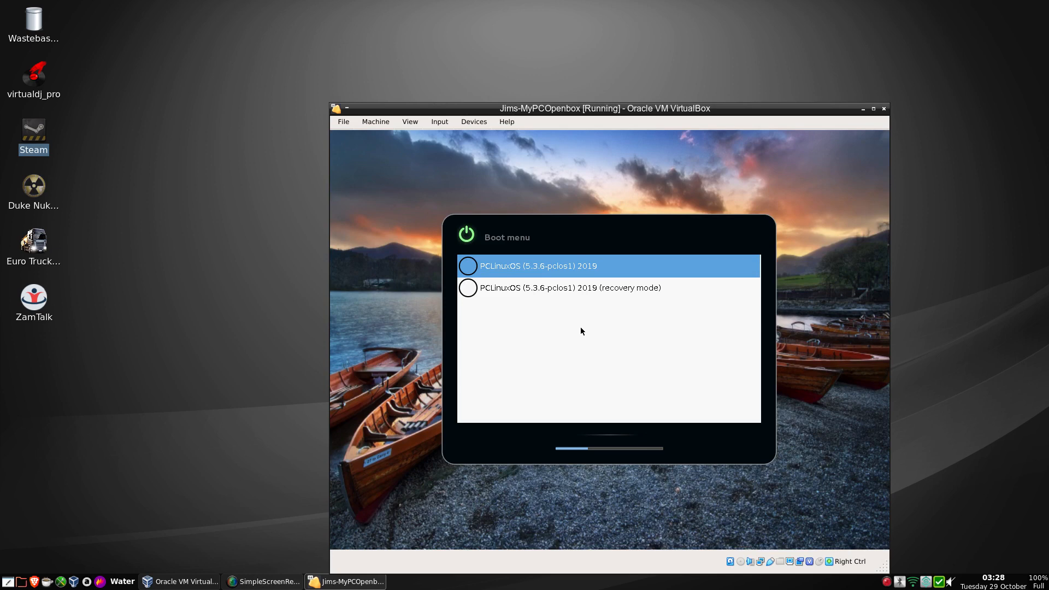
key(Return)
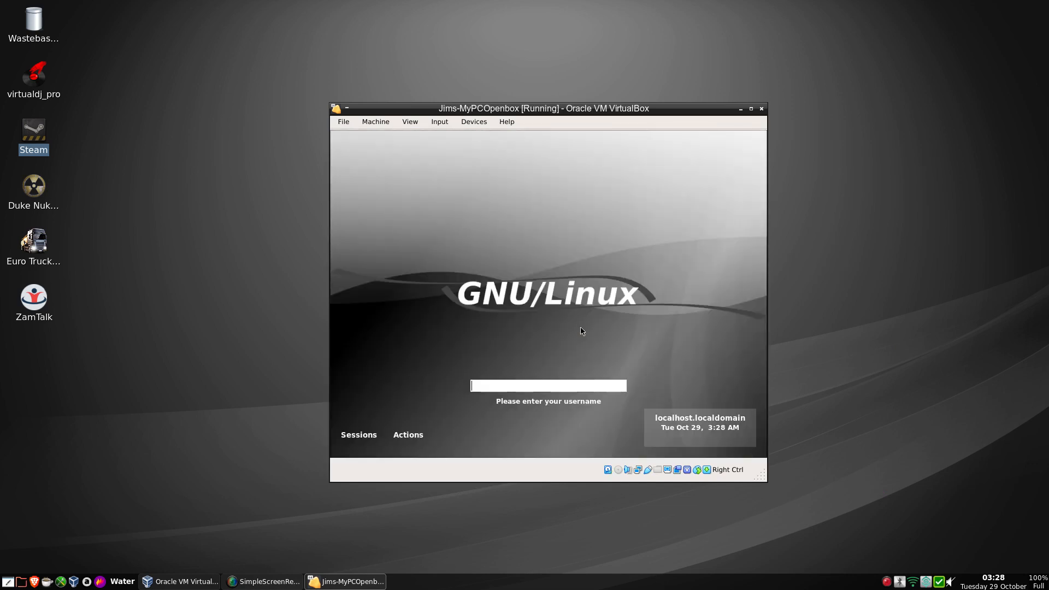
Log in at the login screen with the user's username and password.
text(jim)
key(Return)
text(******)
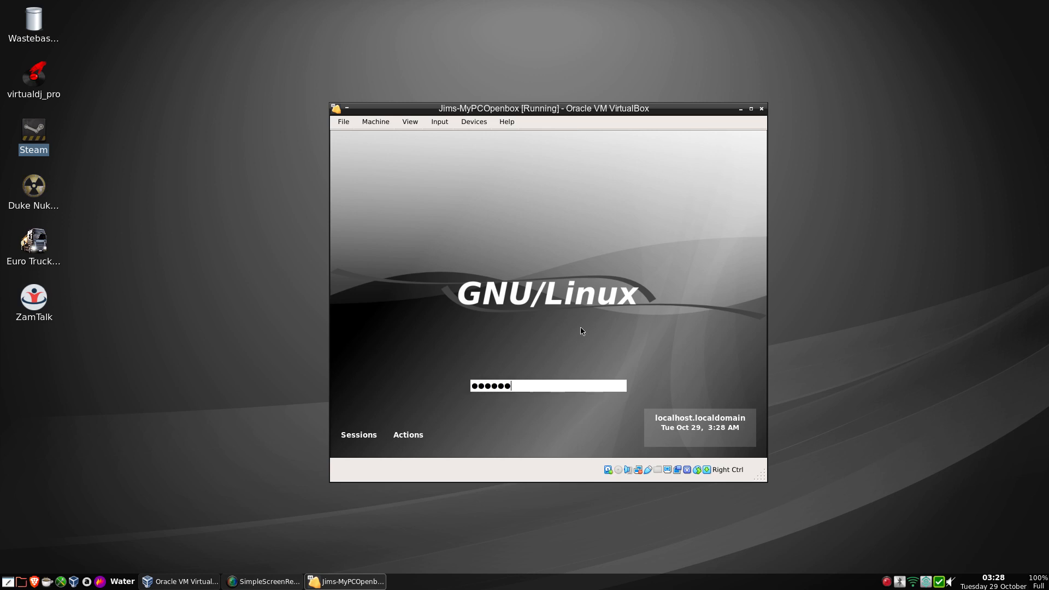
key(Return)
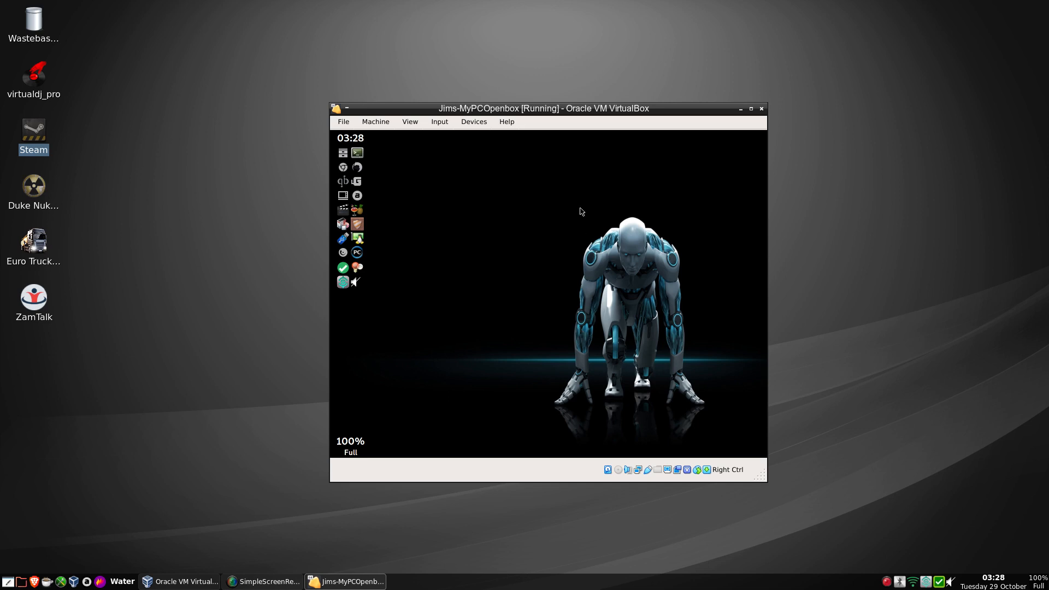
Browse the Openbox desktop menu's submenus, then dismiss it without launching anything.
right_click(513, 184)
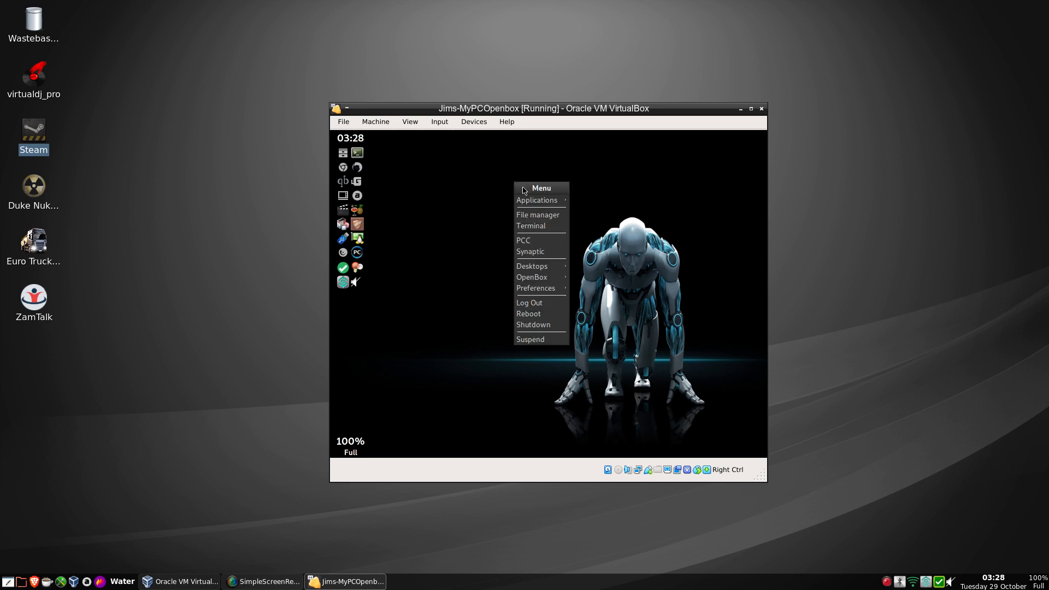
mouse_move(534, 205)
mouse_move(623, 204)
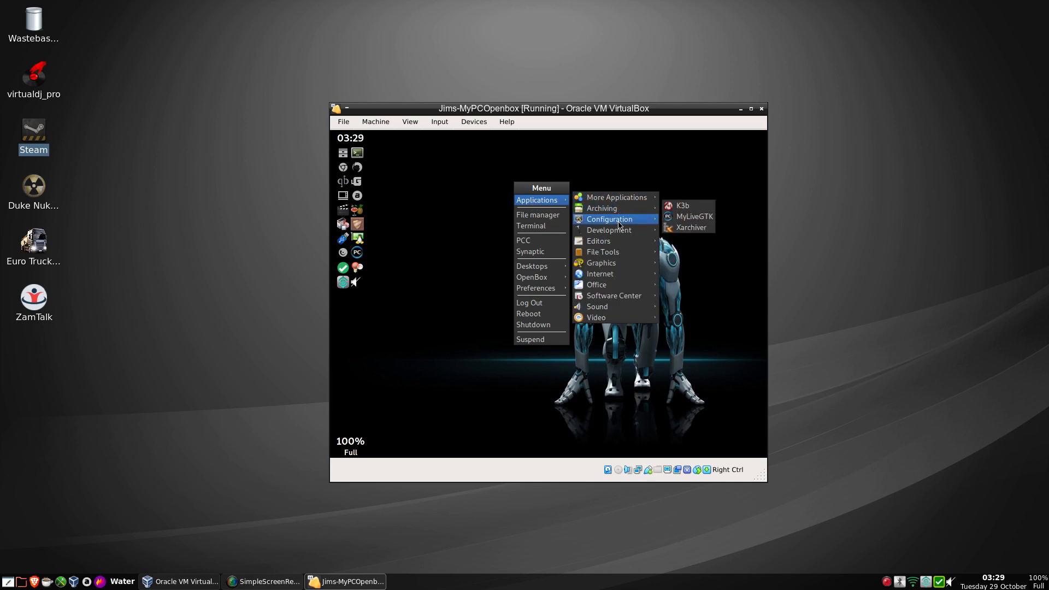
mouse_move(620, 224)
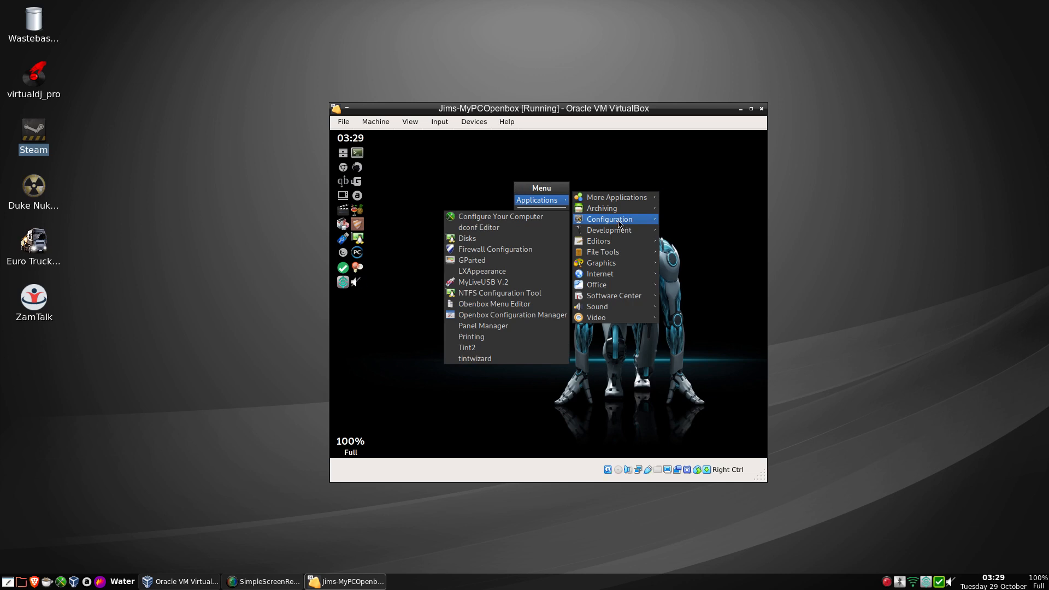
mouse_move(618, 298)
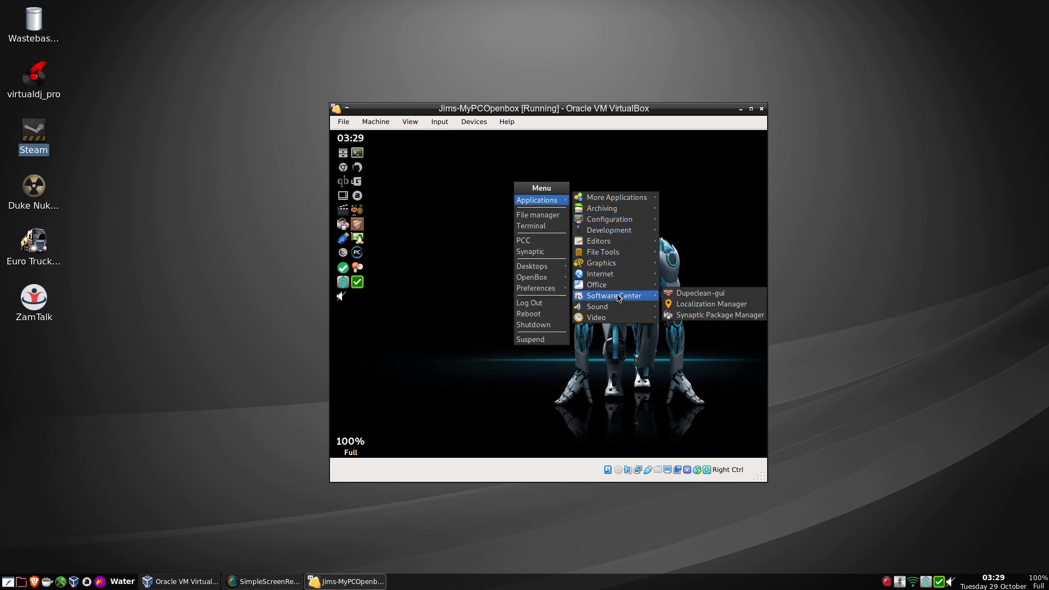
mouse_move(618, 322)
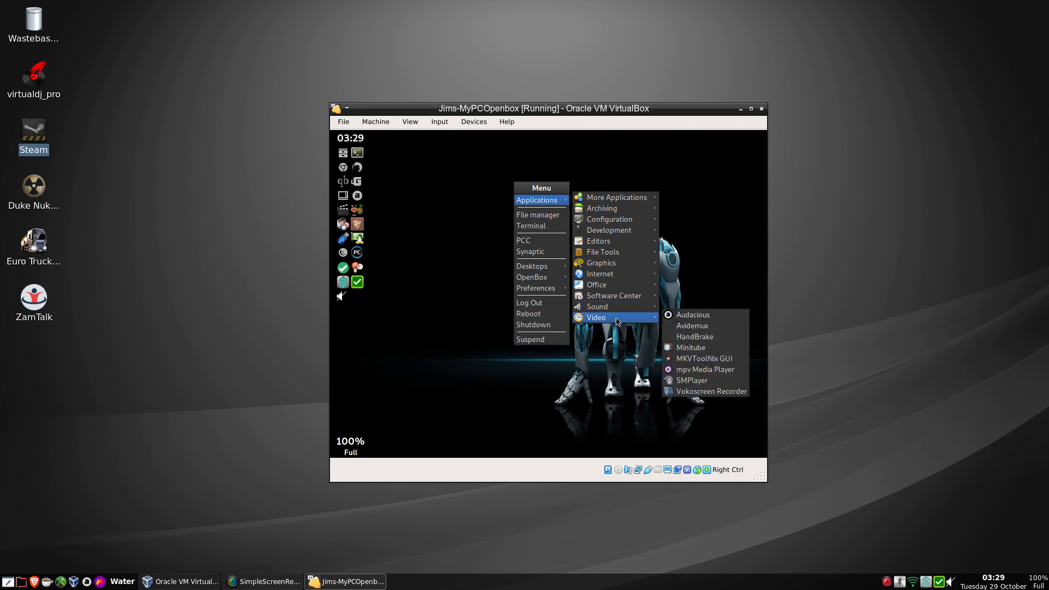
click(612, 387)
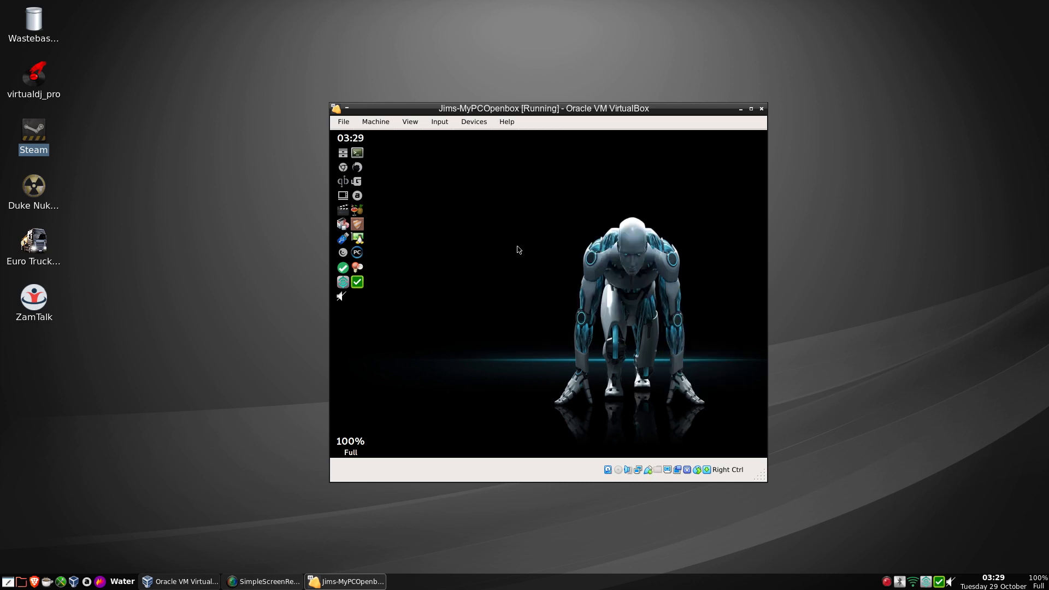
Reopen the desktop menu and navigate to Applications > Software Center.
right_click(504, 202)
mouse_move(526, 219)
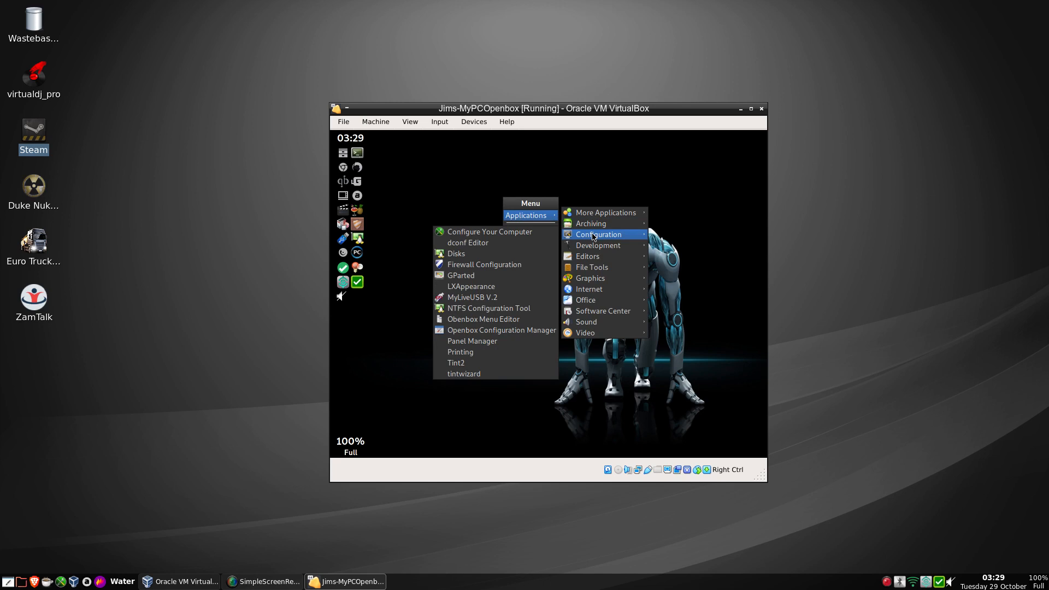
mouse_move(596, 261)
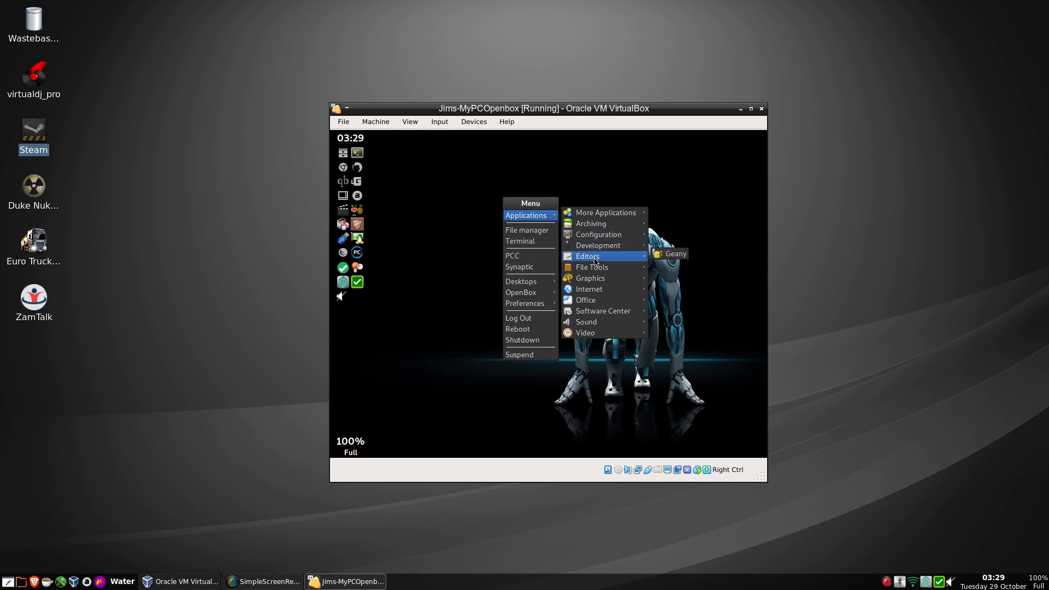
mouse_move(602, 313)
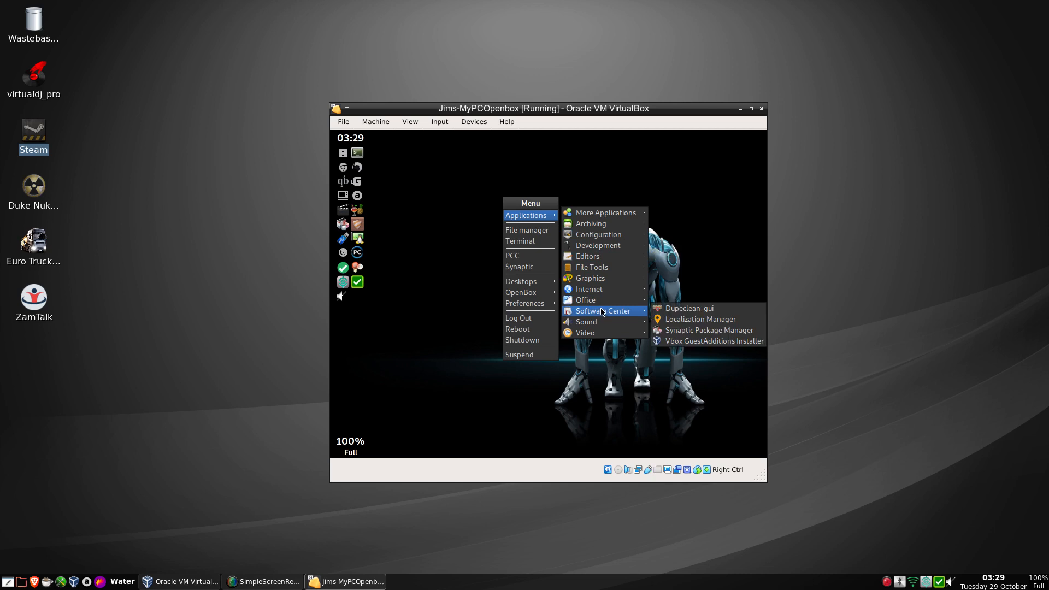
Run Vbox GuestAdditions Installer with the admin password, maximize the VM, and dismiss the success message.
click(676, 345)
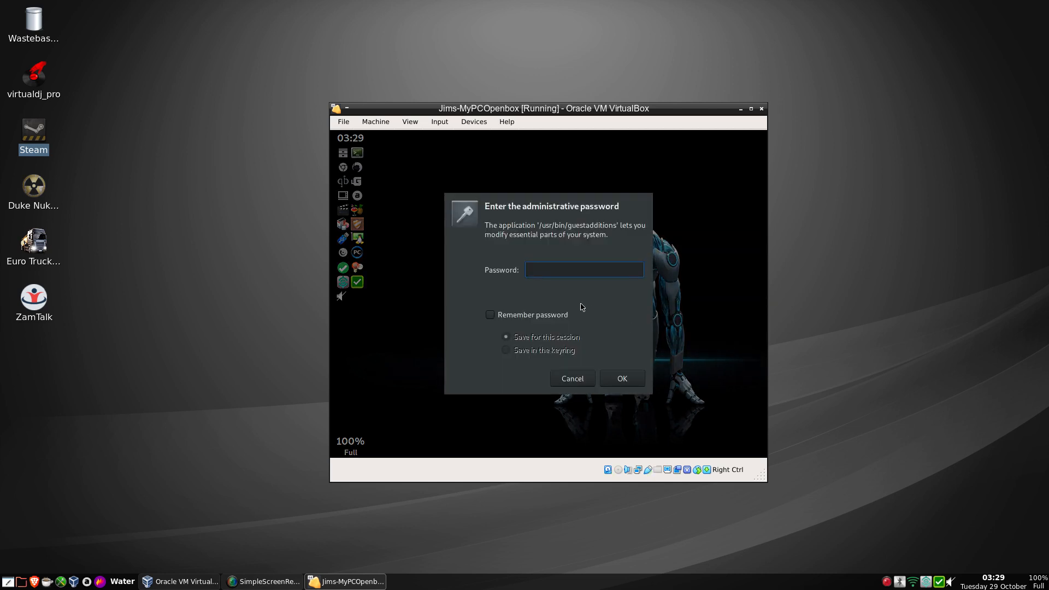
text(******)
key(Return)
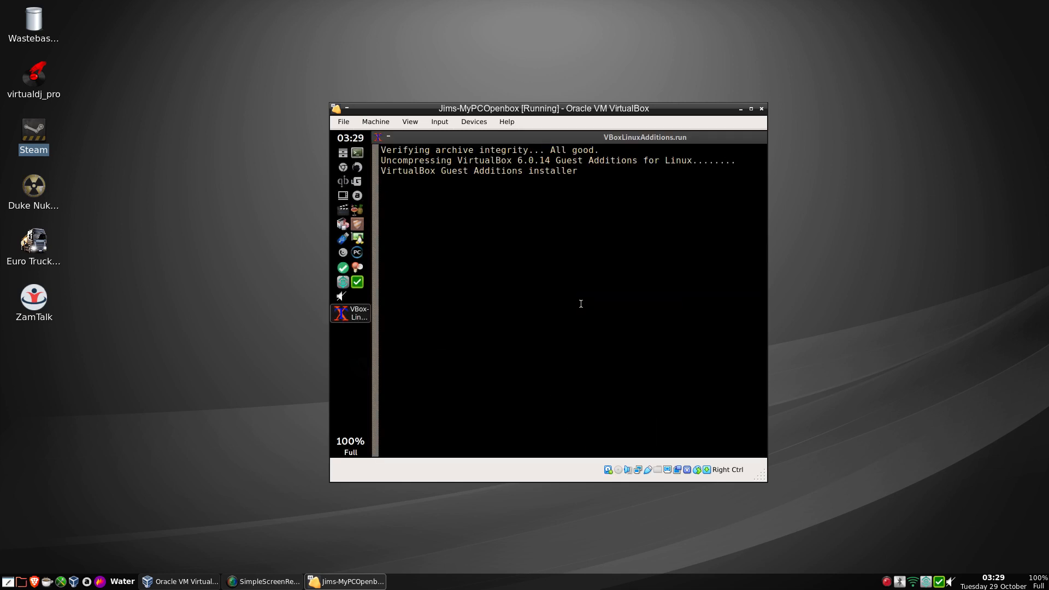
click(751, 109)
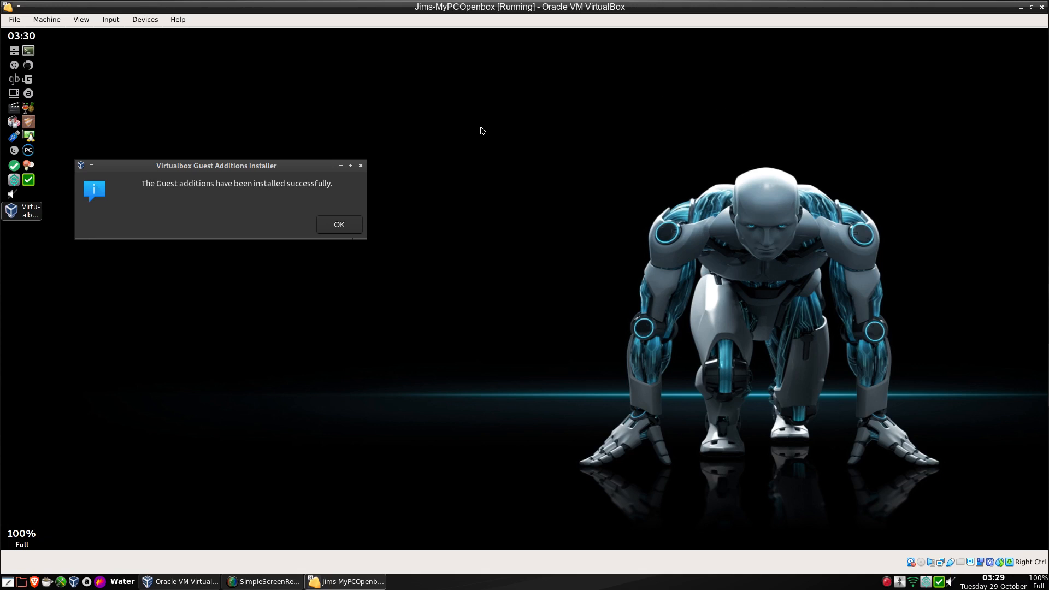
click(339, 226)
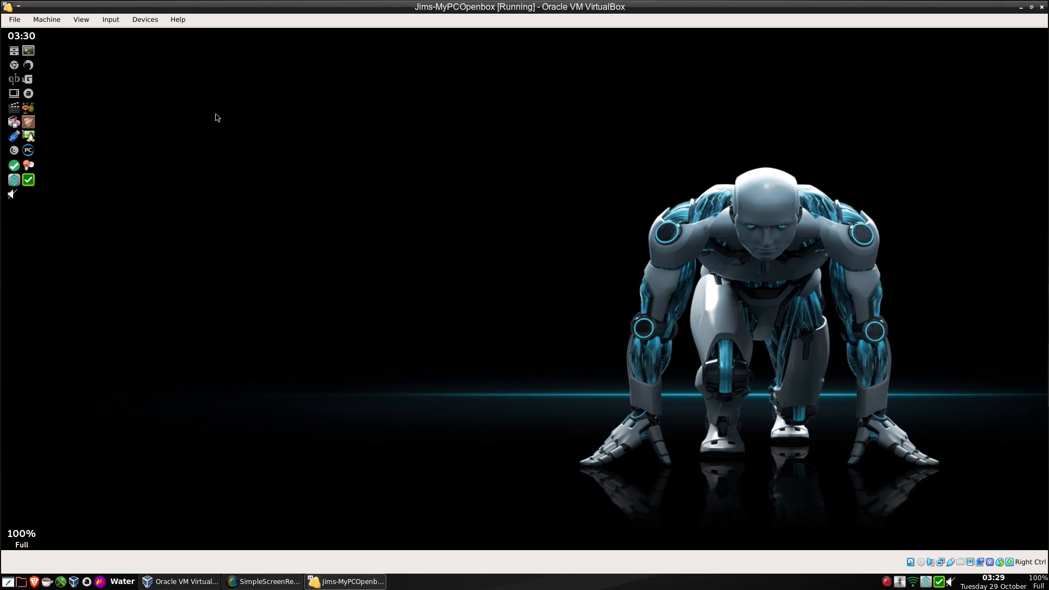
right_click(373, 125)
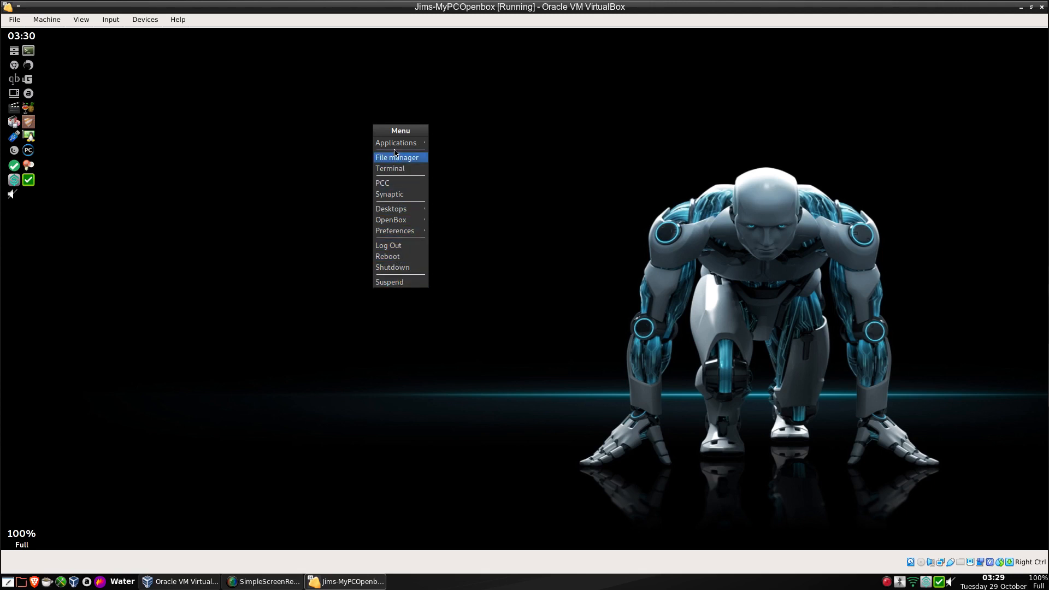
mouse_move(396, 142)
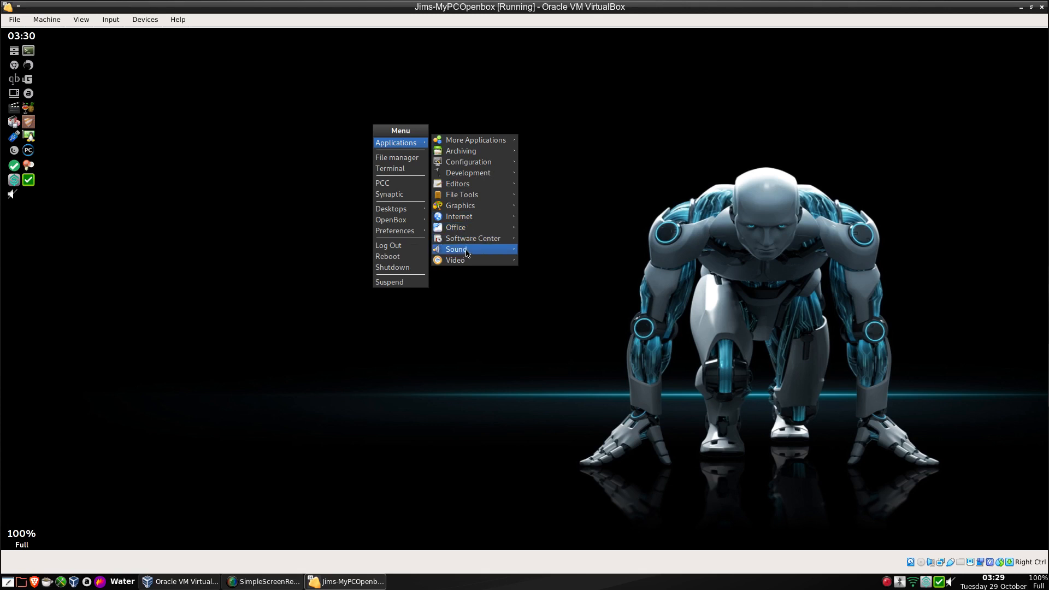
mouse_move(465, 251)
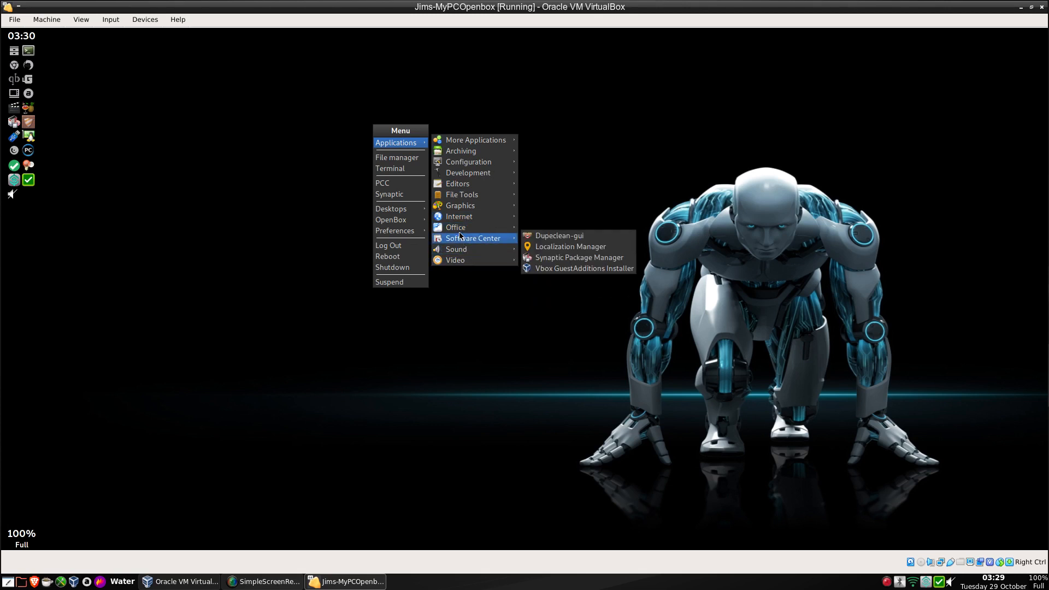
mouse_move(460, 227)
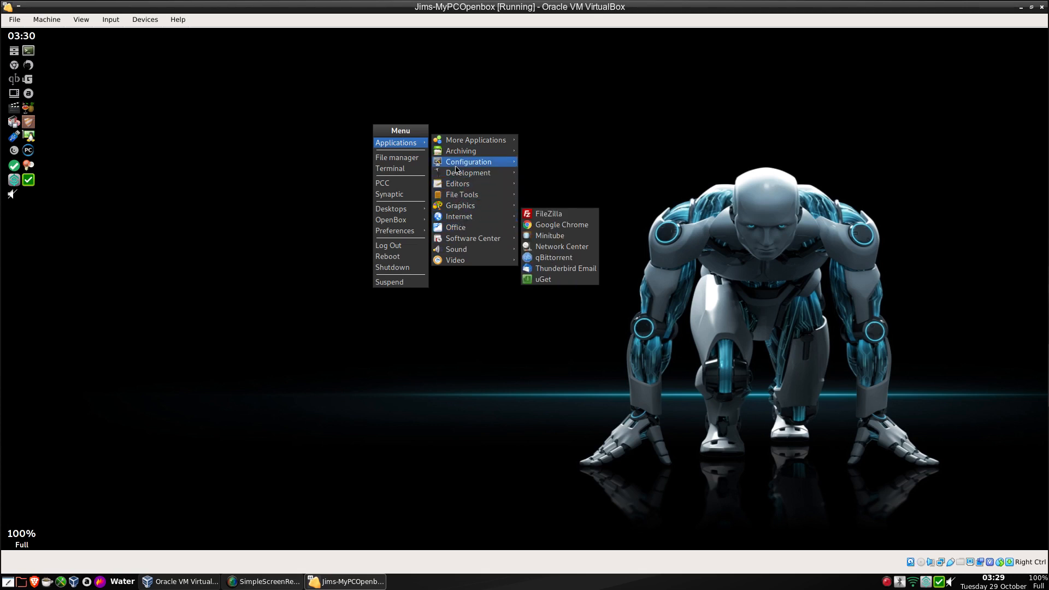
mouse_move(456, 143)
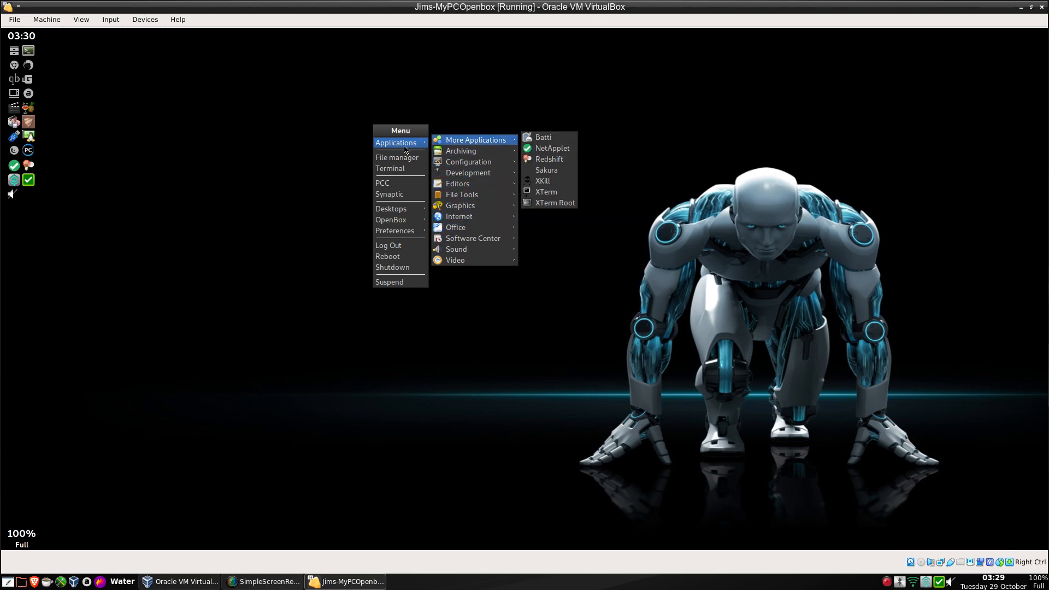
click(403, 199)
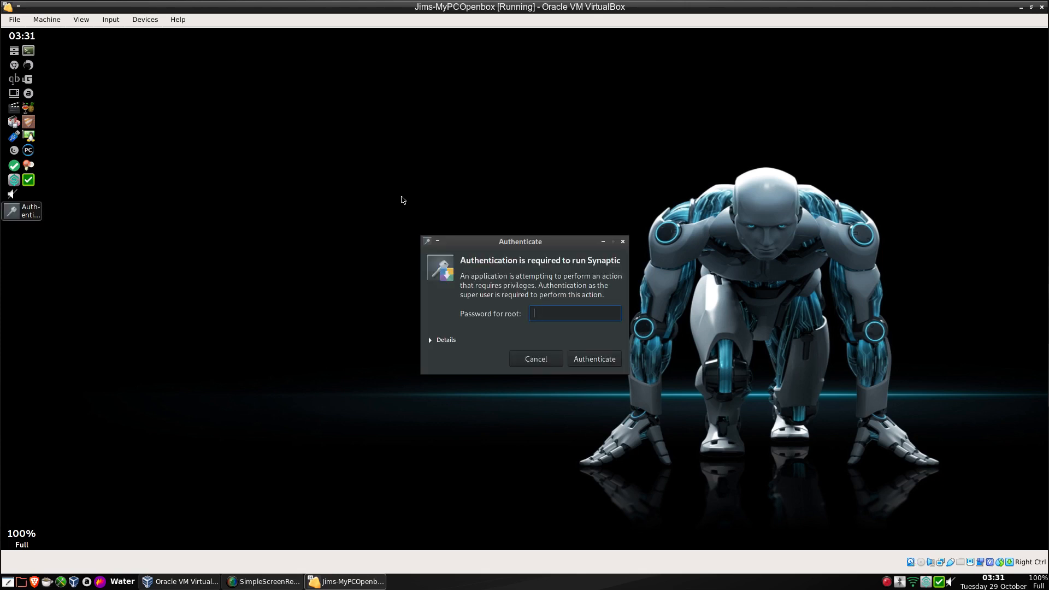
text(••••••••)
key(Return)
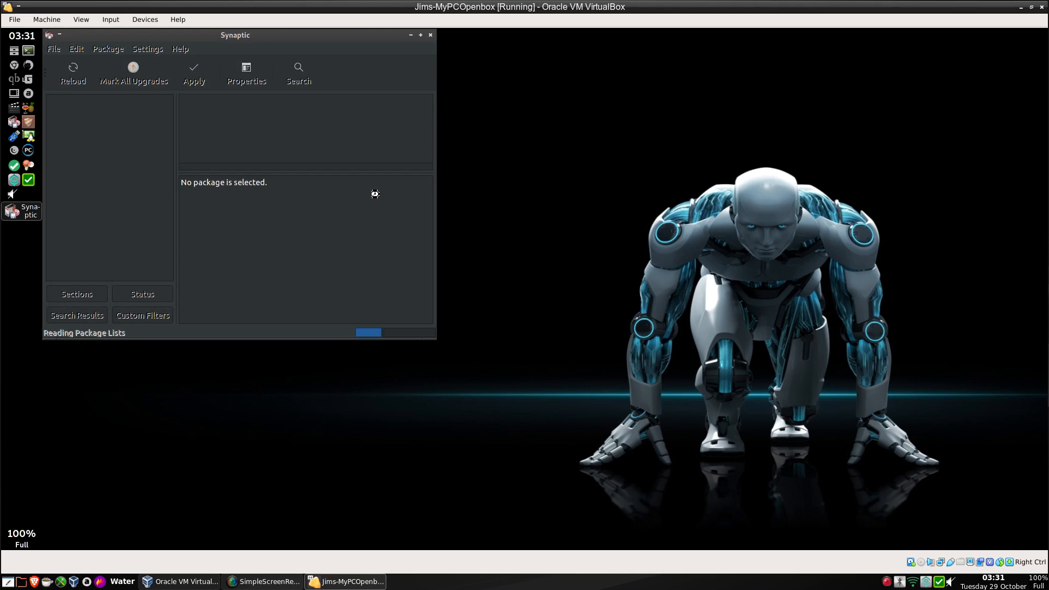
drag(260, 40, 528, 173)
click(570, 216)
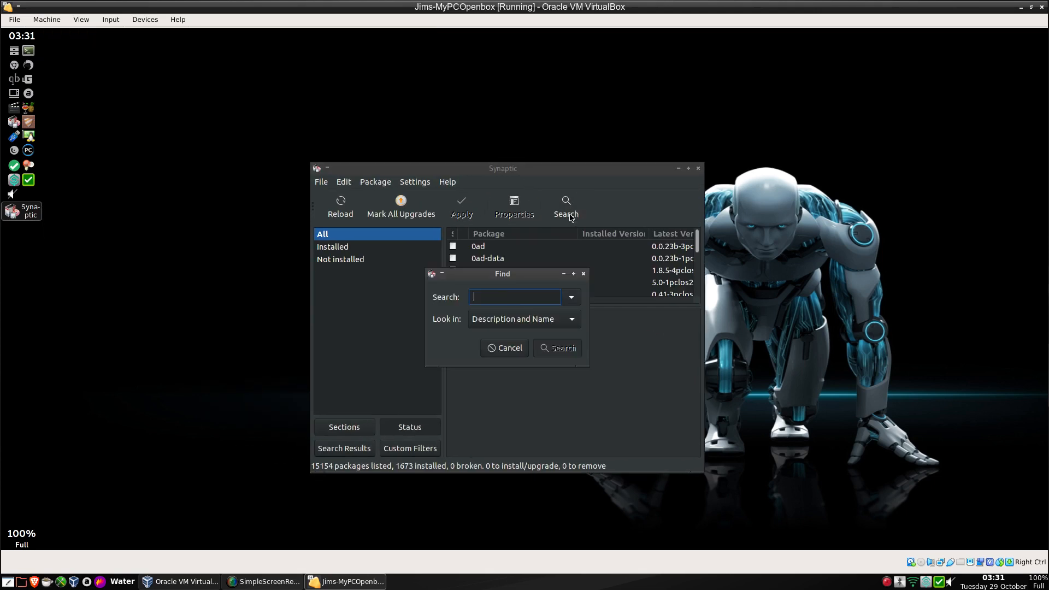
text(test-media)
key(Return)
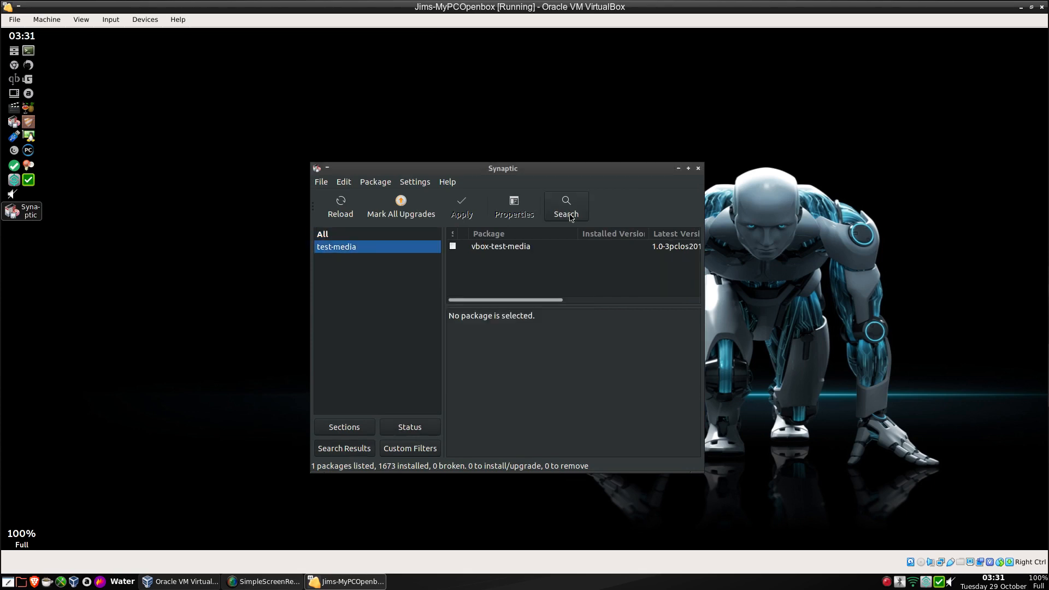
click(487, 249)
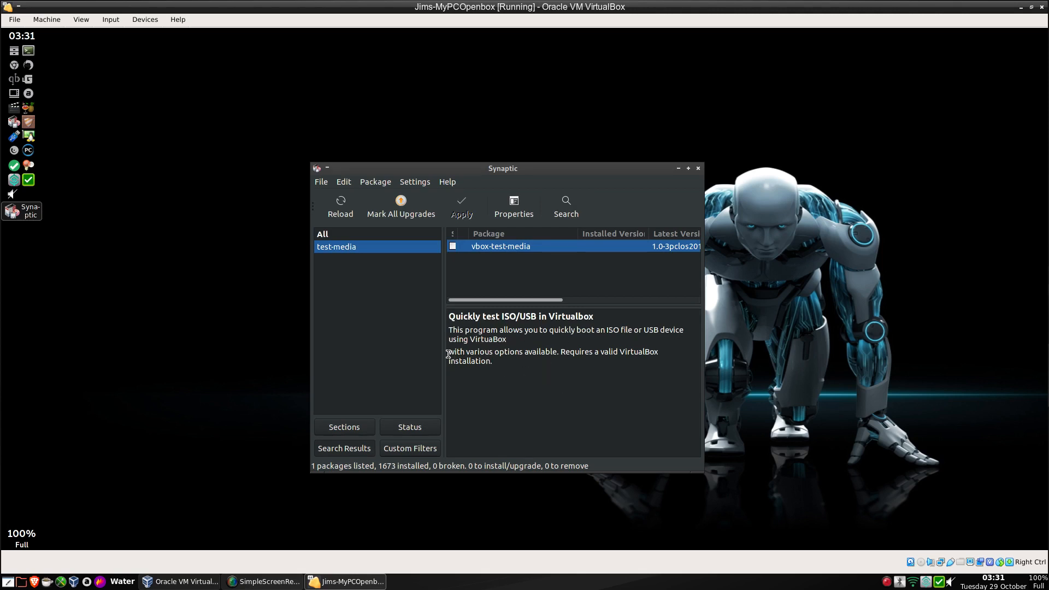
click(698, 169)
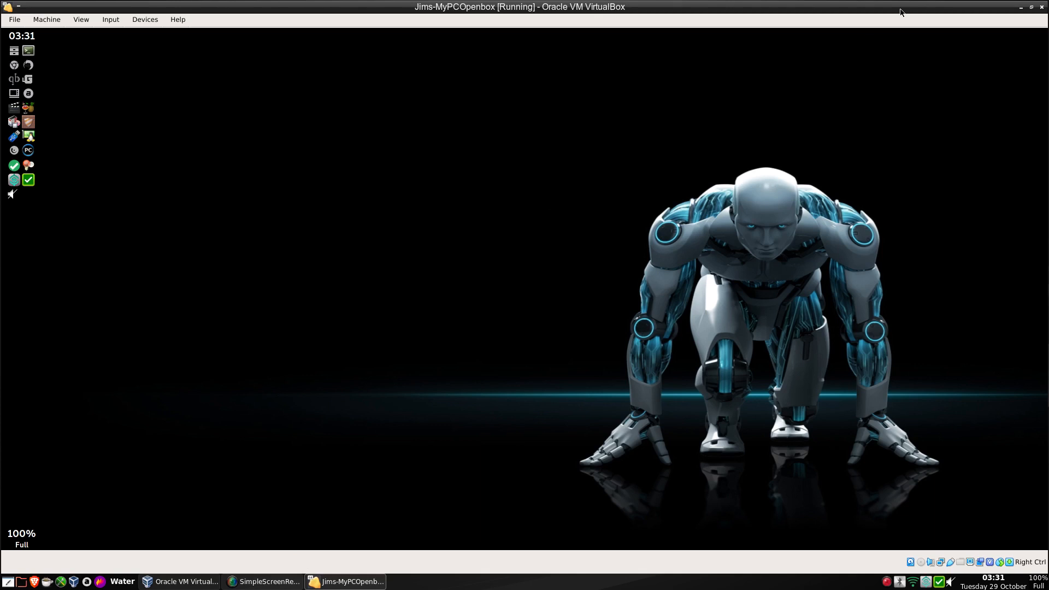
Cancel powering off the VM and launch Synaptic from the desktop menu with the root password.
click(1042, 10)
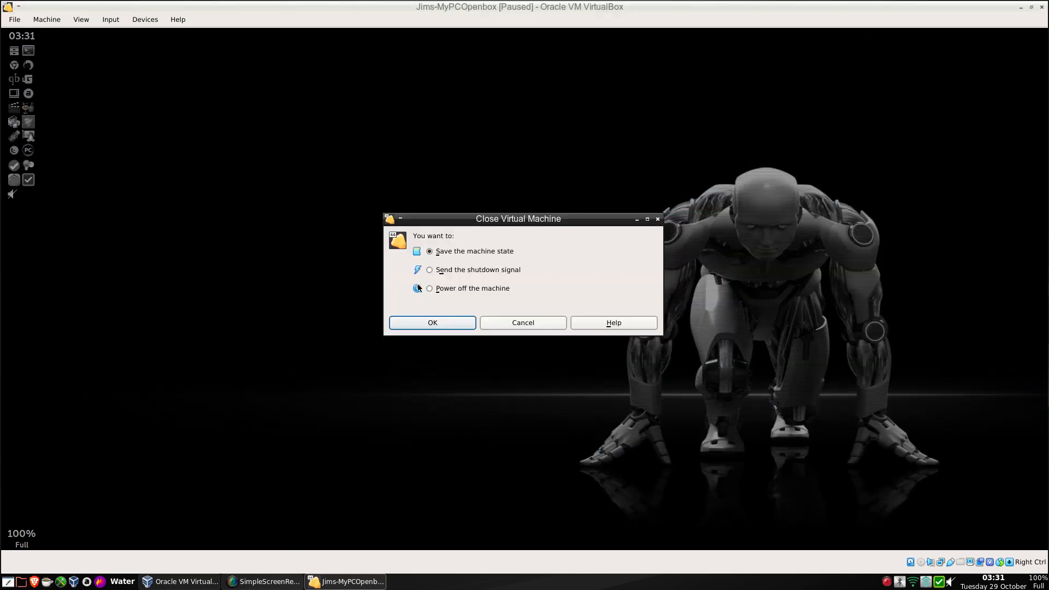
click(430, 290)
click(522, 323)
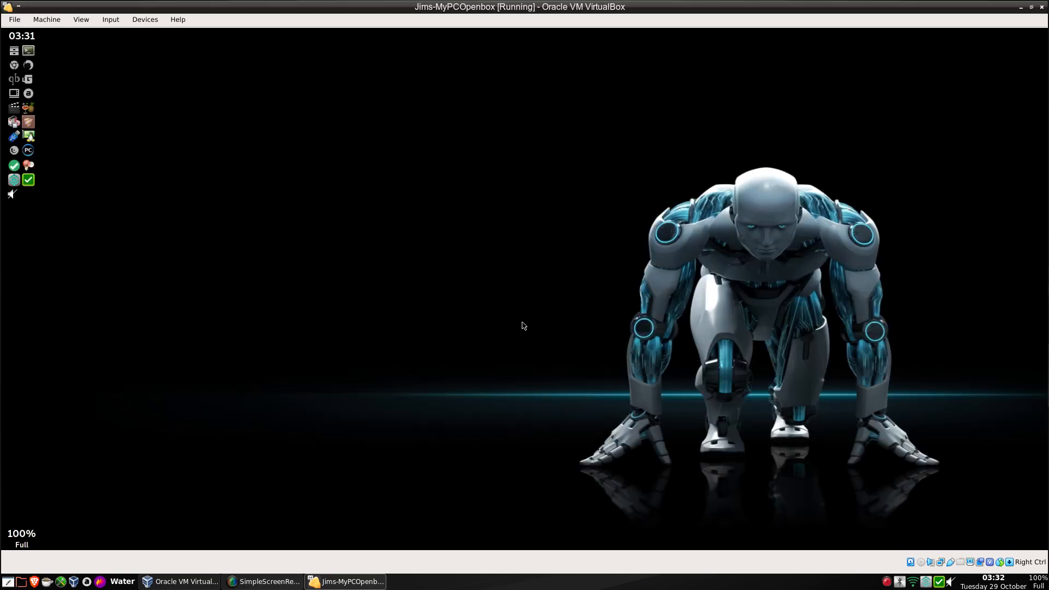
right_click(384, 163)
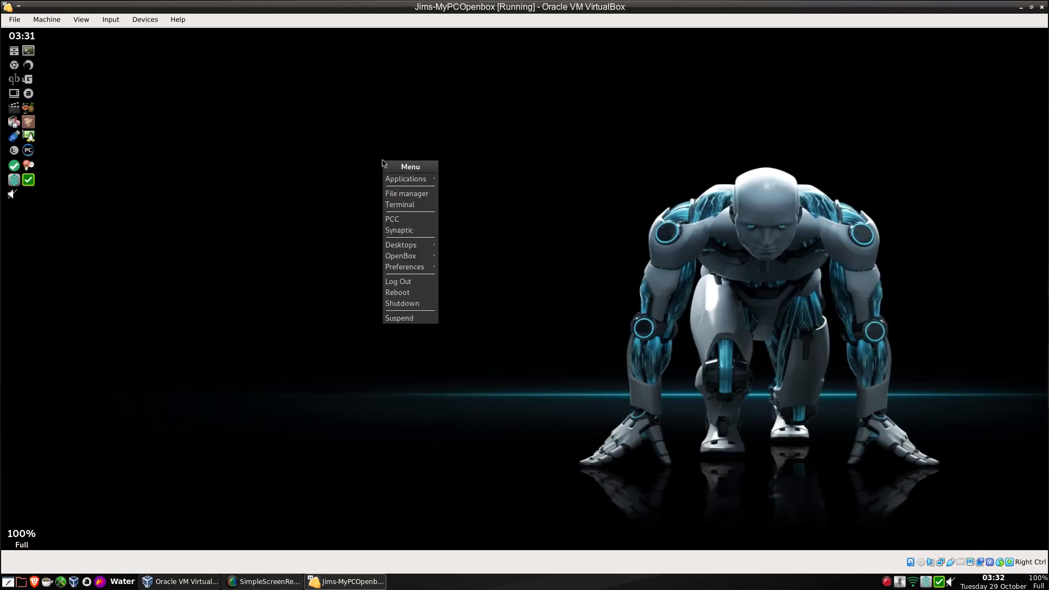
click(414, 233)
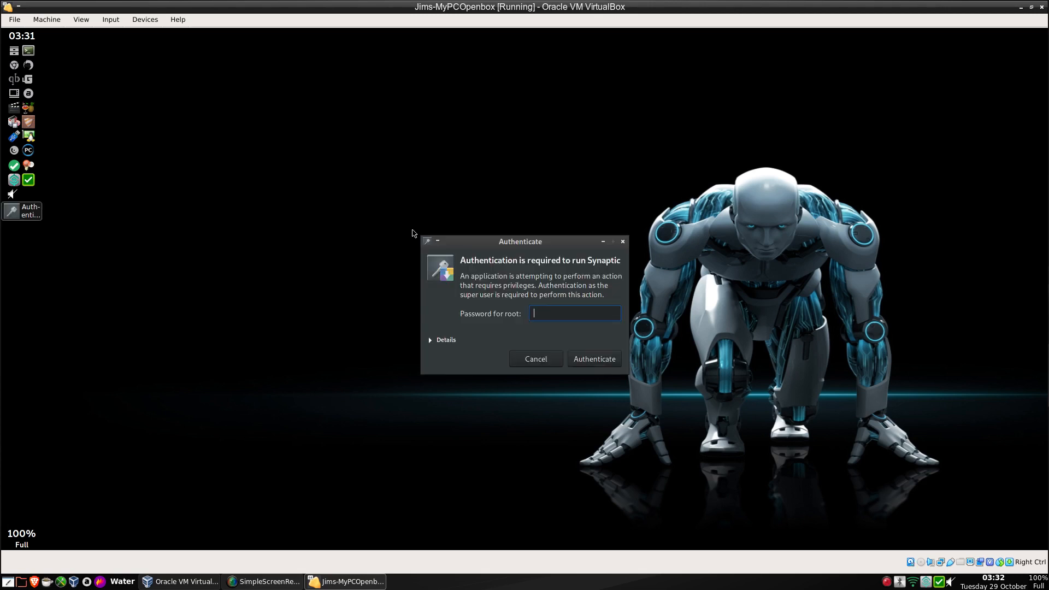
text(*****)
key(Return)
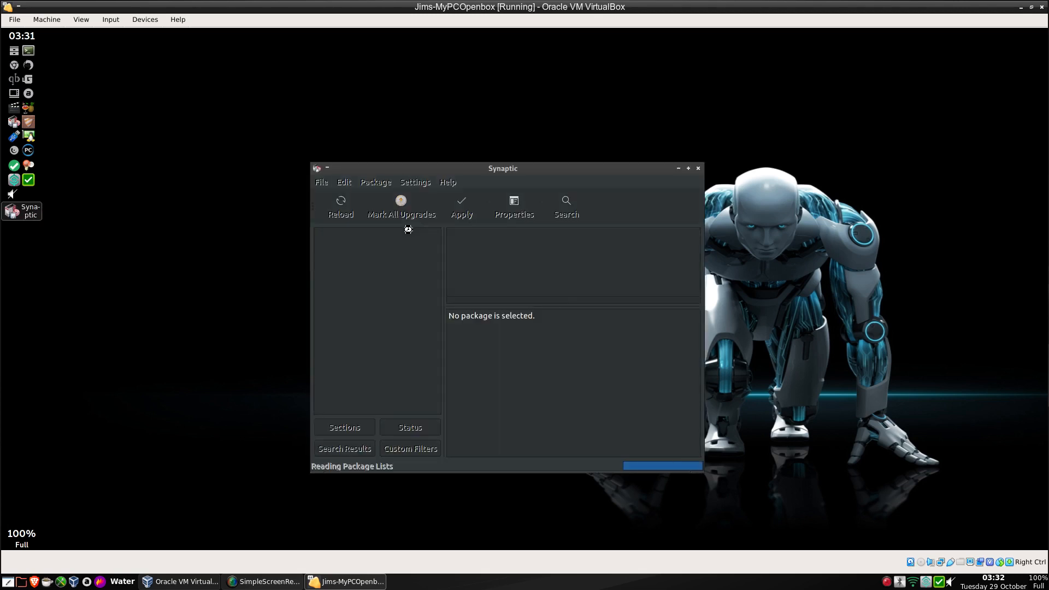
Search for grub2splash and mark it for installation.
click(568, 210)
text(gr)
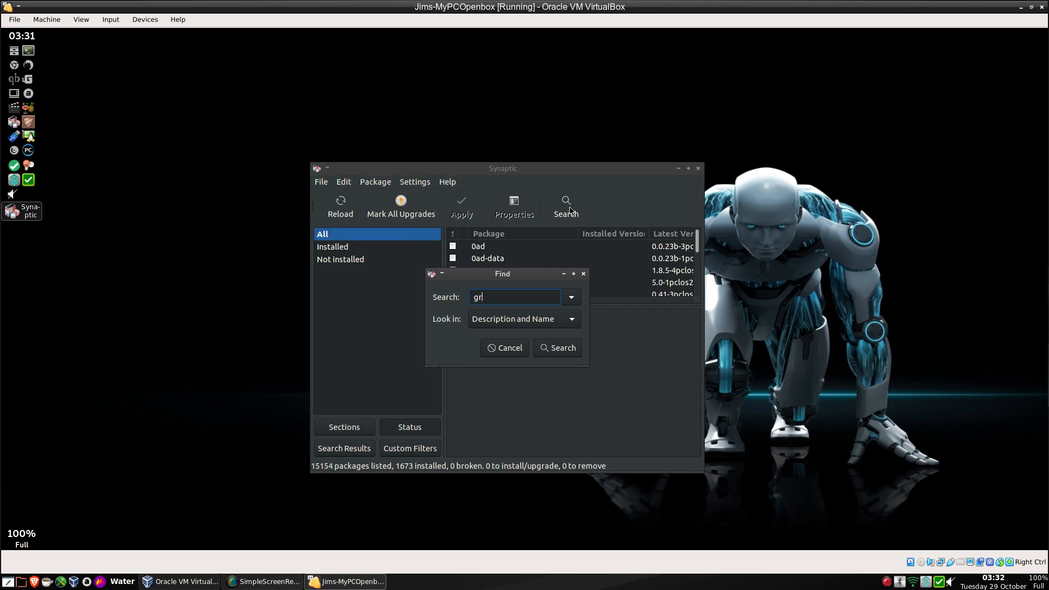
text(ub2splash)
key(Return)
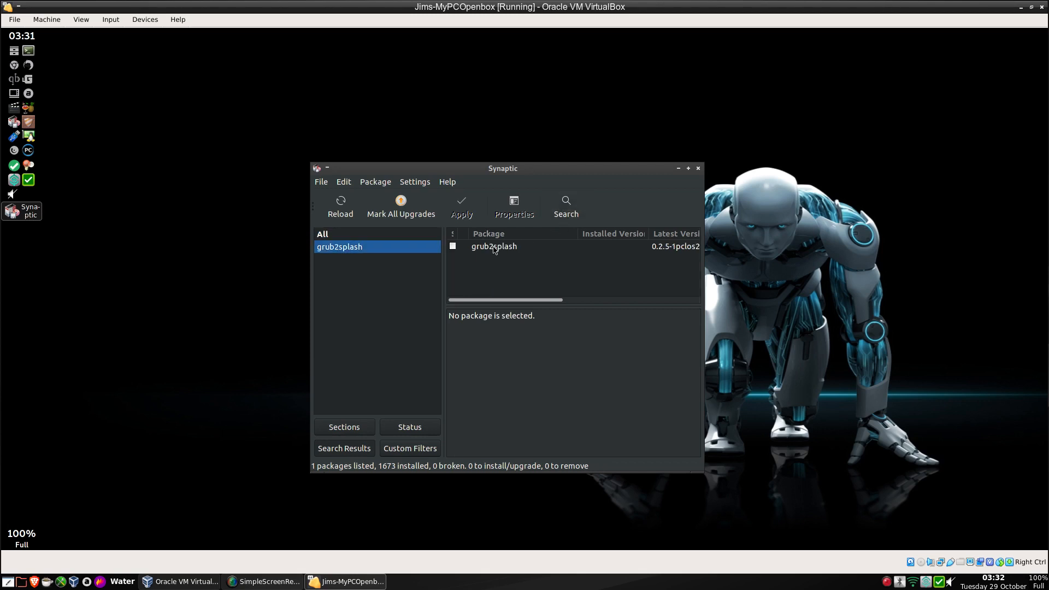
click(452, 246)
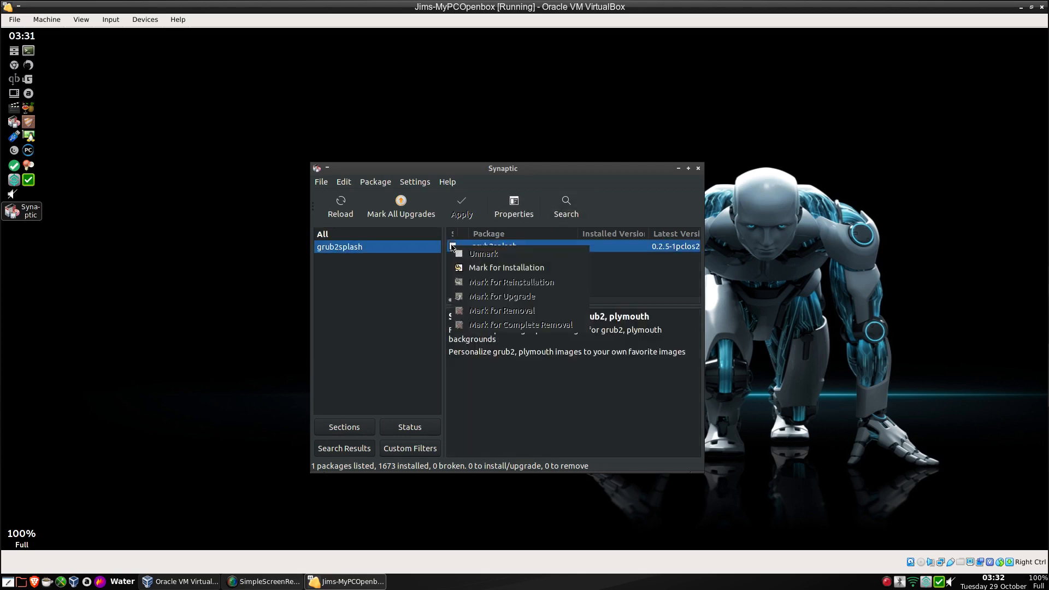
click(494, 267)
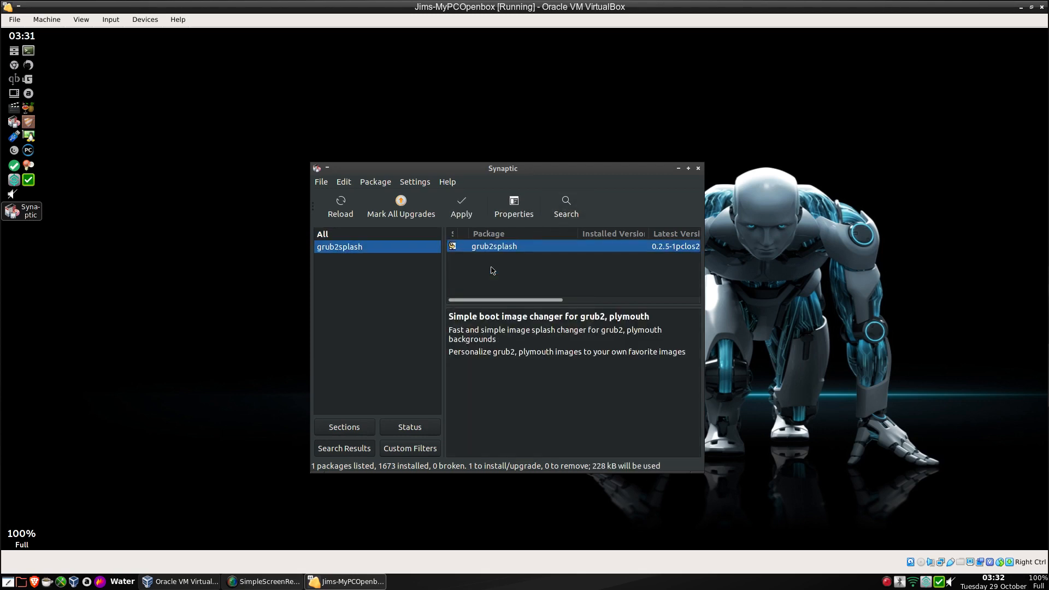
Search for imagemag, apply the marked grub2splash install, and close Synaptic.
click(565, 215)
text(im)
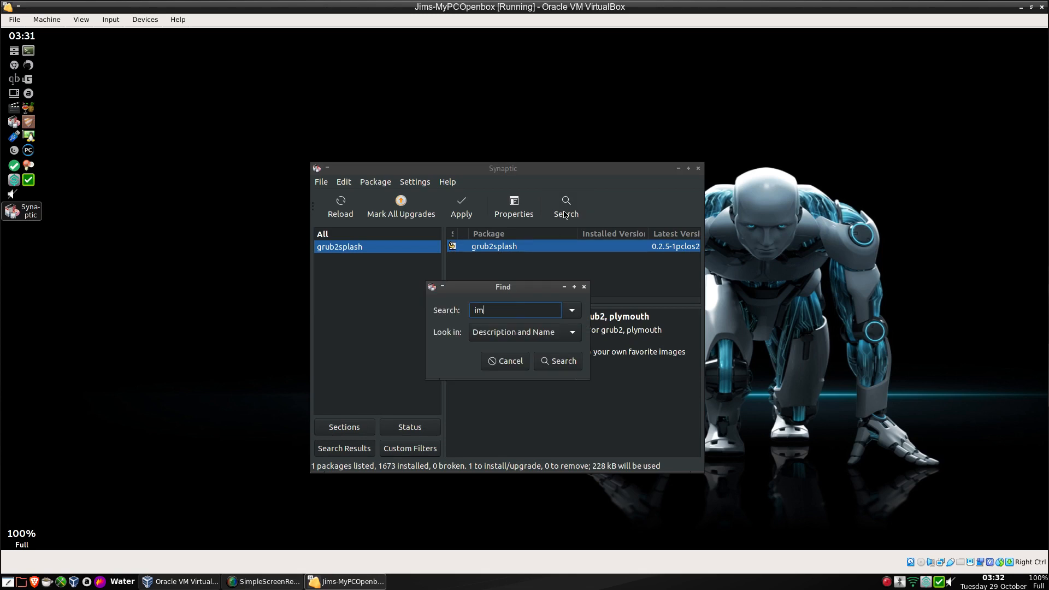
text(agemag)
key(Return)
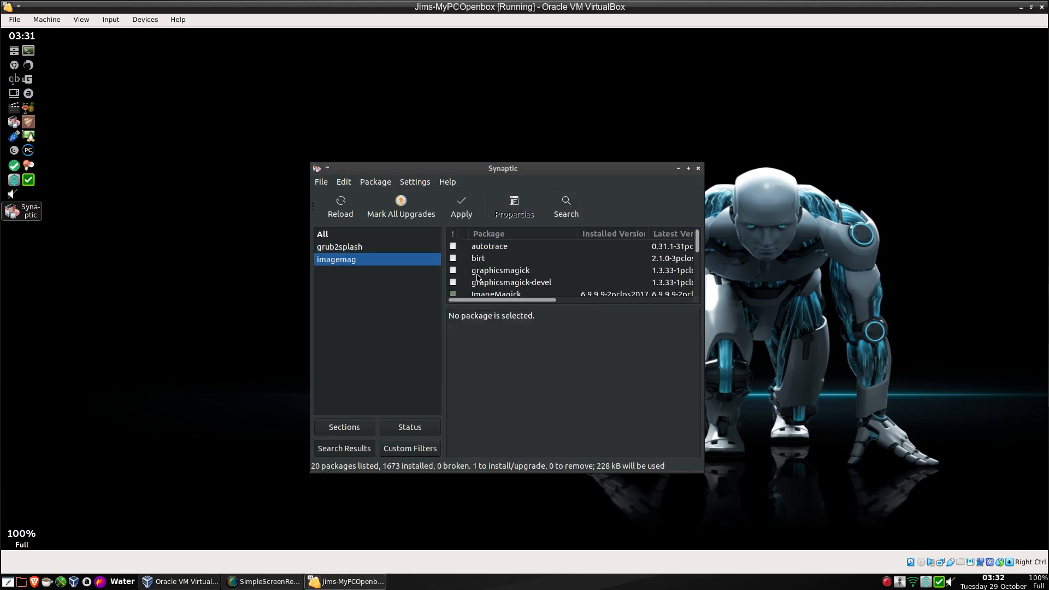
scroll(477, 277, down, 1)
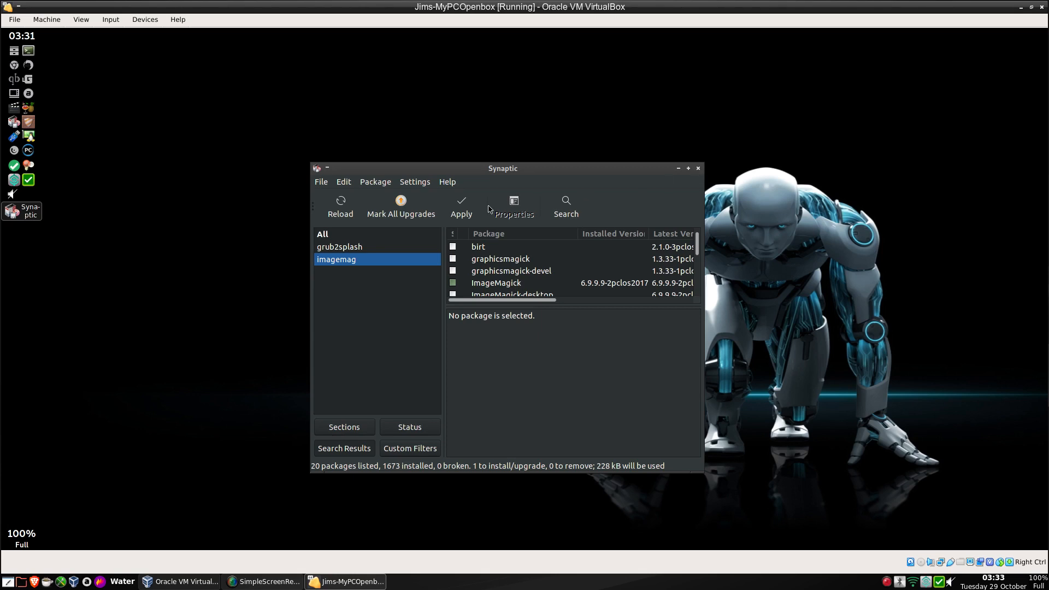
click(462, 207)
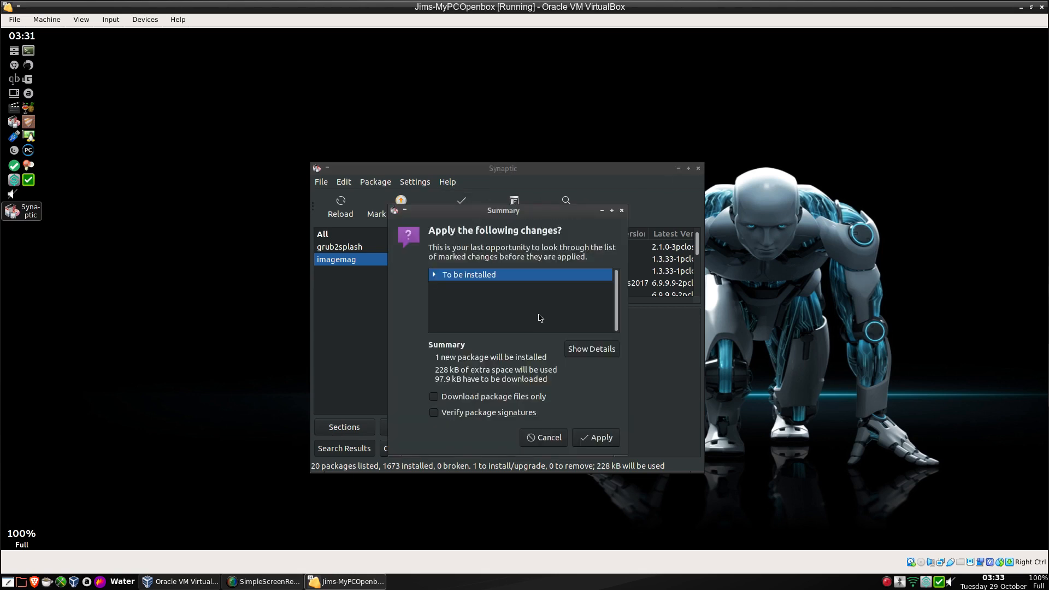
click(602, 439)
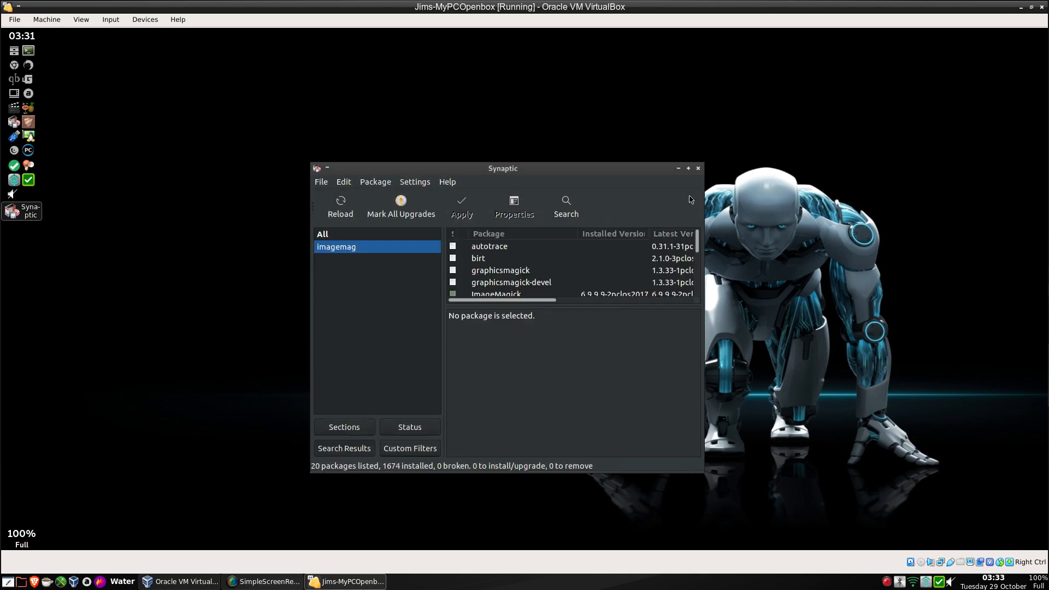
click(698, 169)
Browse the guest desktop menu's submenus and dismiss it.
right_click(507, 136)
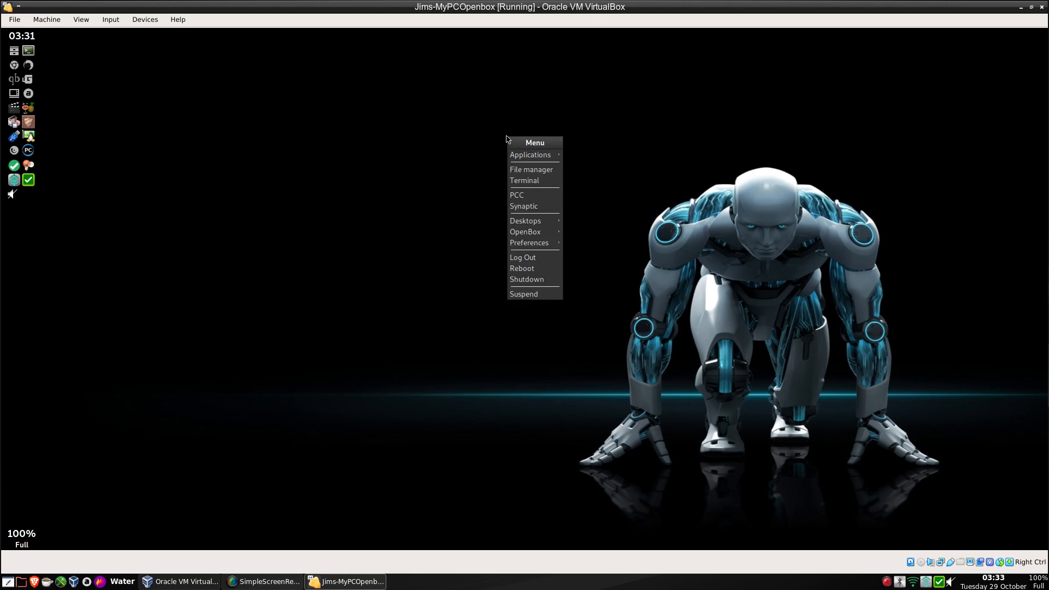
mouse_move(528, 156)
mouse_move(596, 155)
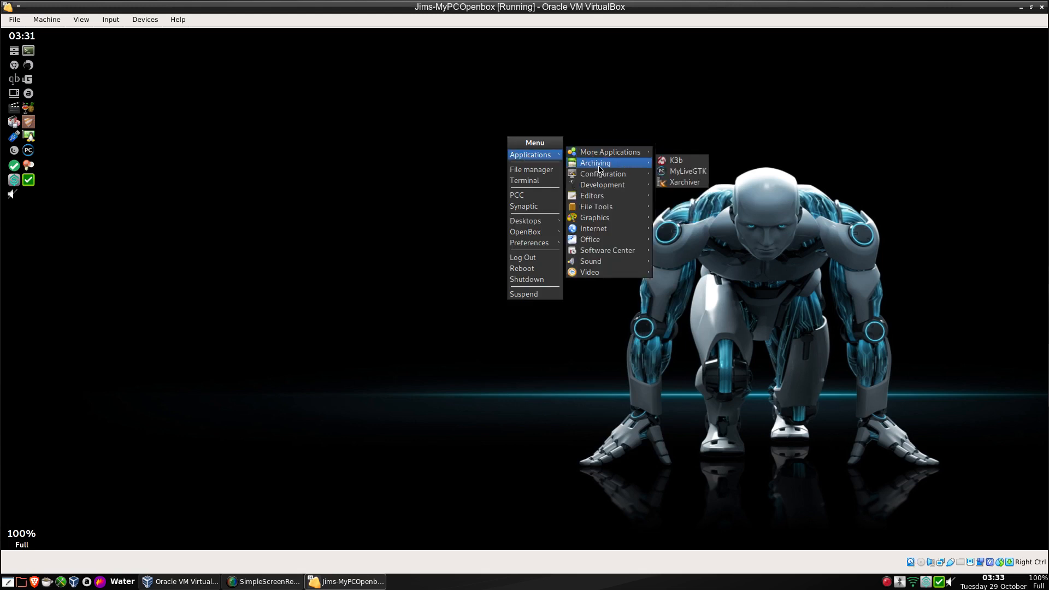
click(611, 366)
Launch Grub2Splash with the admin password, move it aside, and open the home folder.
right_click(434, 135)
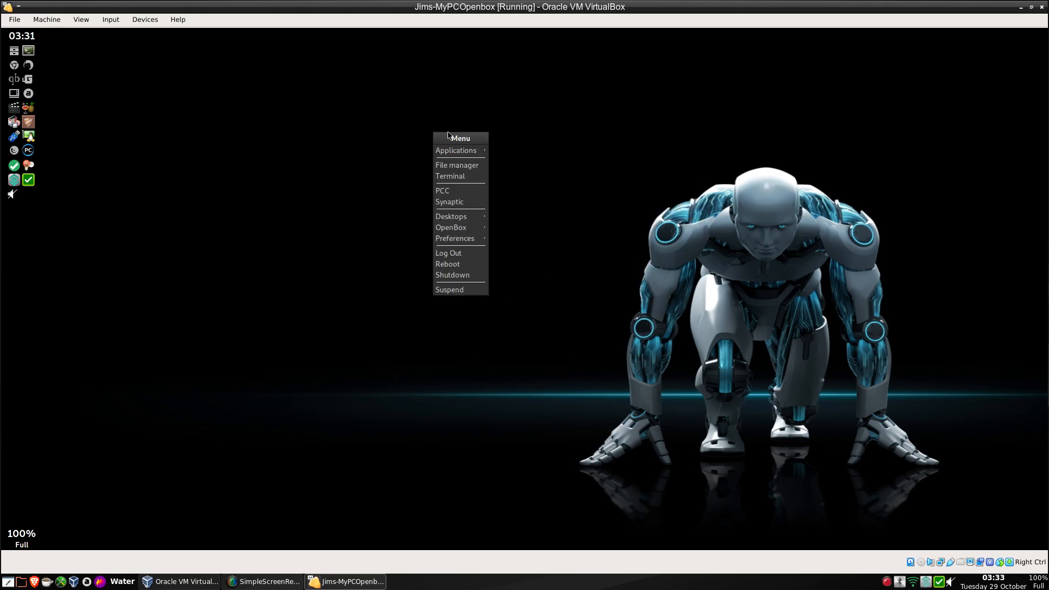
mouse_move(466, 154)
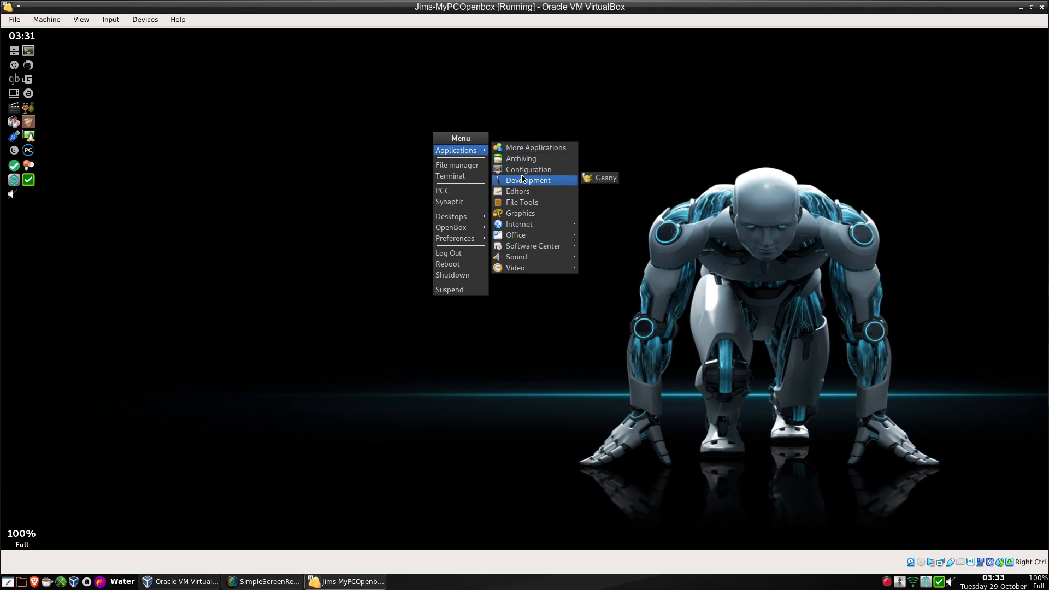
mouse_move(524, 172)
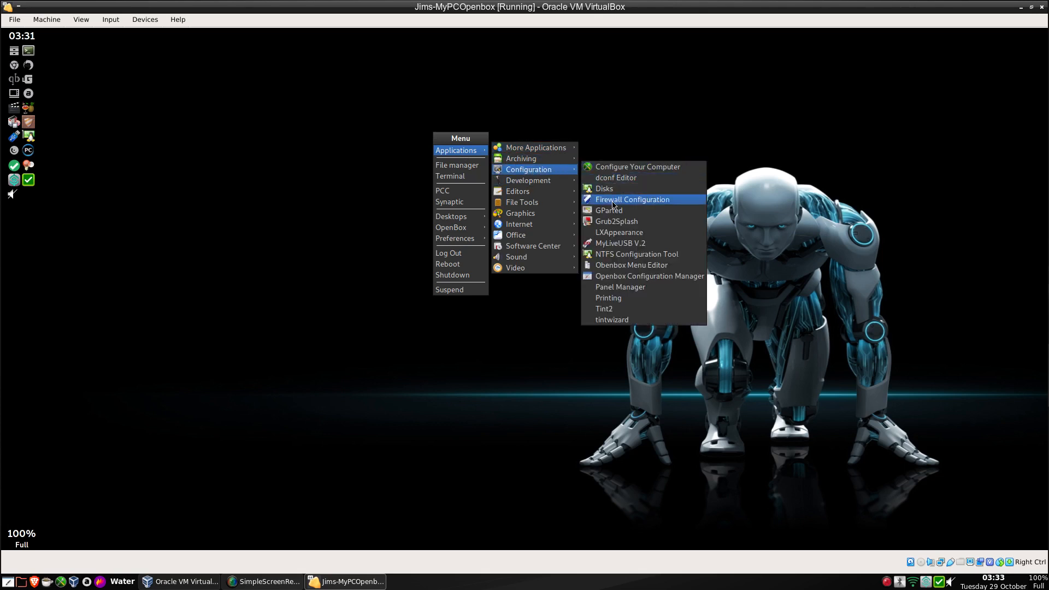
click(616, 221)
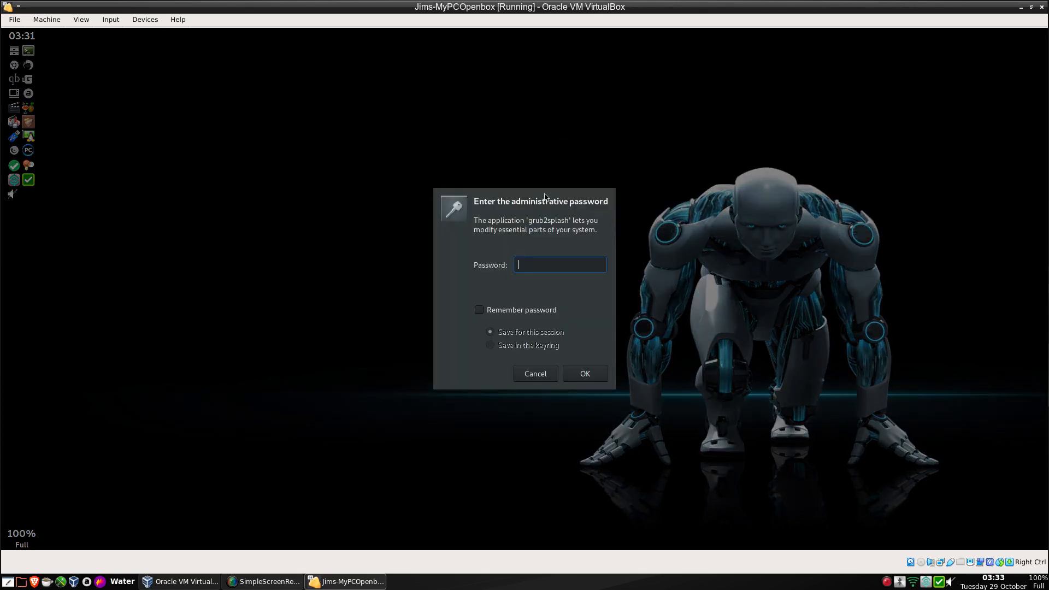
text(******)
key(Return)
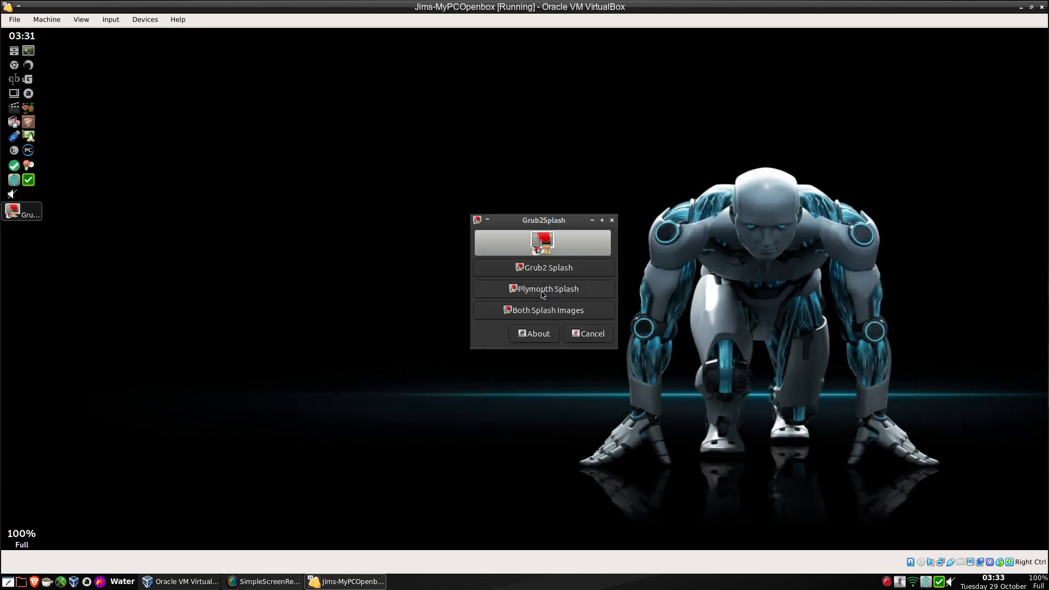
drag(538, 218, 713, 141)
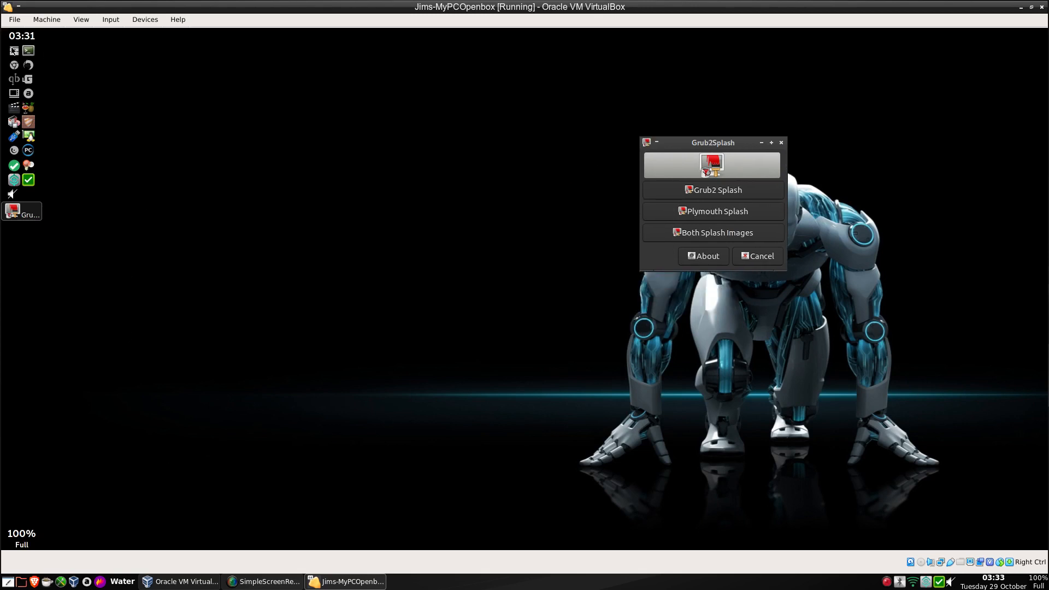
click(15, 50)
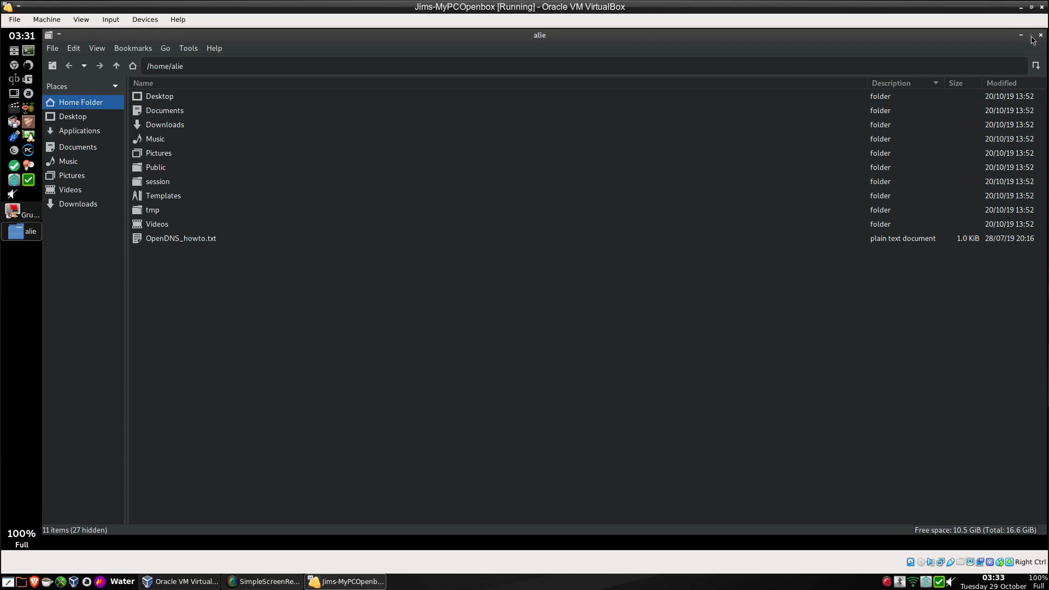
Restore the file manager window and navigate from / into usr, then share.
click(1032, 36)
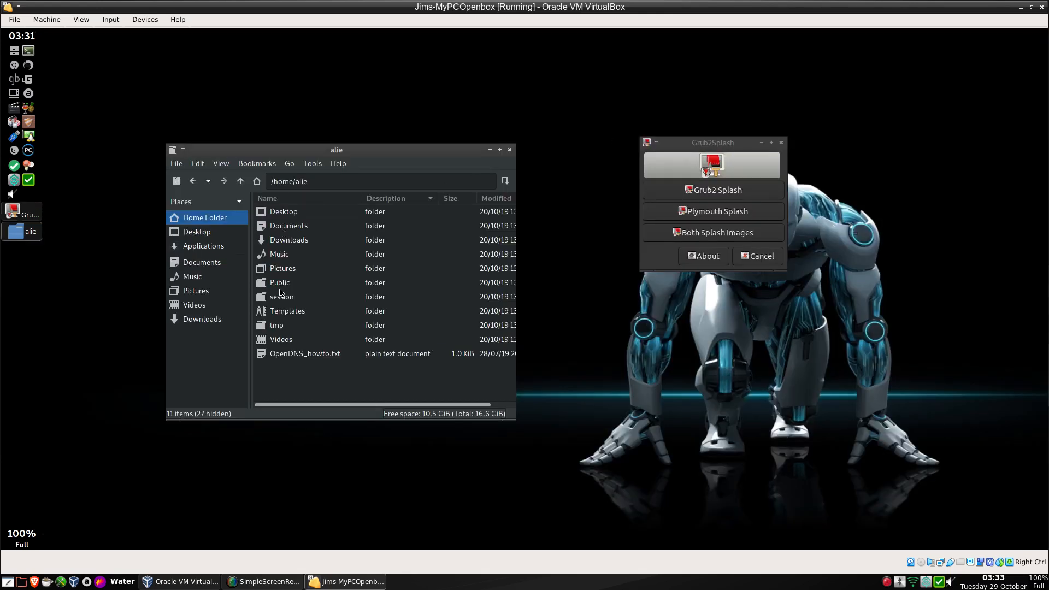
double_click(241, 184)
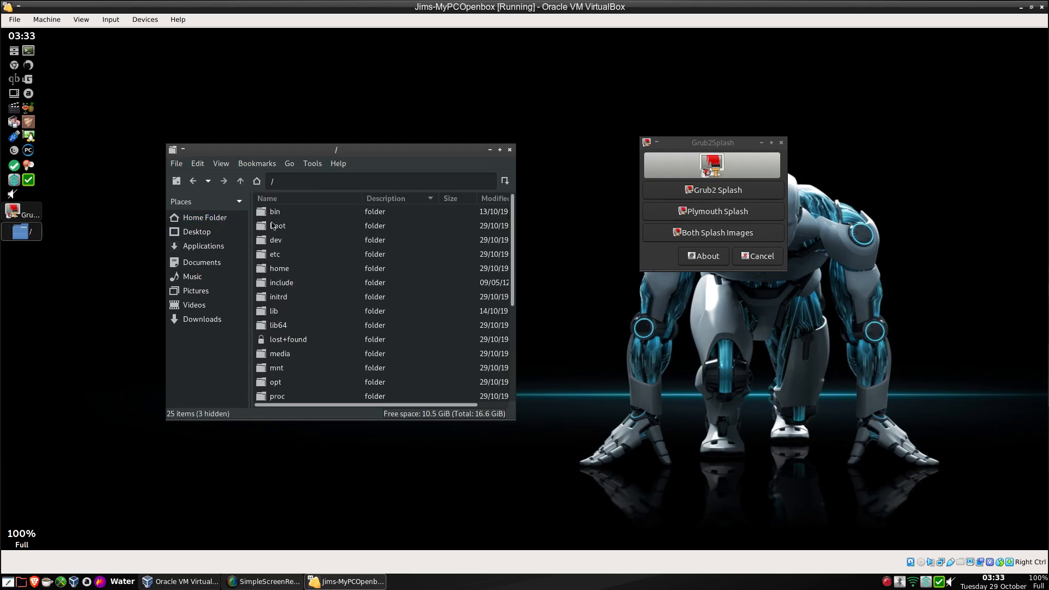
scroll(300, 266, down, 5)
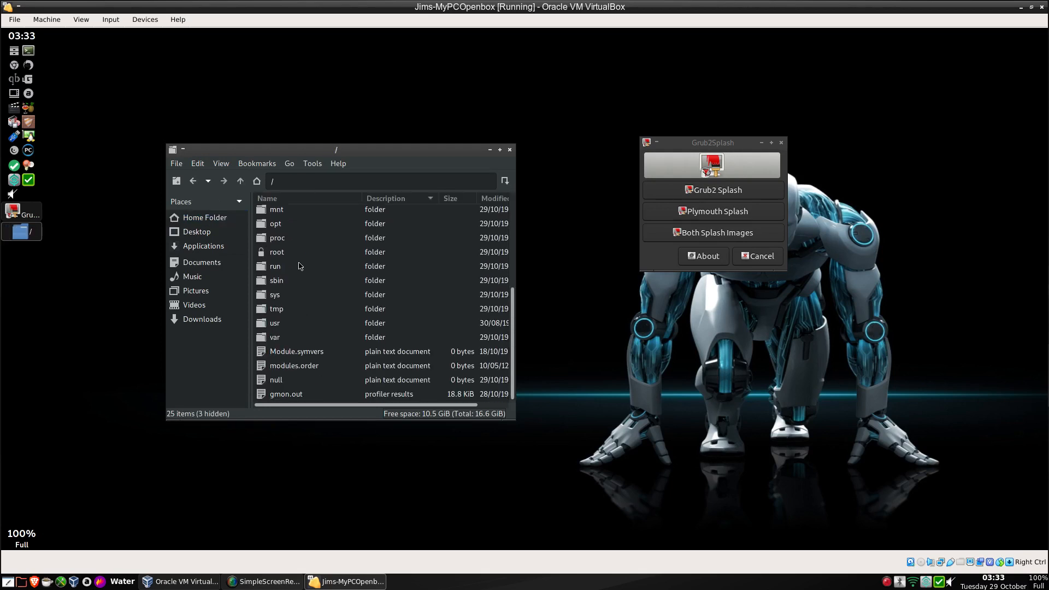
click(268, 325)
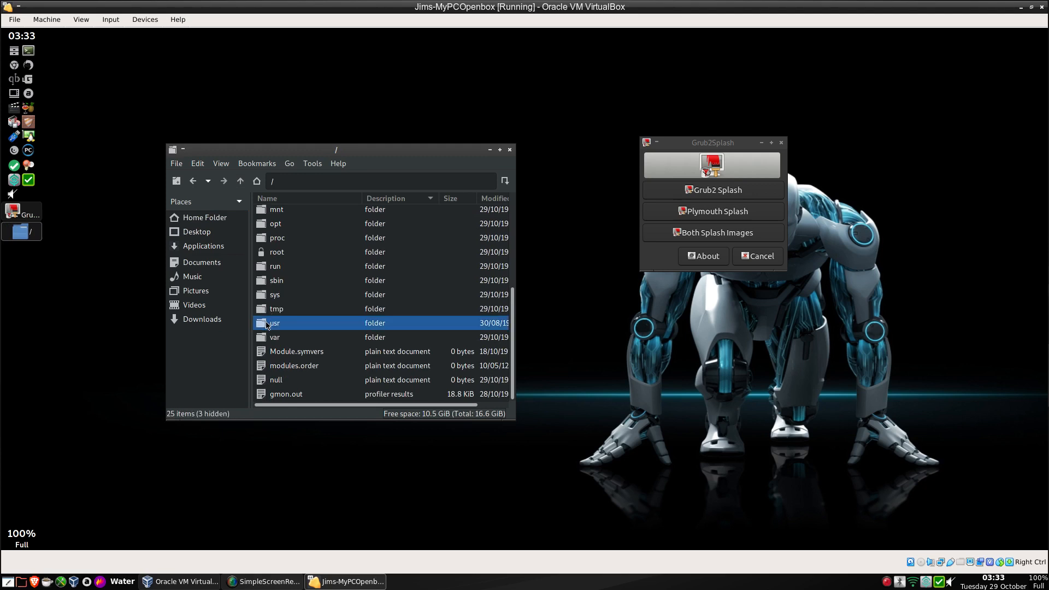
double_click(268, 325)
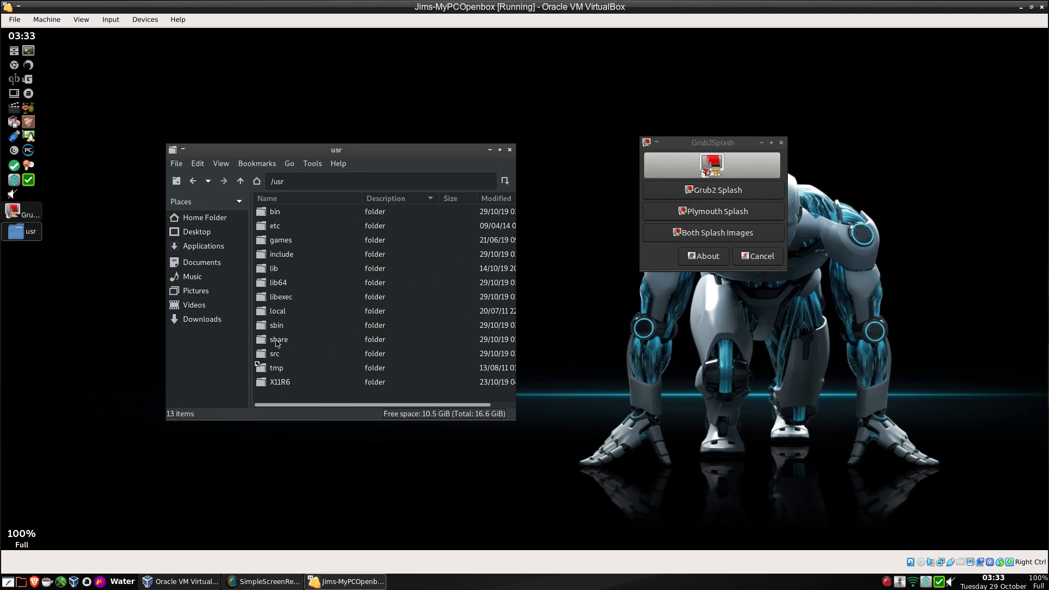
double_click(278, 342)
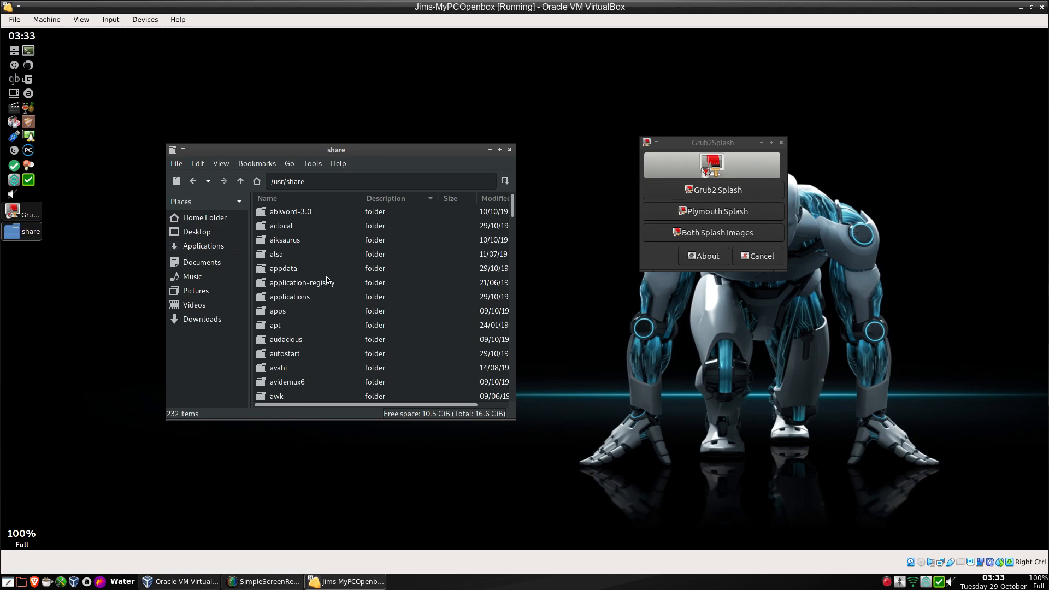
Open the wallpapers folder and select the linux_dark_noise PNG at the bottom.
scroll(328, 281, down, 10)
scroll(328, 281, down, 15)
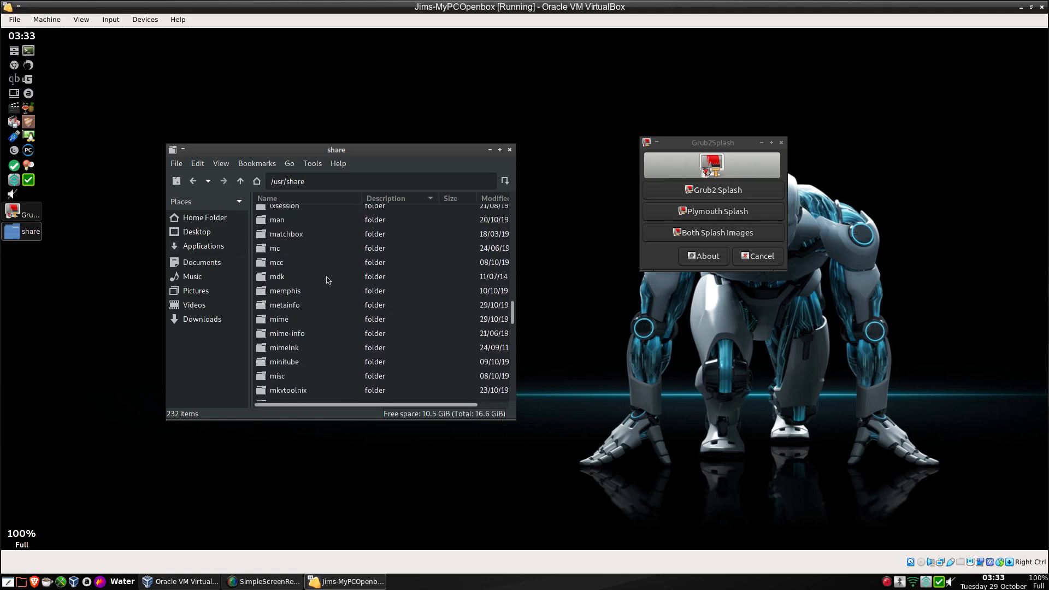
scroll(328, 281, down, 12)
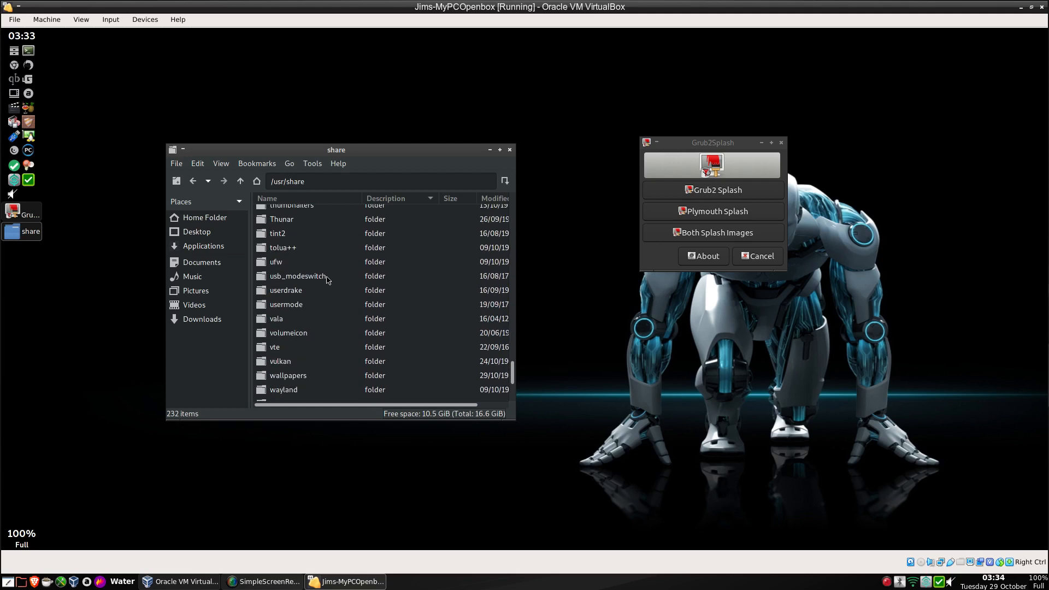
scroll(328, 280, down, 6)
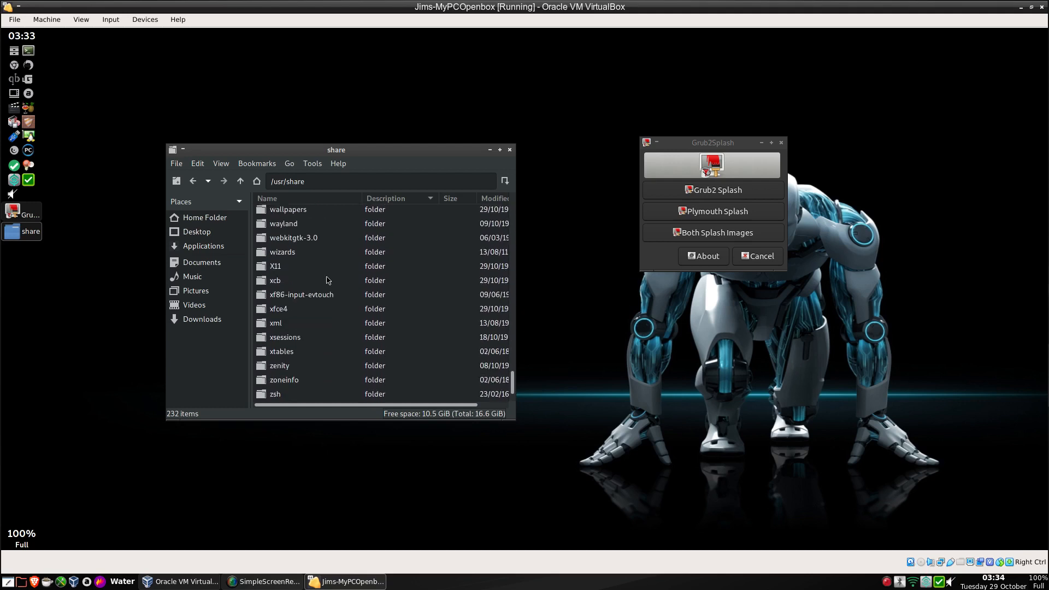
click(284, 213)
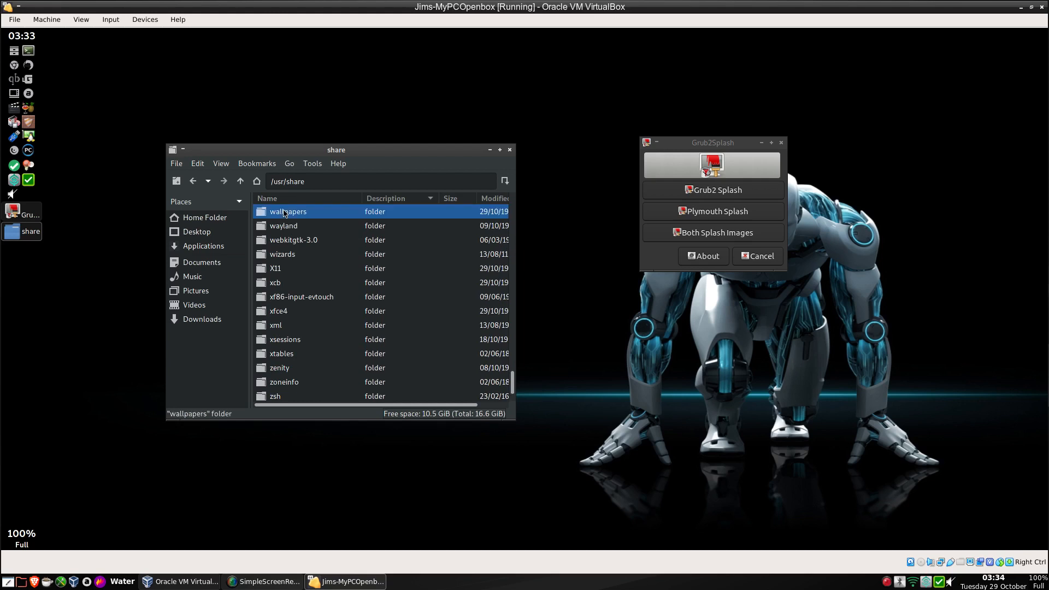
double_click(284, 213)
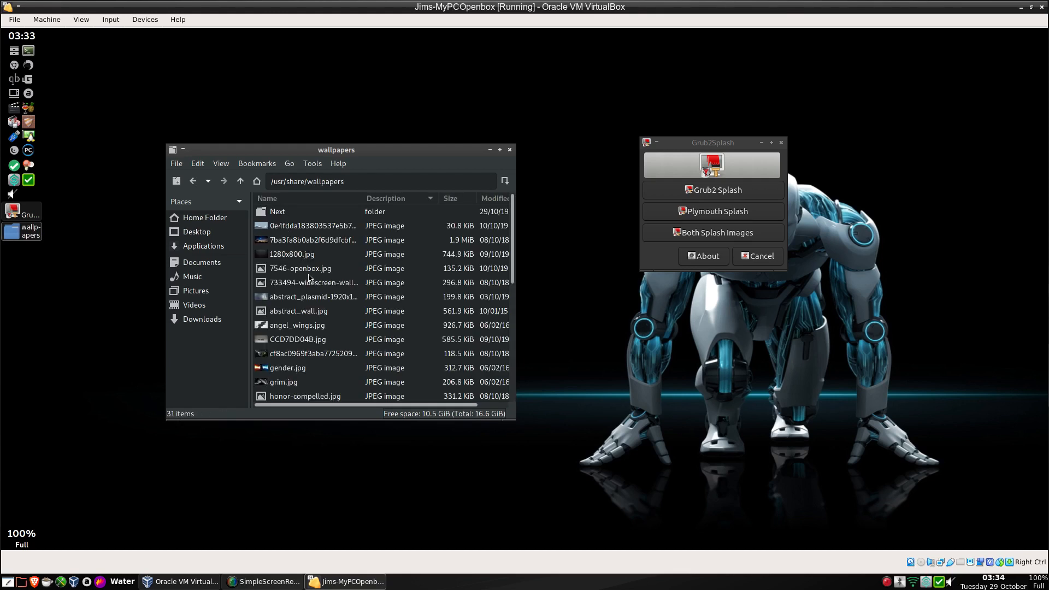
scroll(309, 278, down, 3)
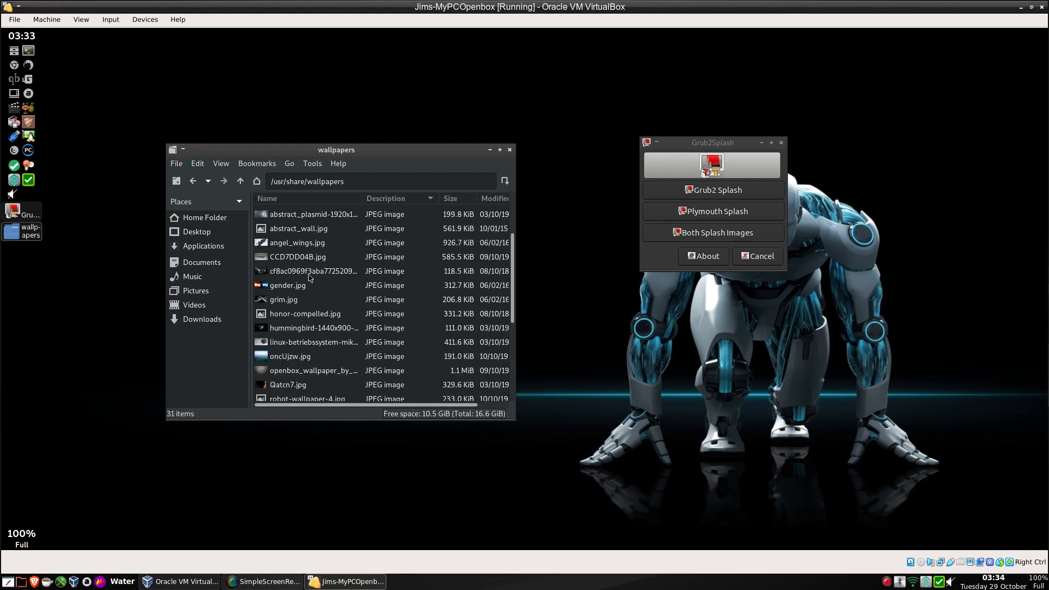
scroll(310, 279, down, 2)
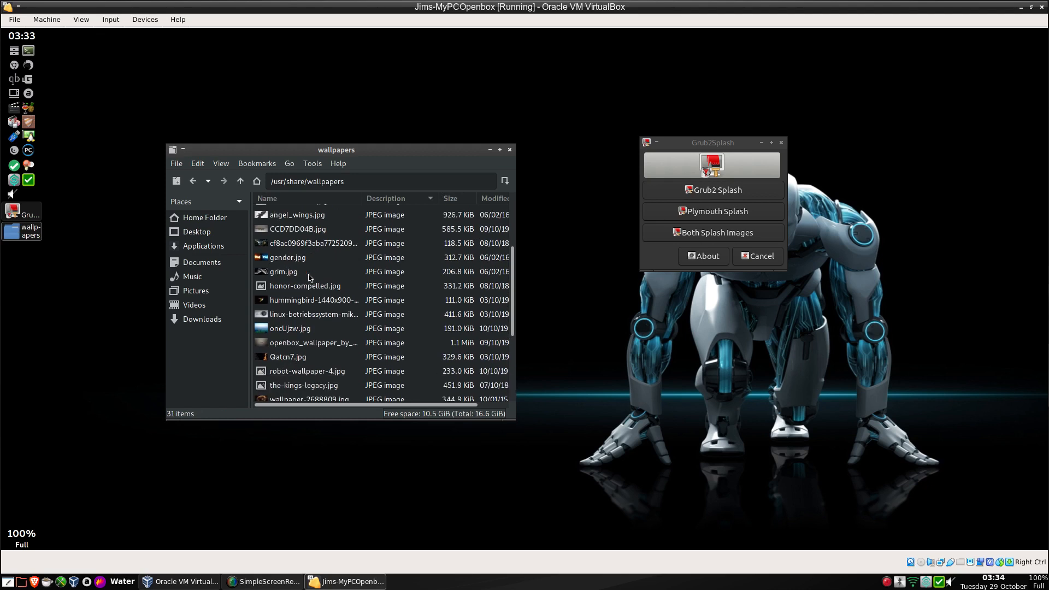
scroll(309, 279, down, 4)
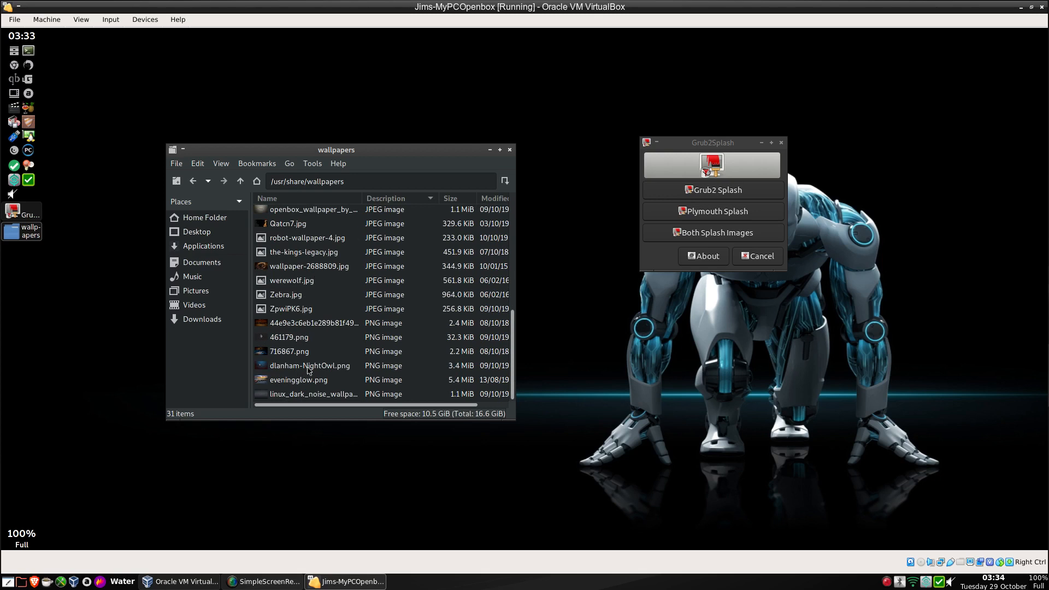
click(304, 398)
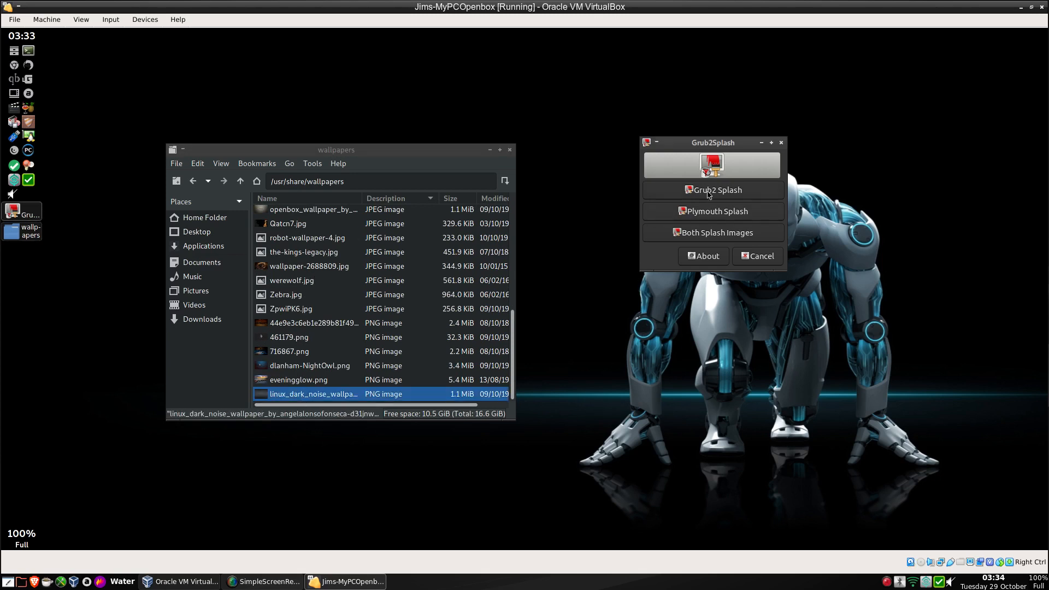
Choose Both Splash Images and drop the linux dark noise PNG into Grub2Splash.
click(716, 232)
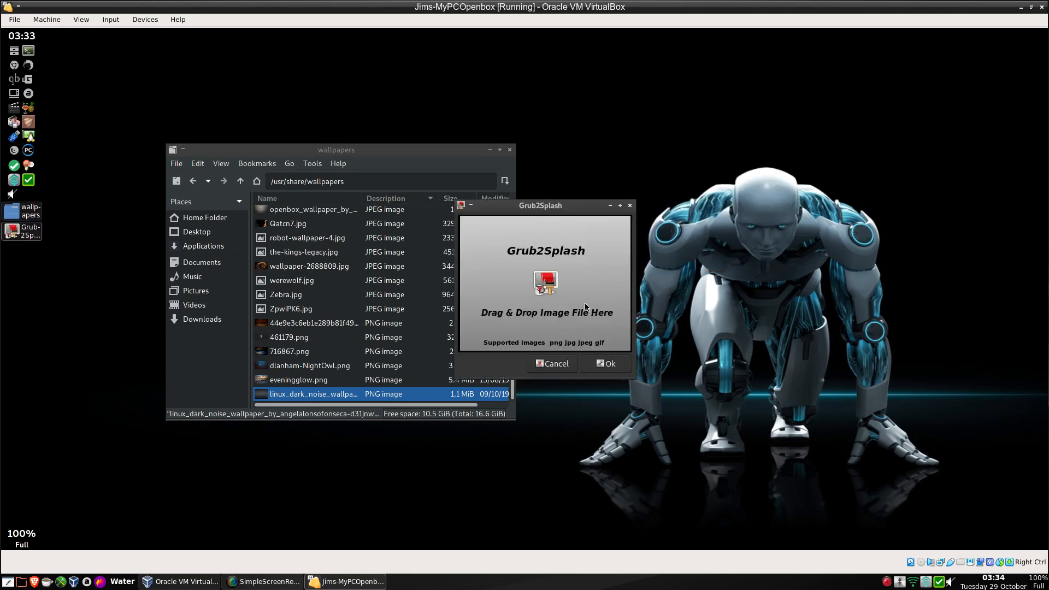
drag(539, 210, 626, 195)
click(356, 399)
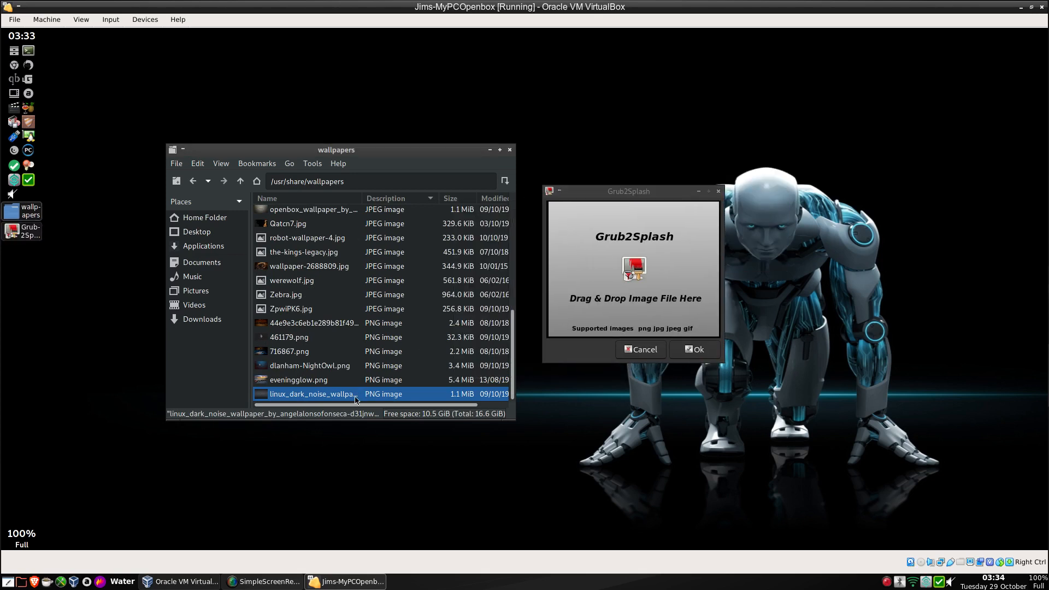
drag(356, 397, 599, 241)
click(686, 351)
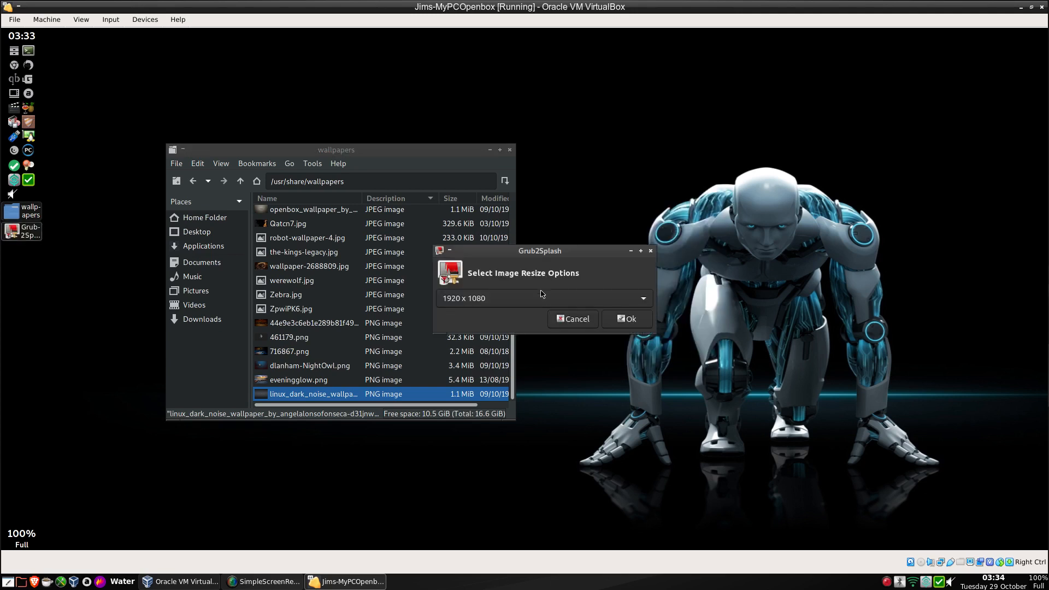
Resize the image to 1024 x 768, accept the warning, and close the file manager.
click(530, 332)
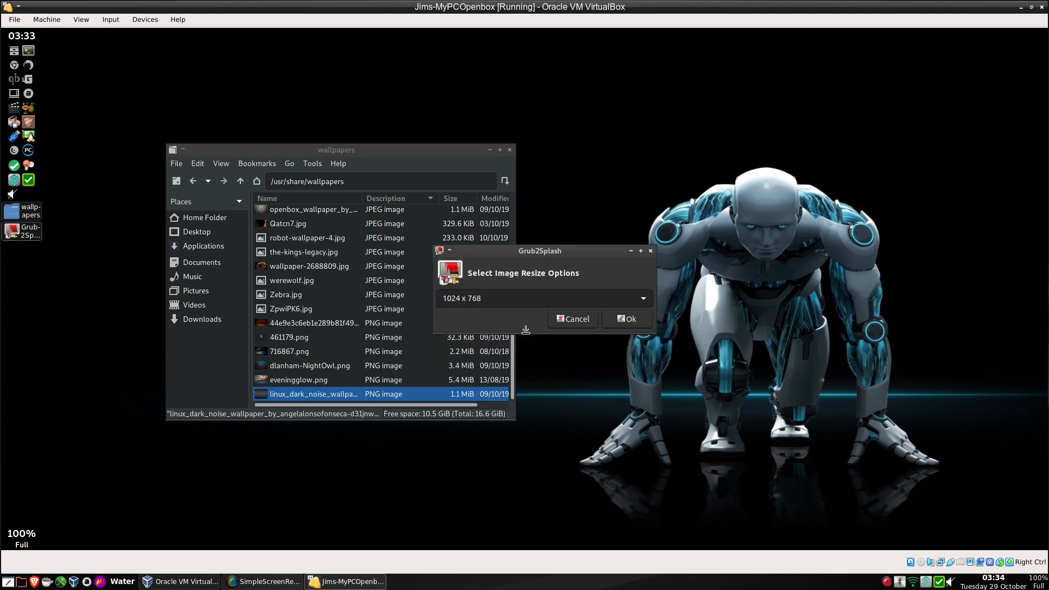
click(630, 319)
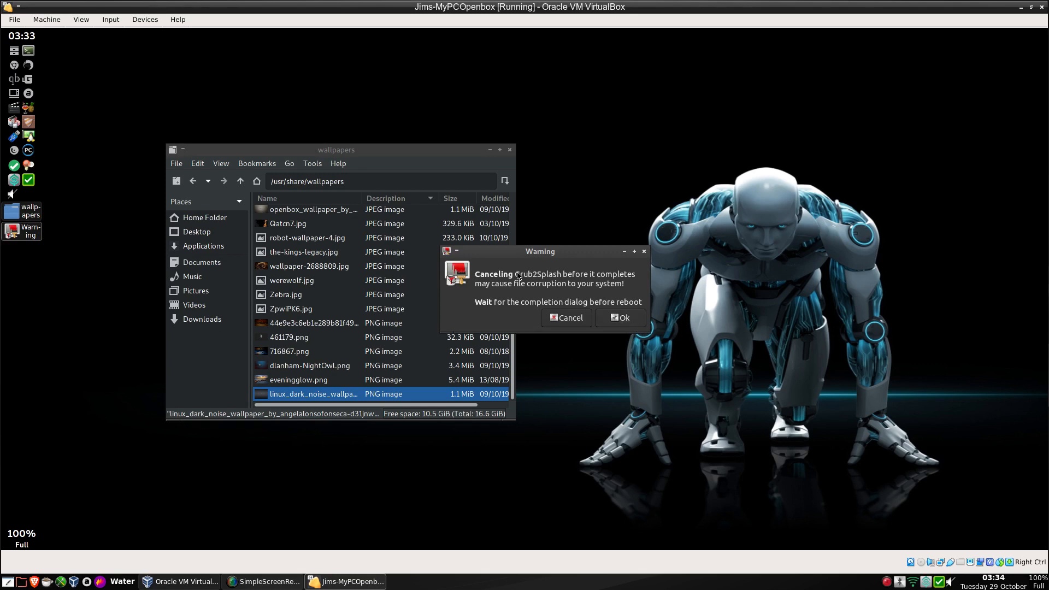
click(626, 319)
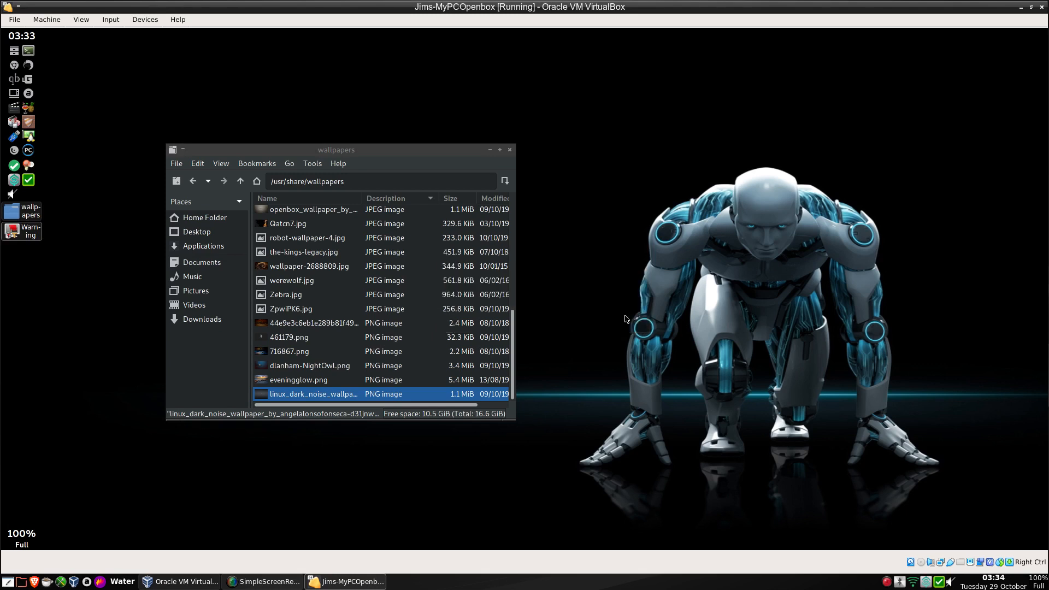
click(510, 152)
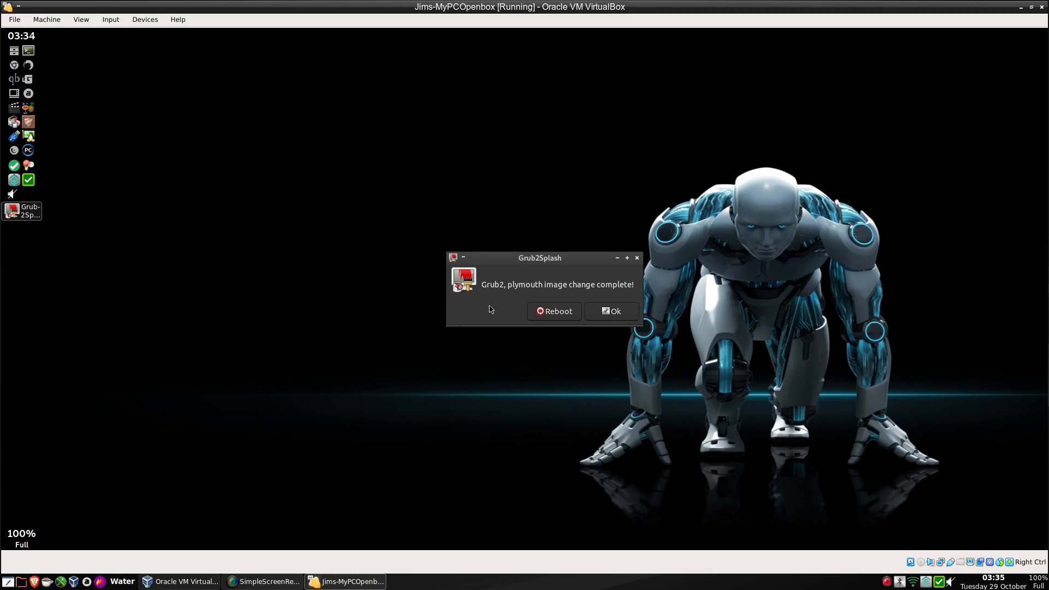
Reboot to view the new dark noise splash, boot the default entry, and log back in.
click(550, 316)
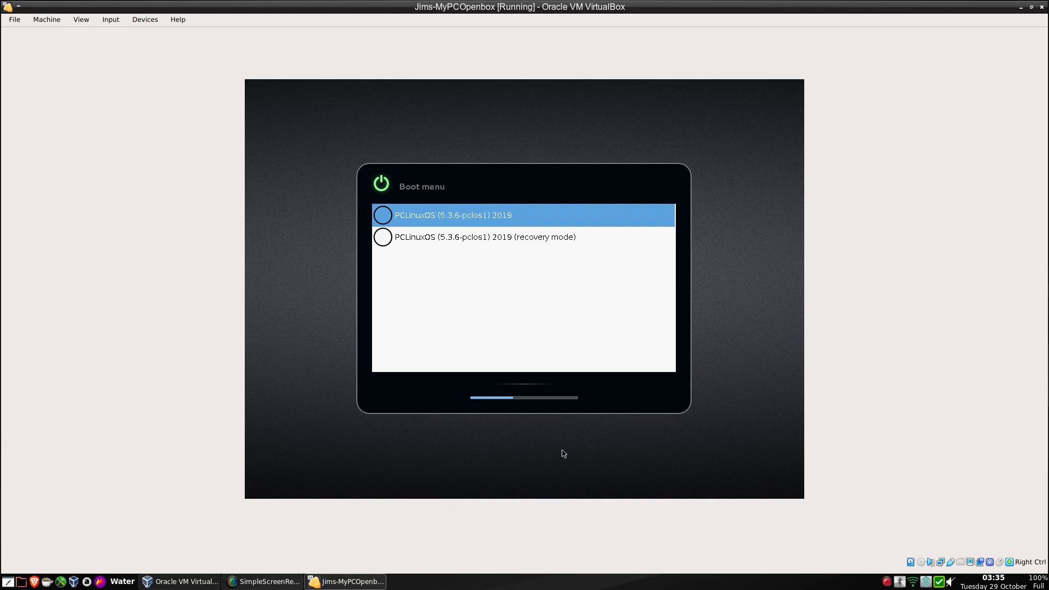
key(Return)
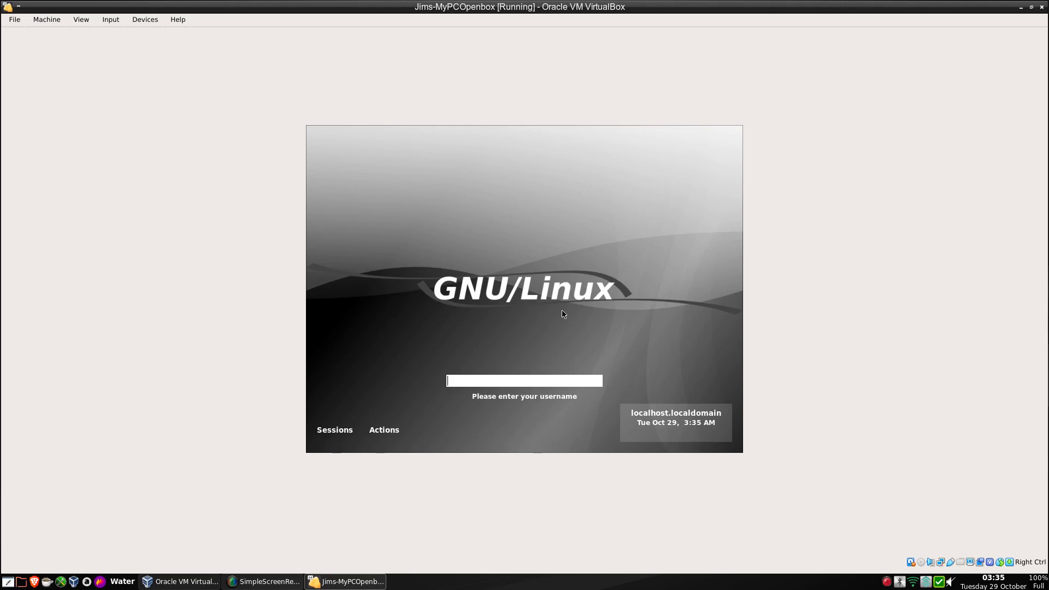
text(alie)
key(Return)
text(******)
key(Return)
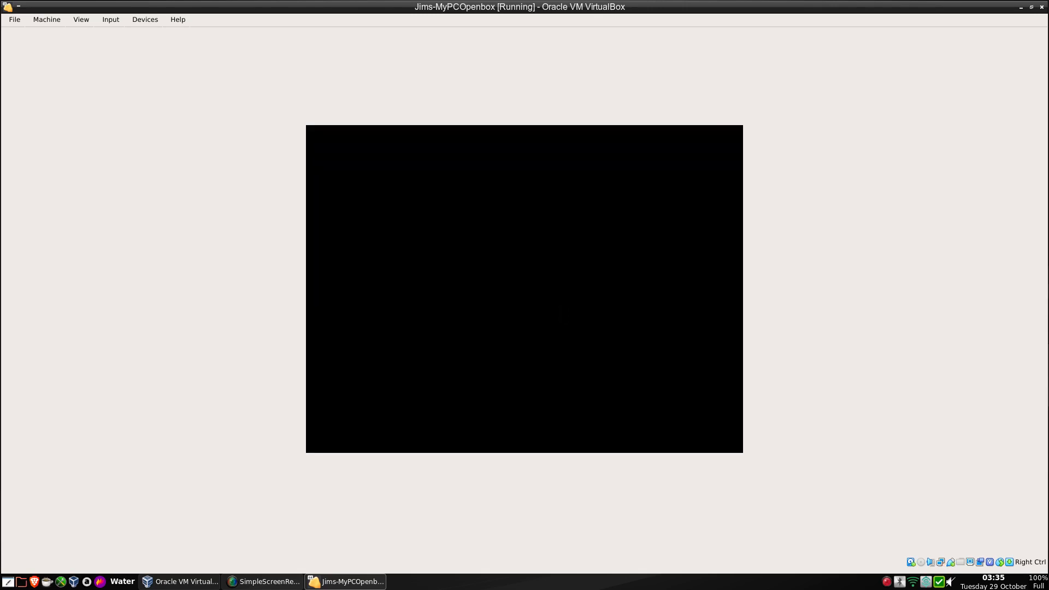